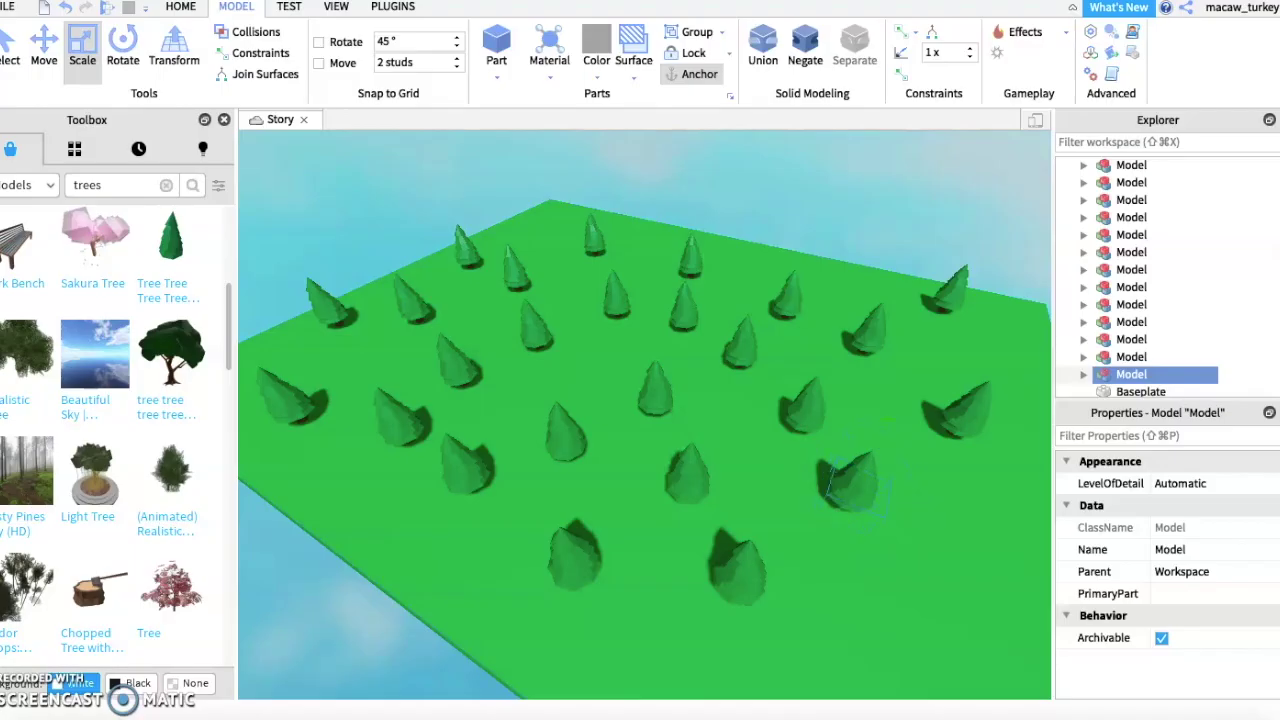
Duplicate the green pine tree and spread the copies over the bare areas near one corner of the baseplate
key(a)
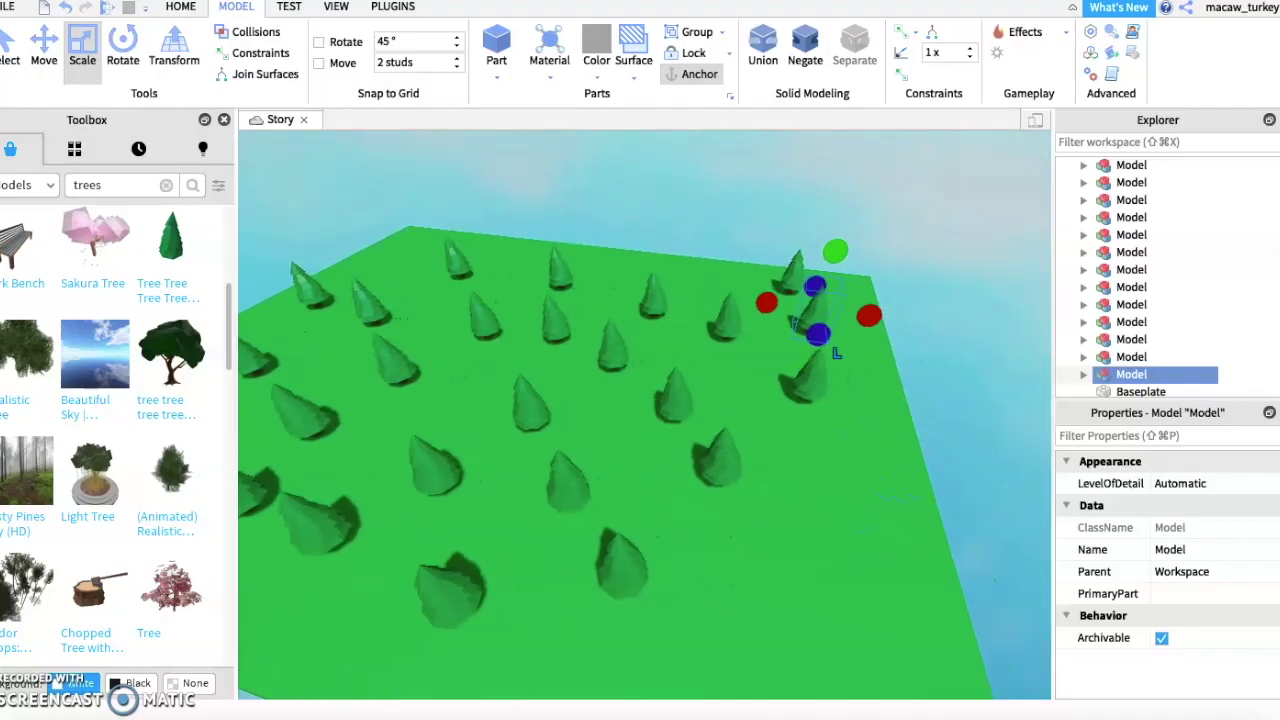
key(d)
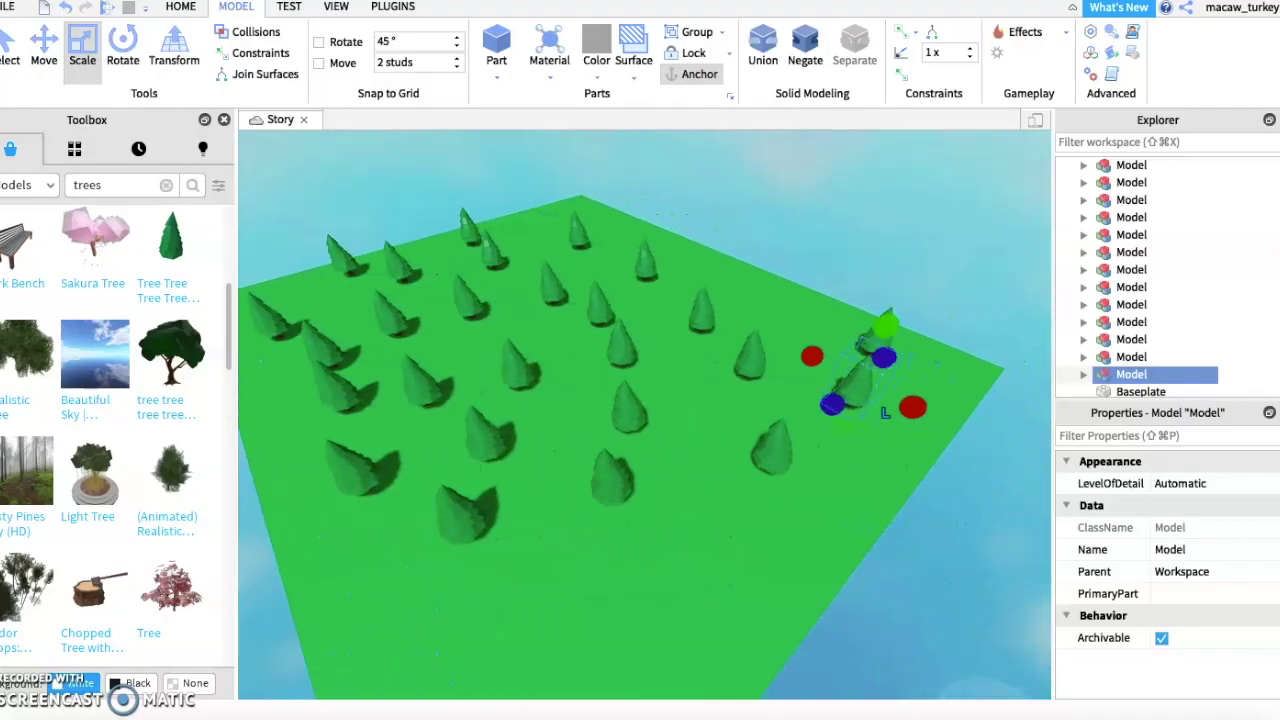
key(ctrl+r)
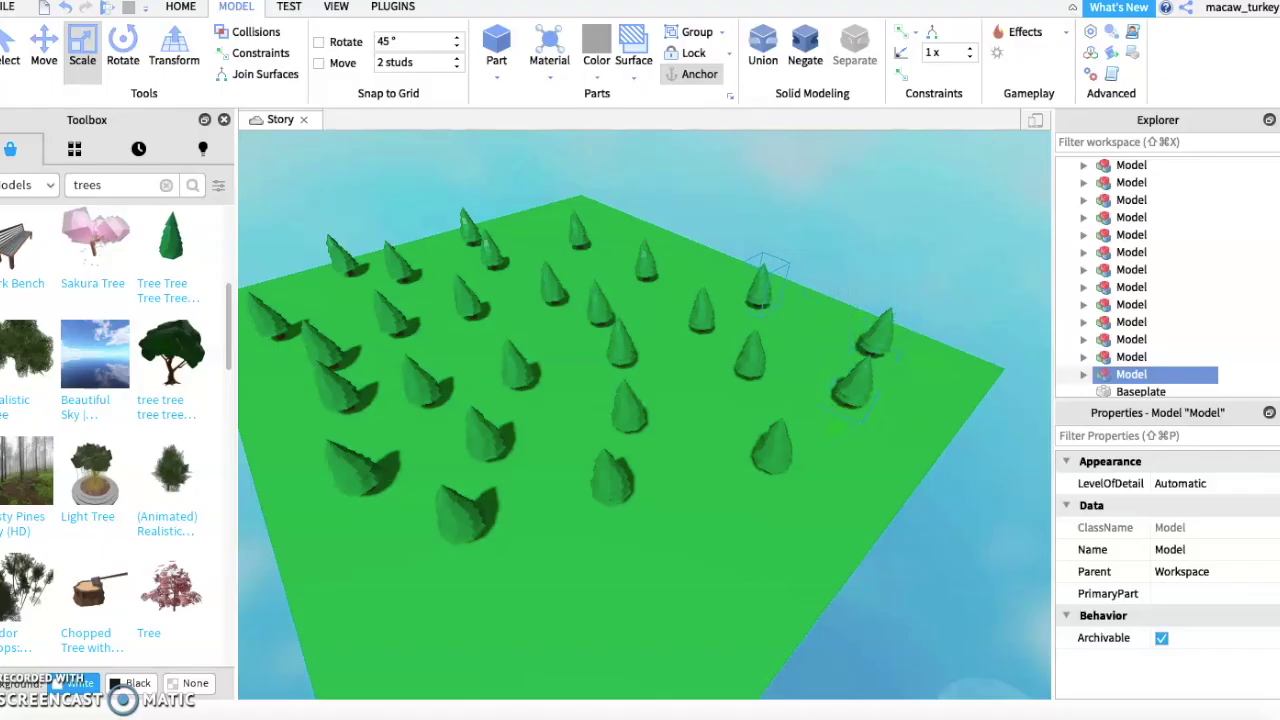
drag(670, 520, 740, 558)
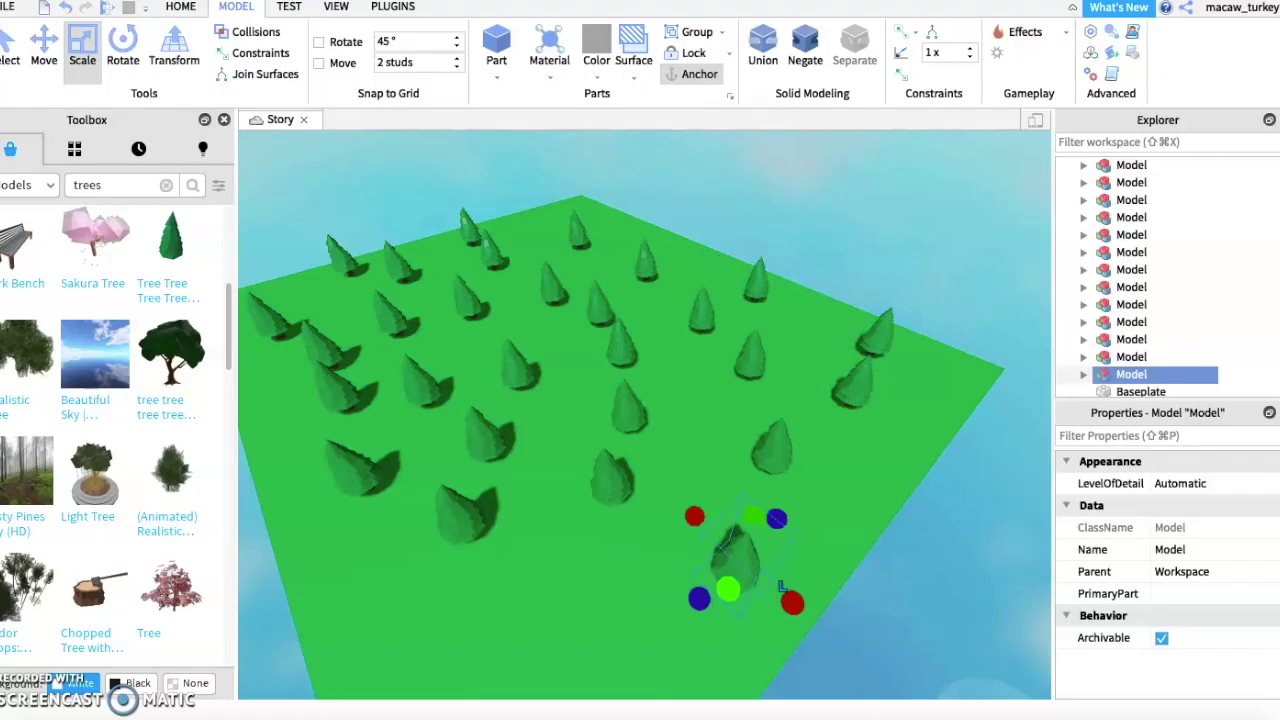
drag(620, 535, 560, 590)
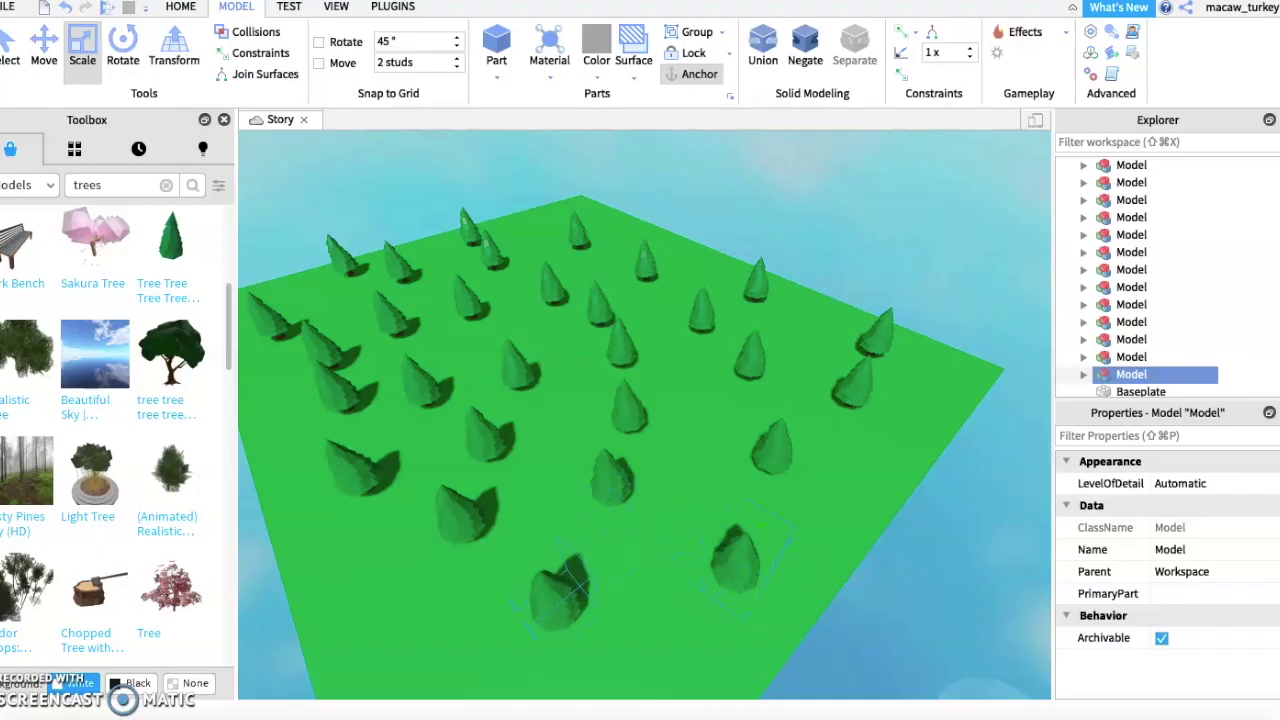
Add more pine tree copies along the open side edge of the baseplate, out to its empty corner
key(f)
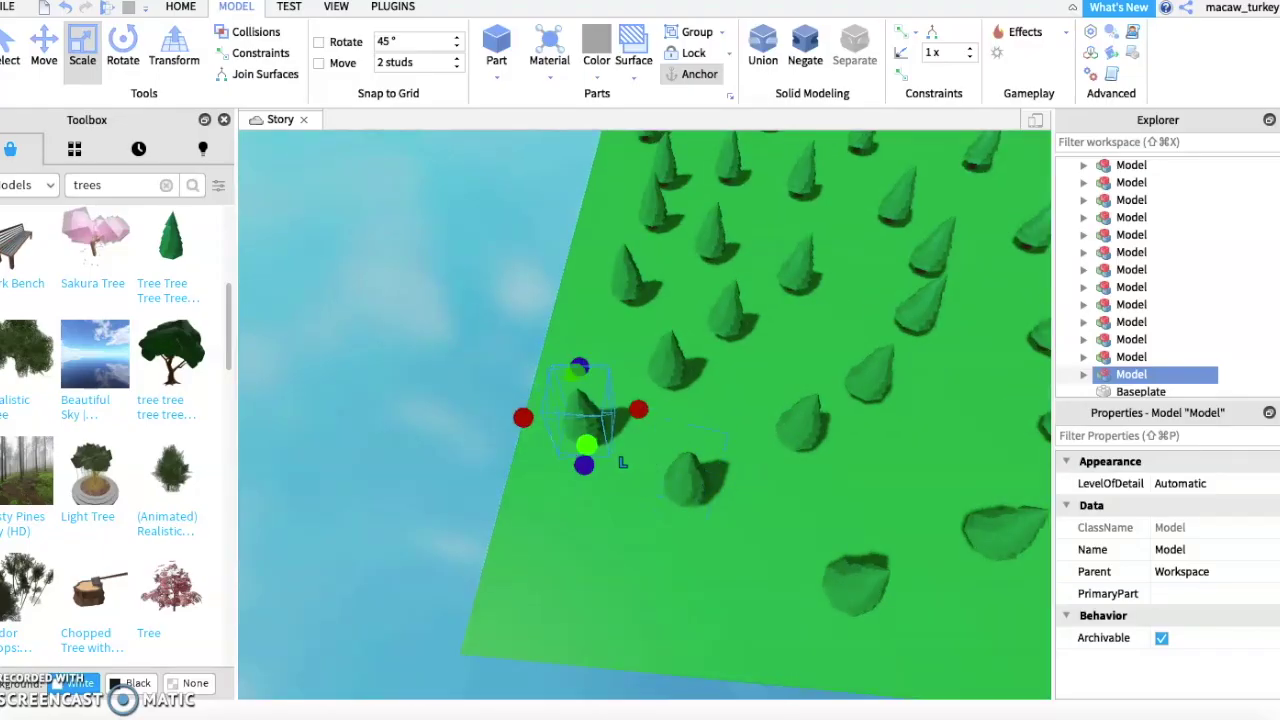
drag(590, 420, 560, 570)
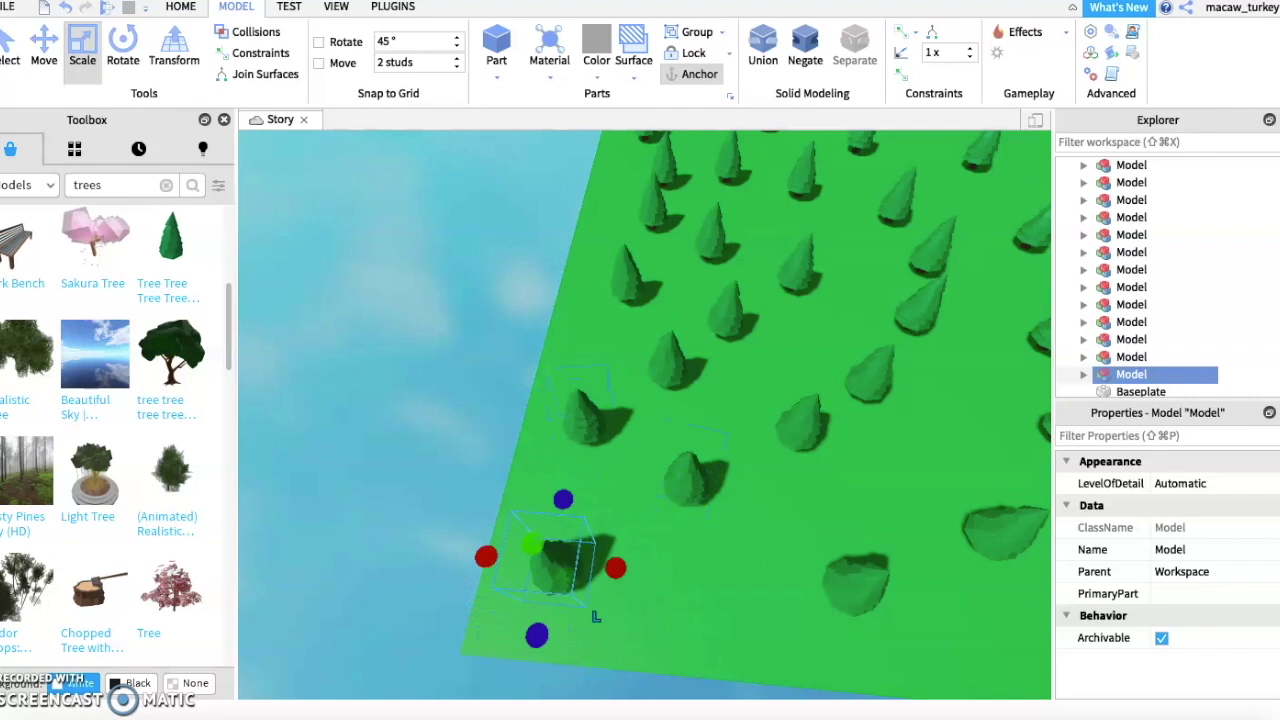
right_drag(595, 617, 550, 575)
scroll(550, 575, up, 3)
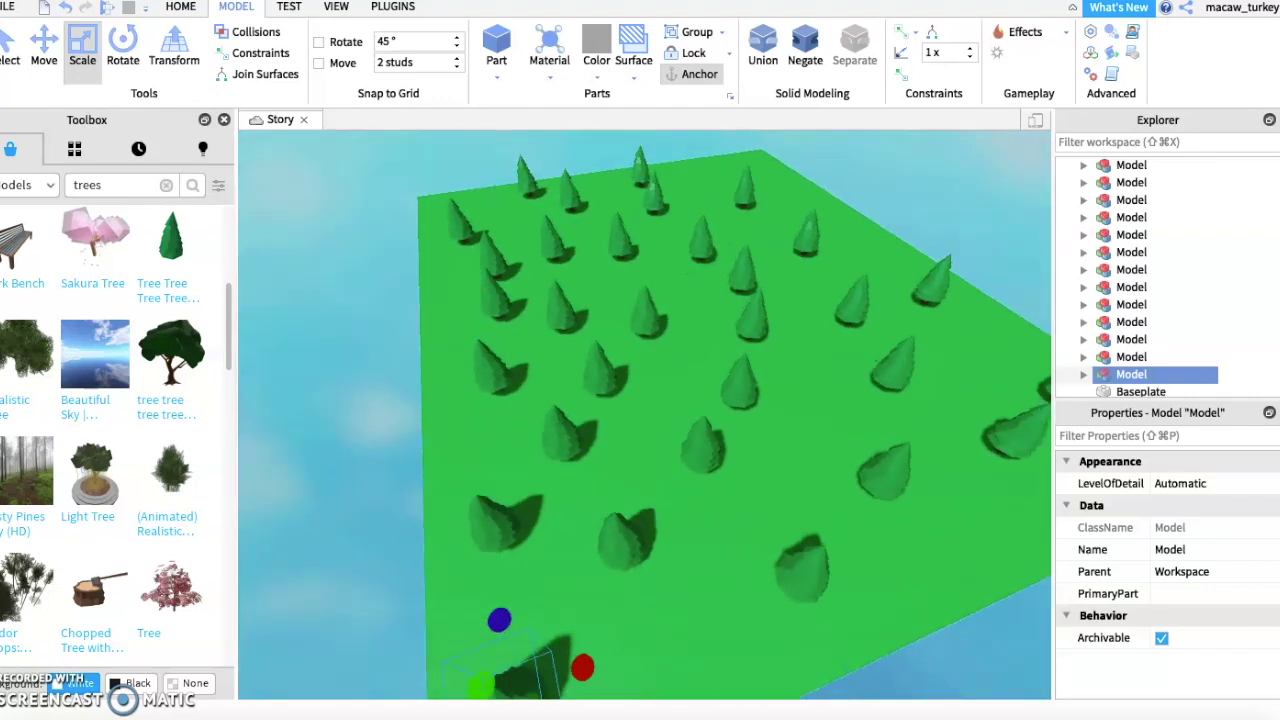
Place a pine tree copy near the far corner of the baseplate, slightly inward from the edge
drag(520, 662, 655, 300)
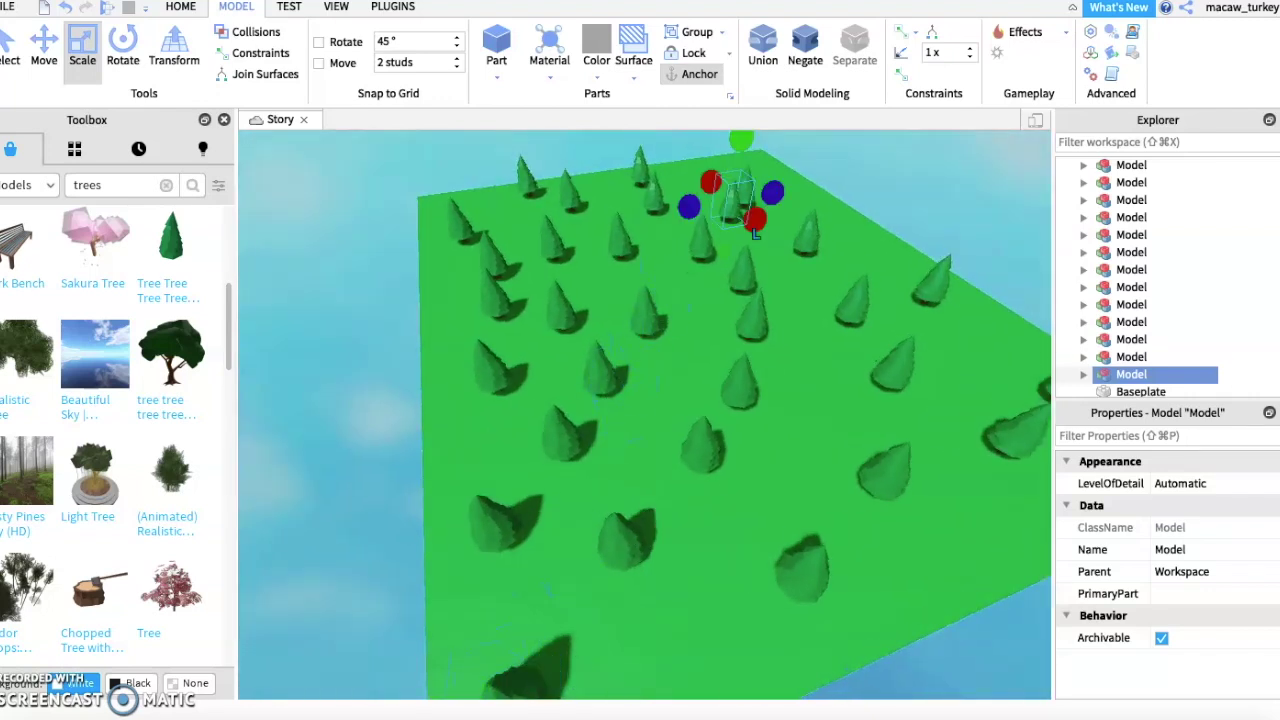
key(f)
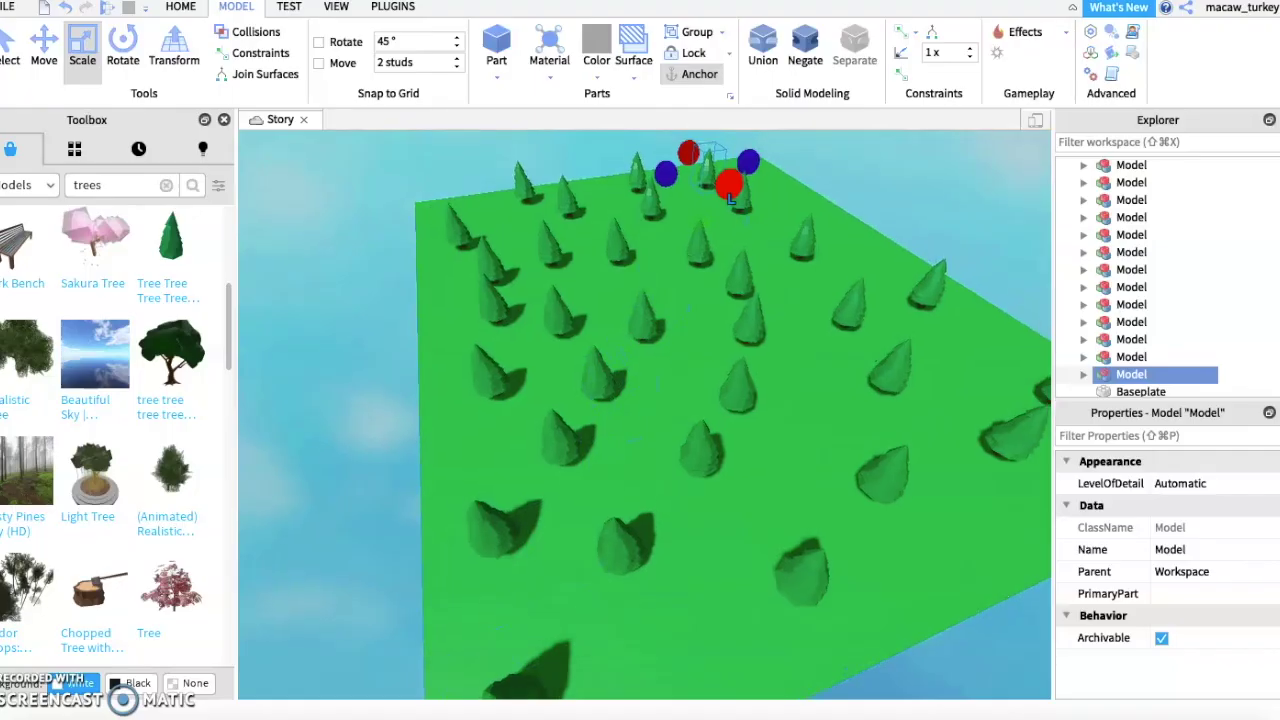
right_drag(680, 400, 640, 390)
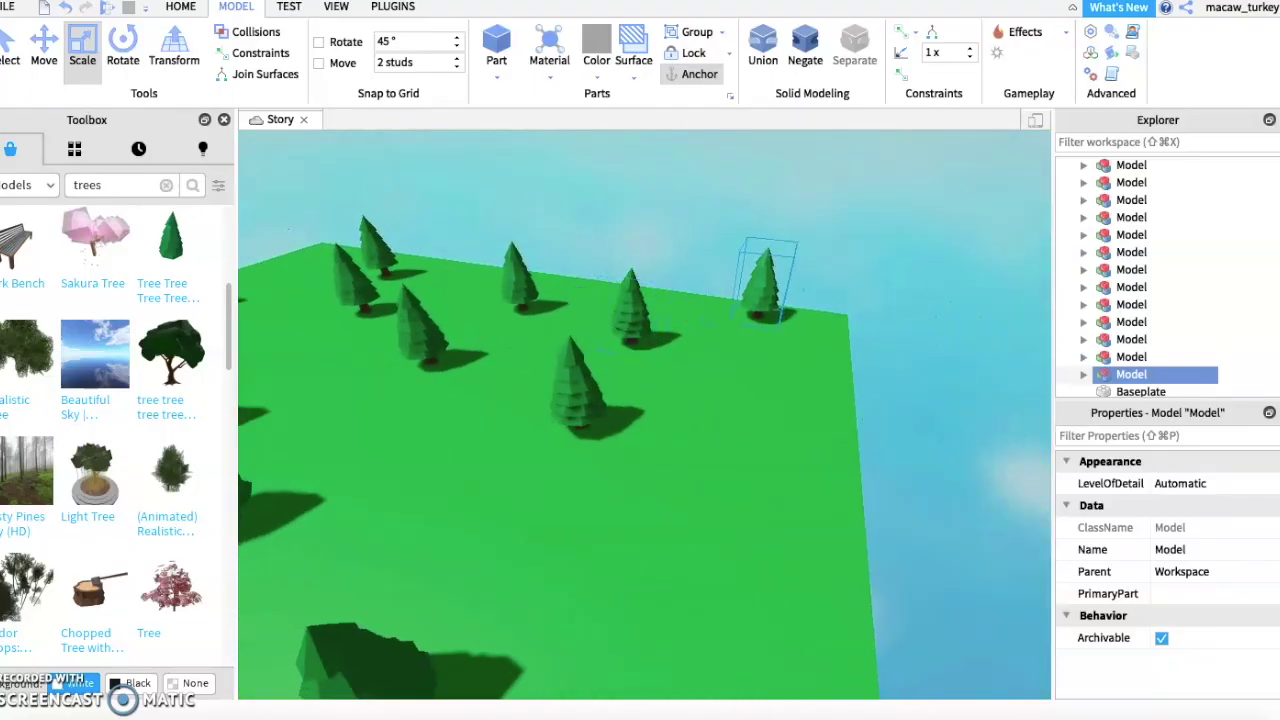
drag(765, 285, 758, 335)
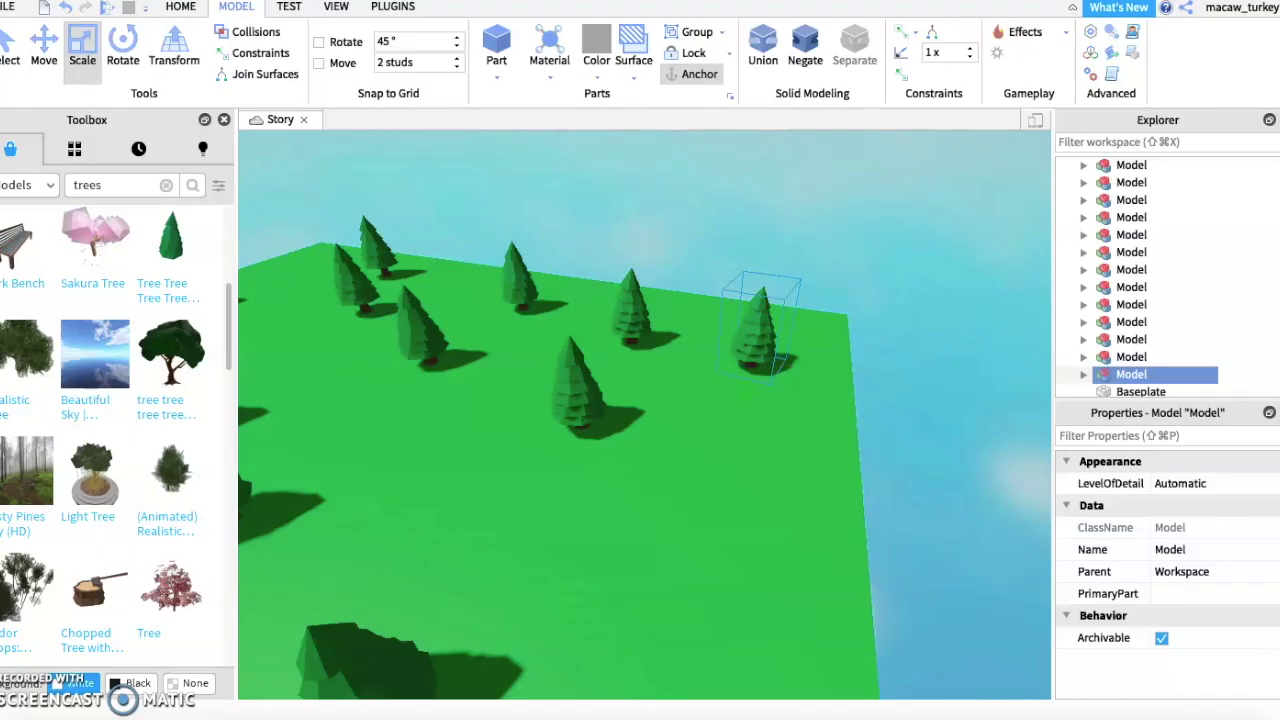
Fill the gaps between the existing trees in the interior of the baseplate with further pine tree copies
key(w)
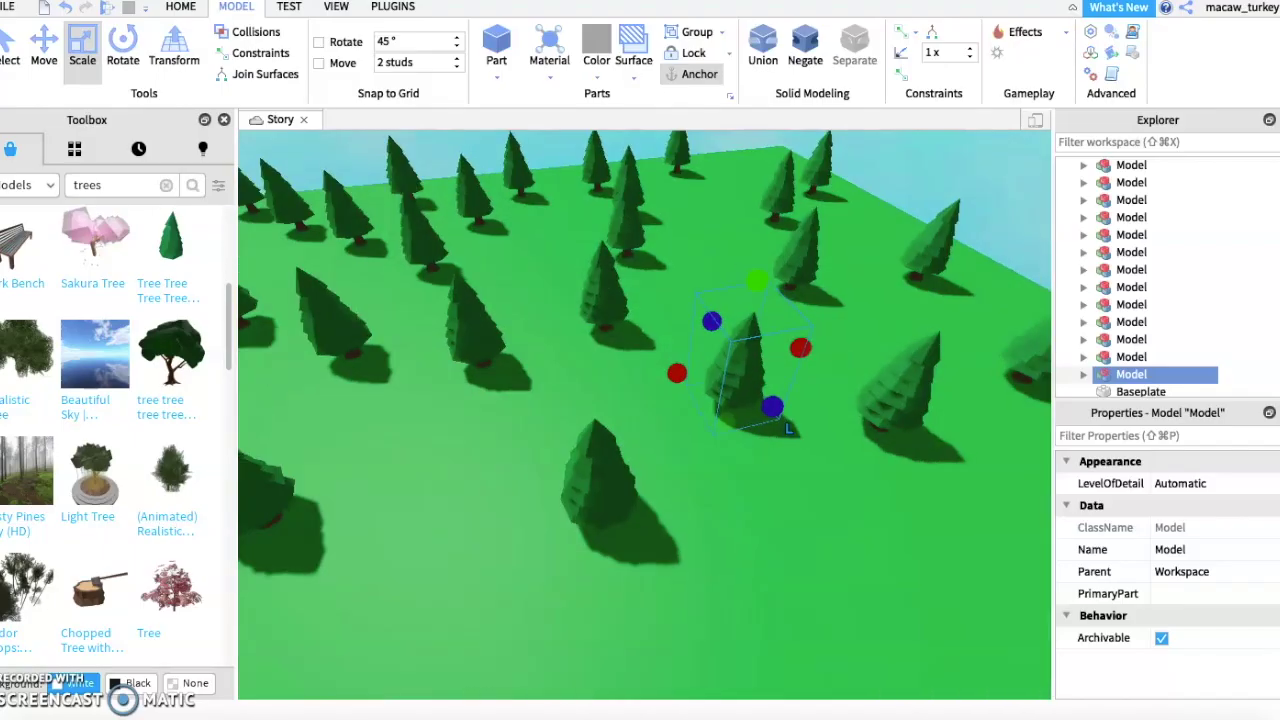
drag(789, 420, 915, 605)
right_drag(915, 605, 900, 590)
drag(905, 620, 400, 490)
right_drag(400, 490, 537, 563)
scroll(537, 563, down, 6)
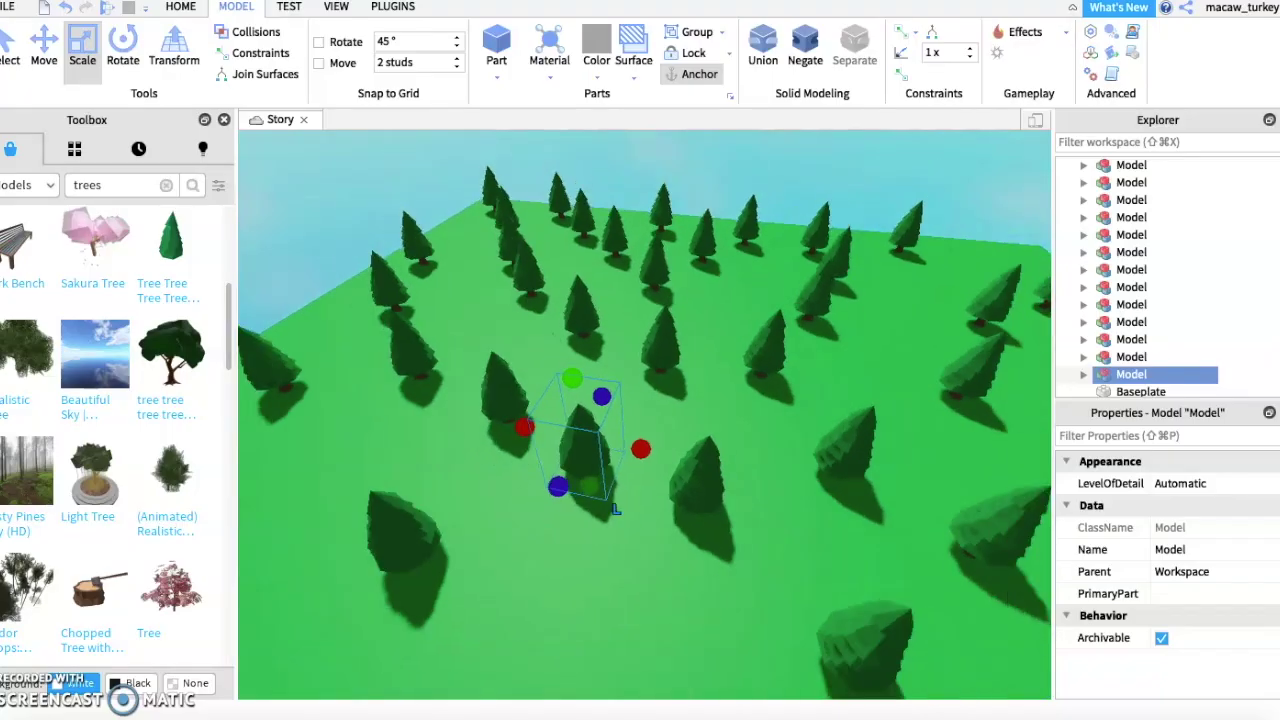
Add the last pine tree copies in the sparse spots along the baseplate's edges and deselect them
key(super+r)
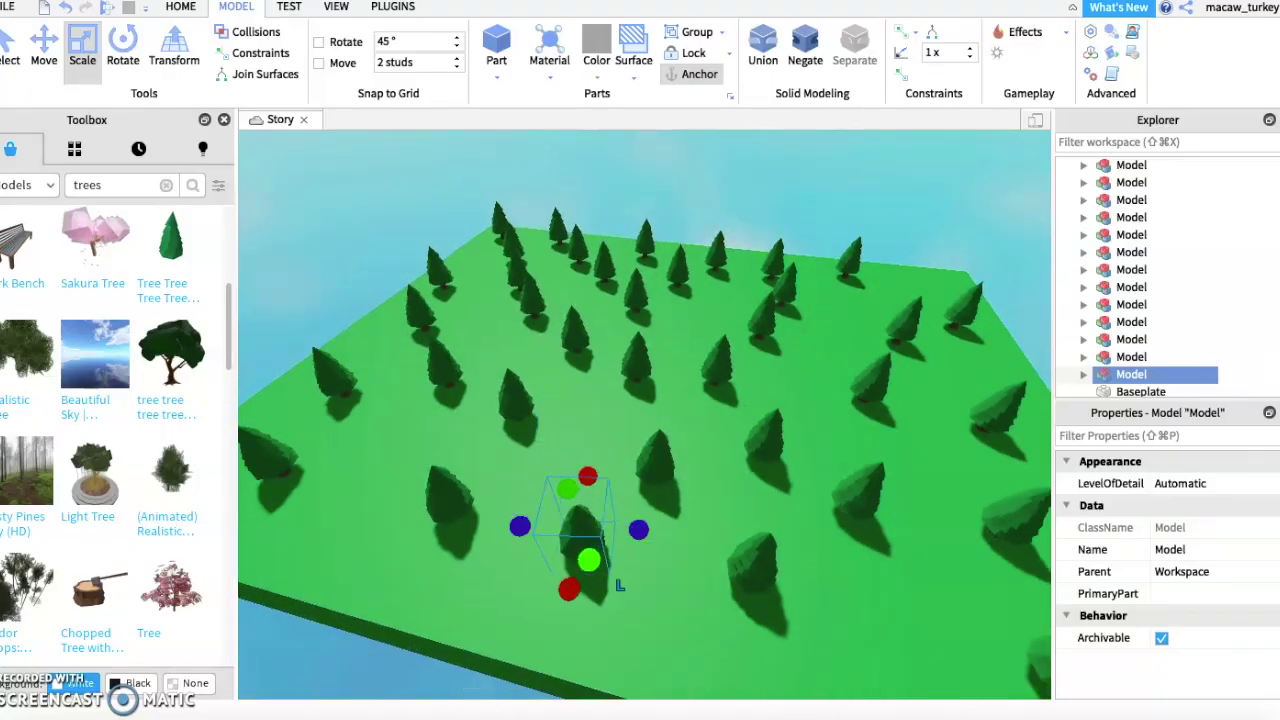
drag(618, 584, 400, 445)
right_drag(408, 472, 290, 468)
click(672, 255)
key(super+z)
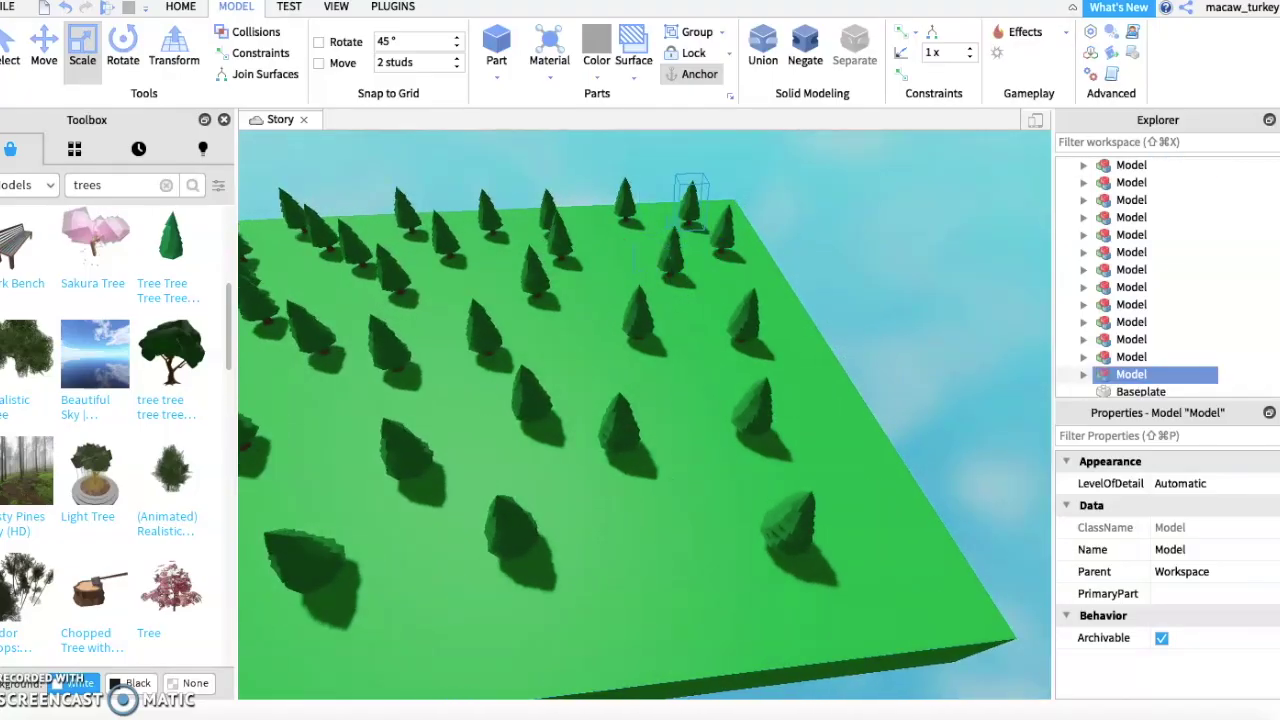
right_drag(600, 400, 800, 400)
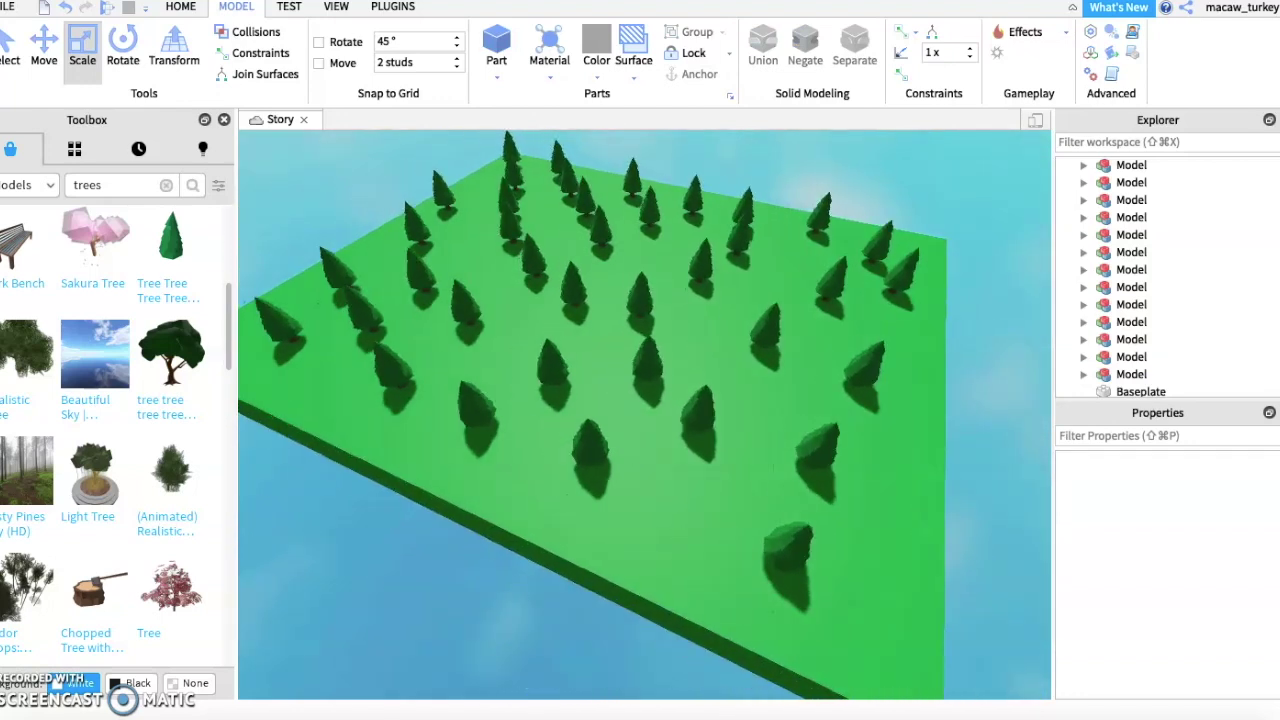
Duplicate the baseplate and rename the copy InvisiWalls
right_click(914, 494)
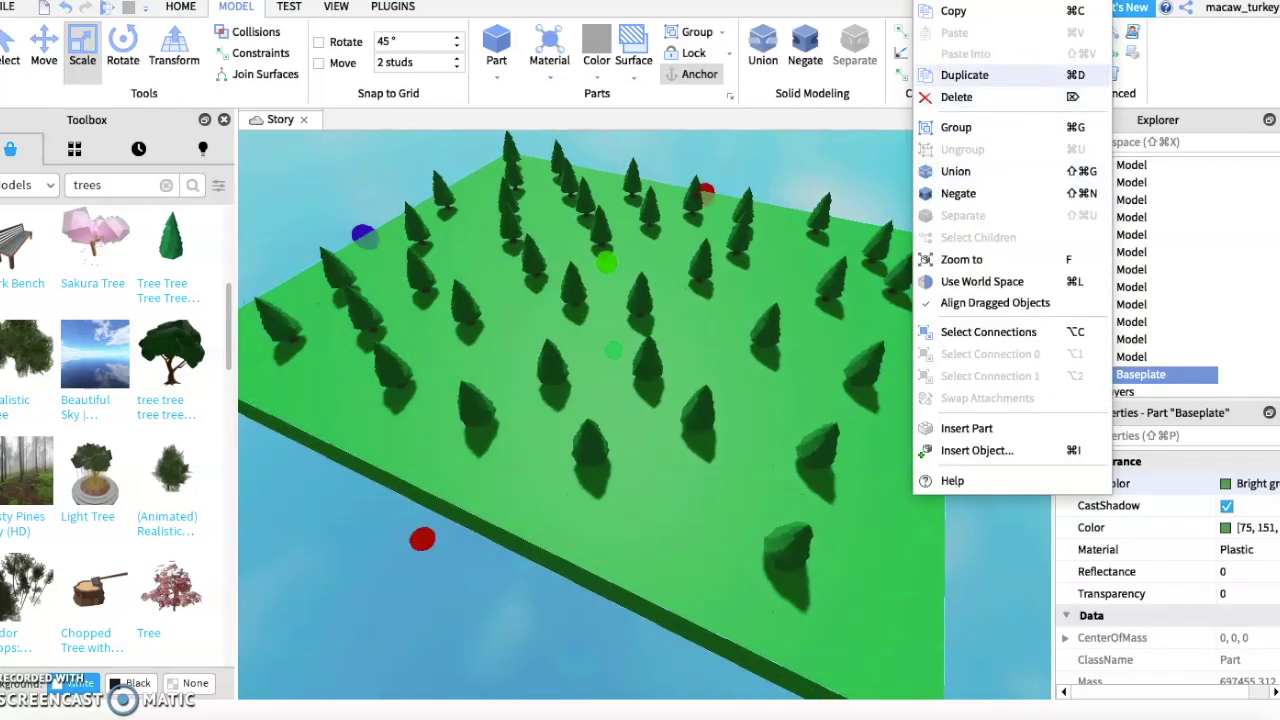
click(964, 75)
scroll(1168, 560, down, 3)
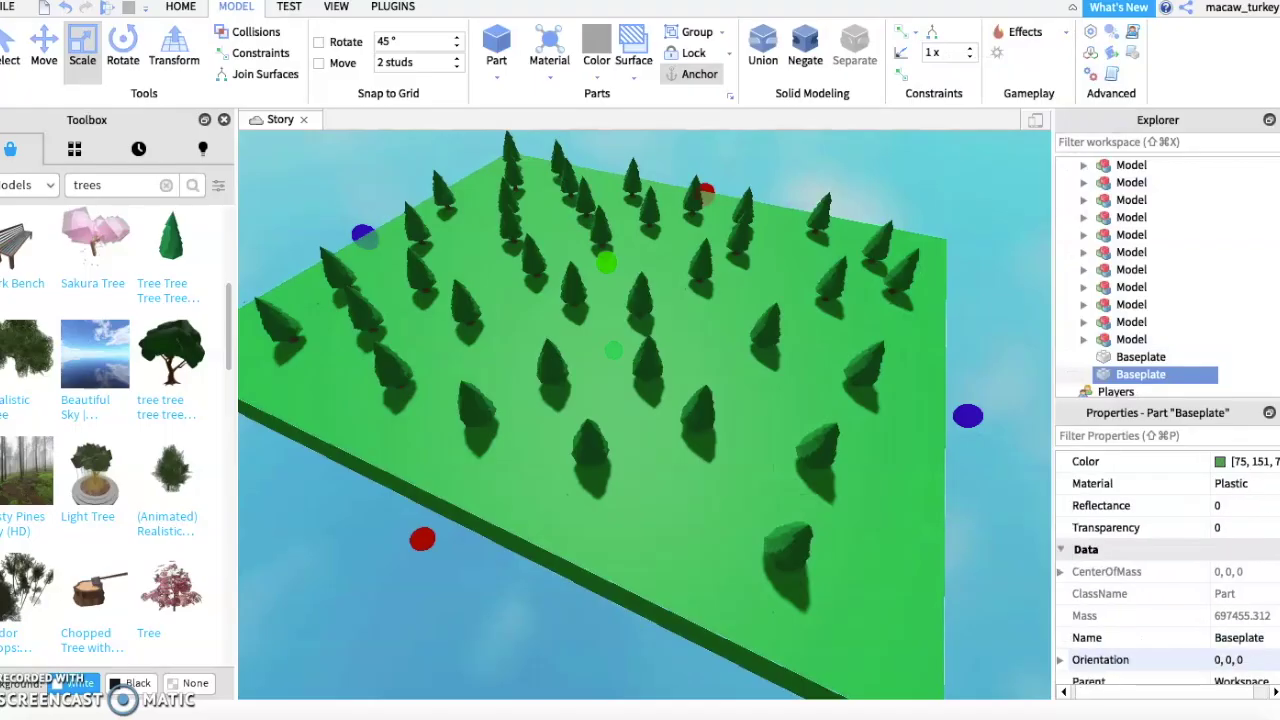
click(1237, 637)
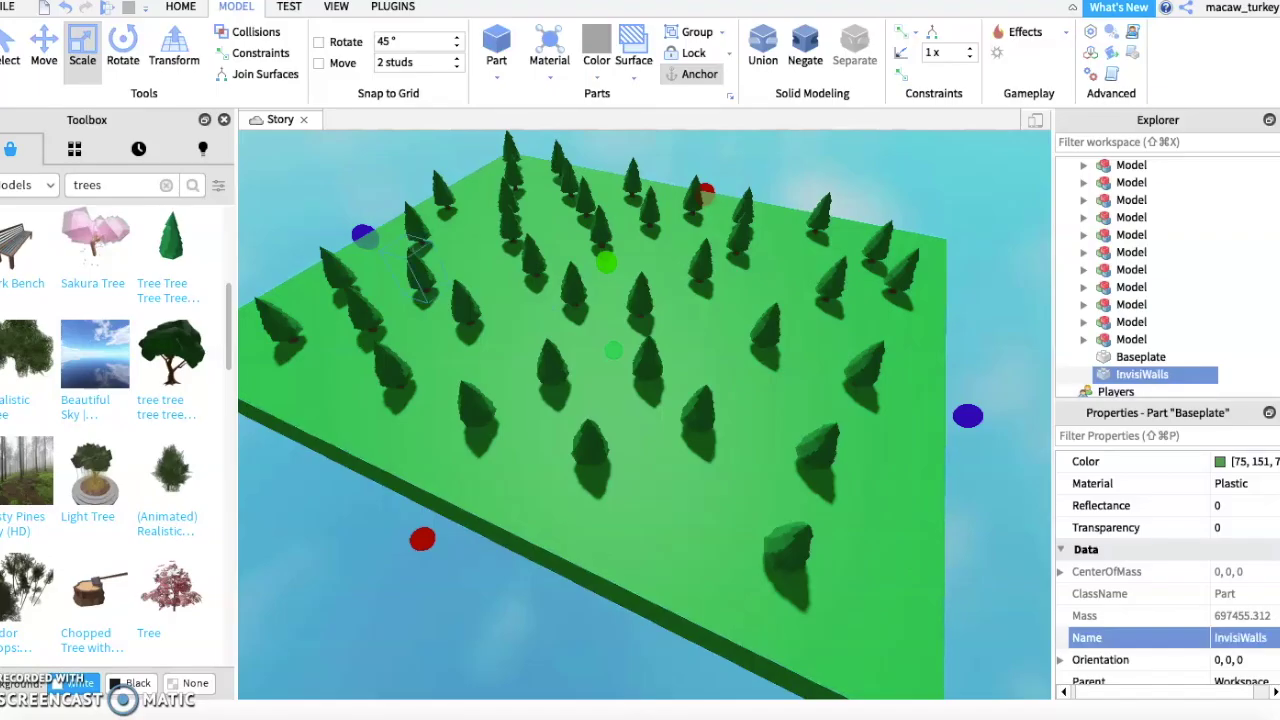
Scale the InvisiWalls part down to a thin strip along one baseplate edge and raise it into a wall
right_drag(640, 400, 640, 400)
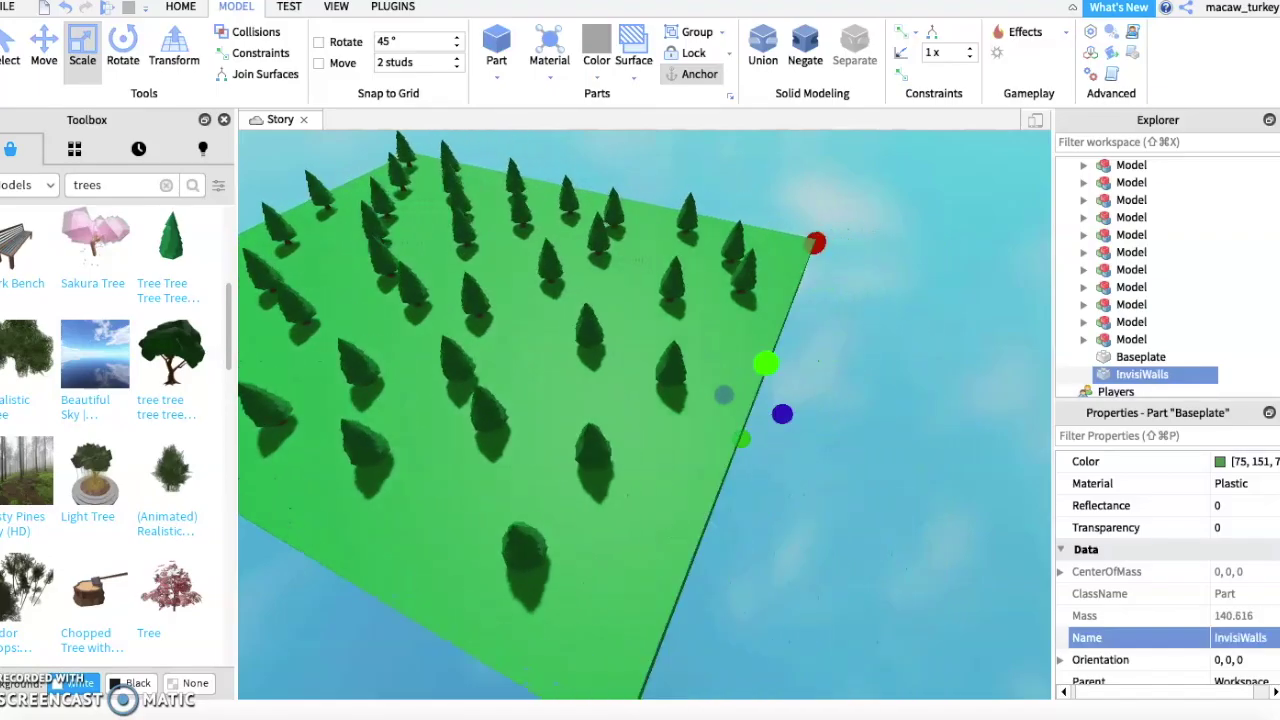
drag(760, 362, 634, 306)
right_drag(634, 306, 575, 672)
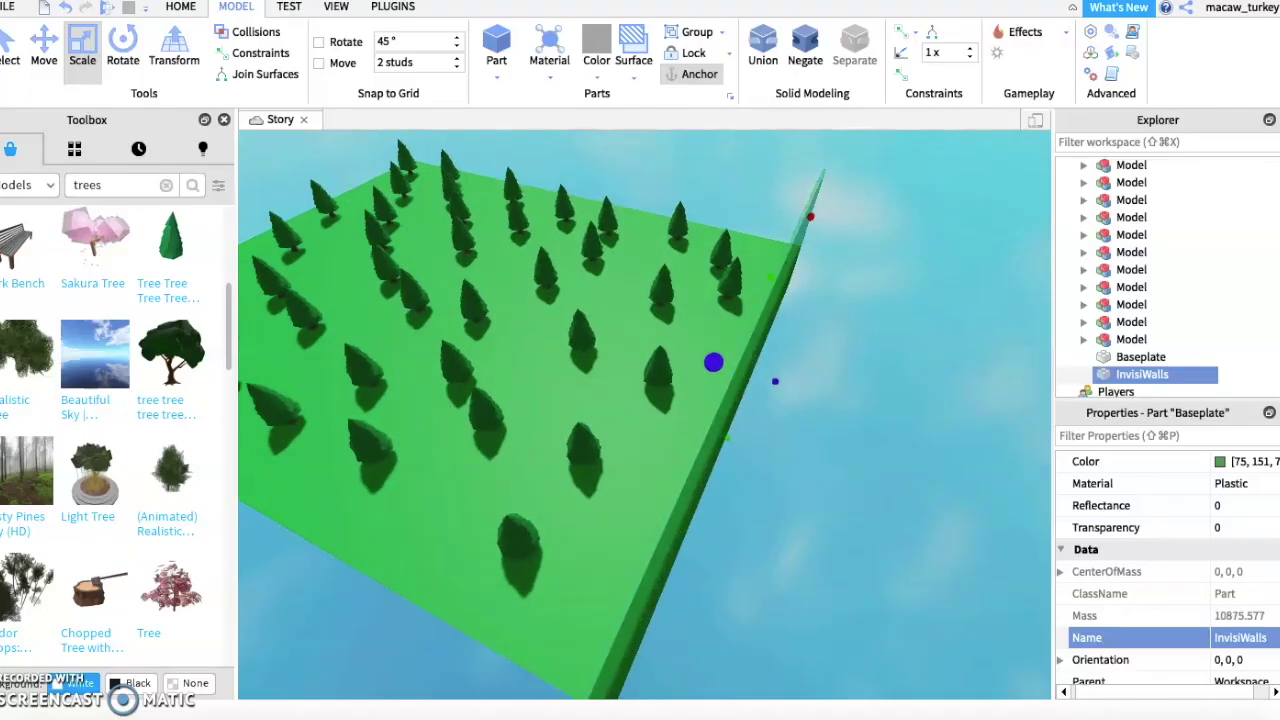
Set the InvisiWalls part's transparency to 1 and check its anchoring and collision properties
right_drag(640, 400, 640, 400)
scroll(640, 400, up, 6)
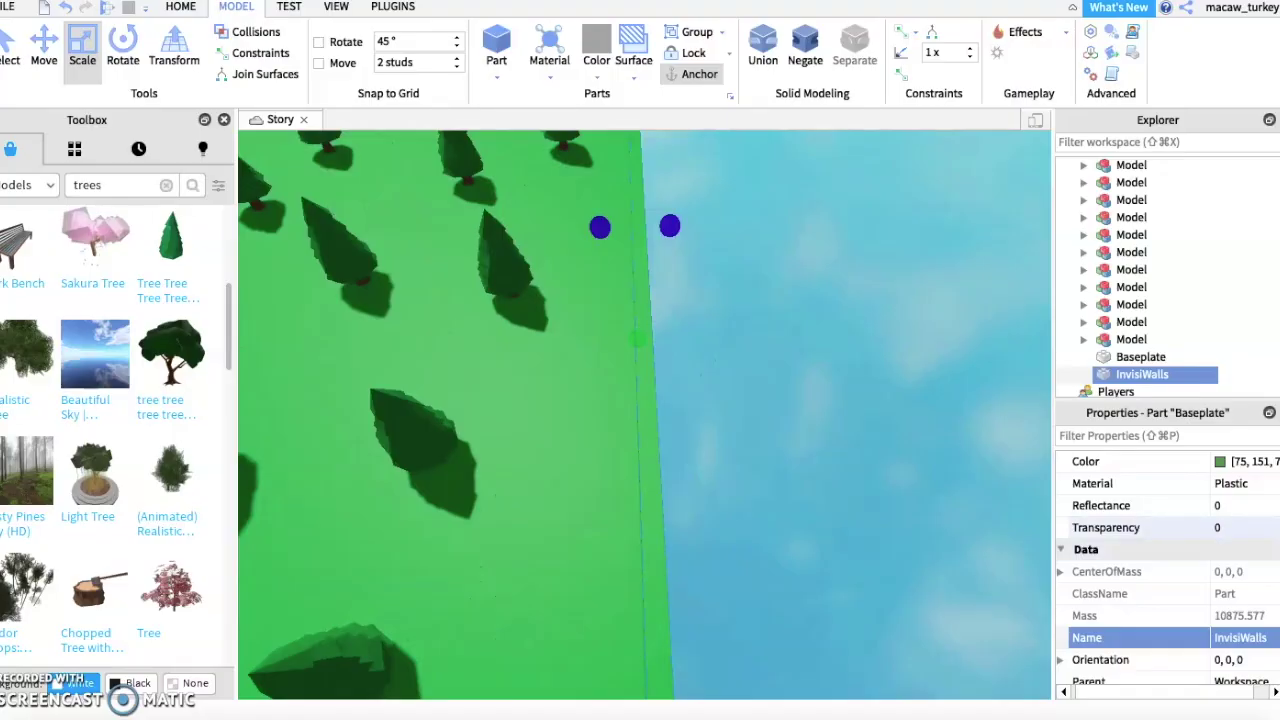
click(1217, 527)
text(2)
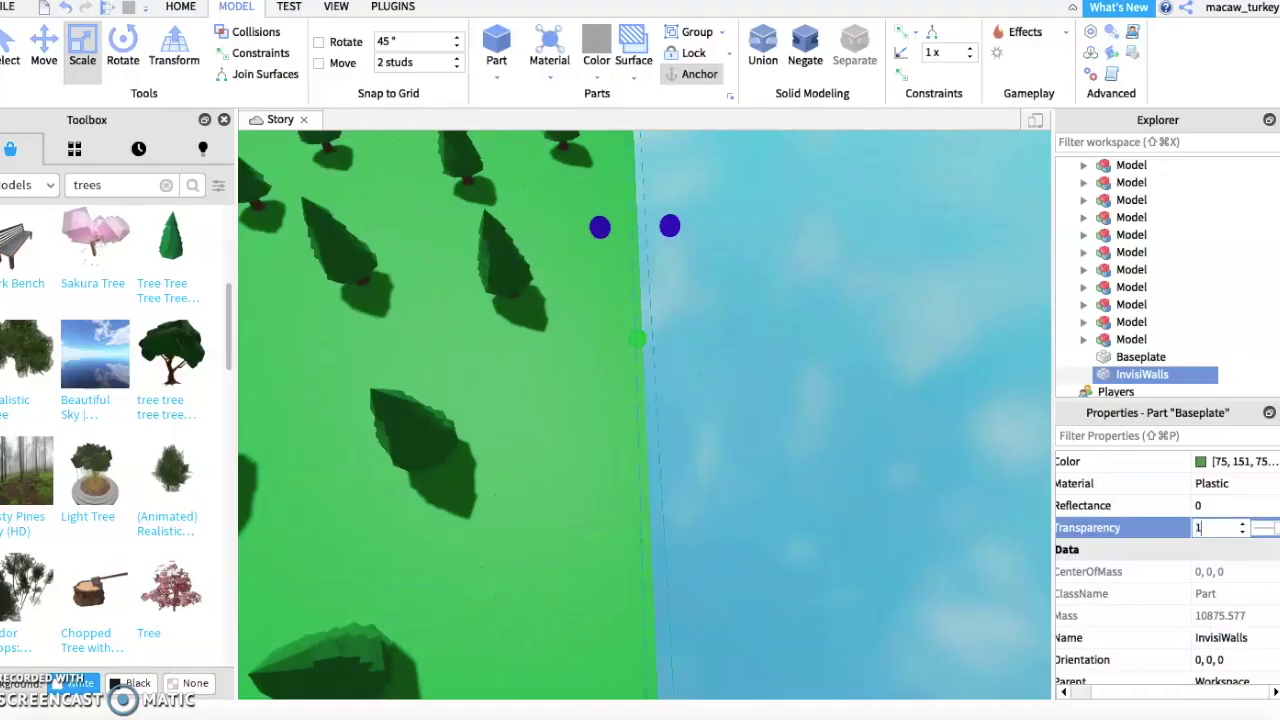
scroll(1167, 570, down, 5)
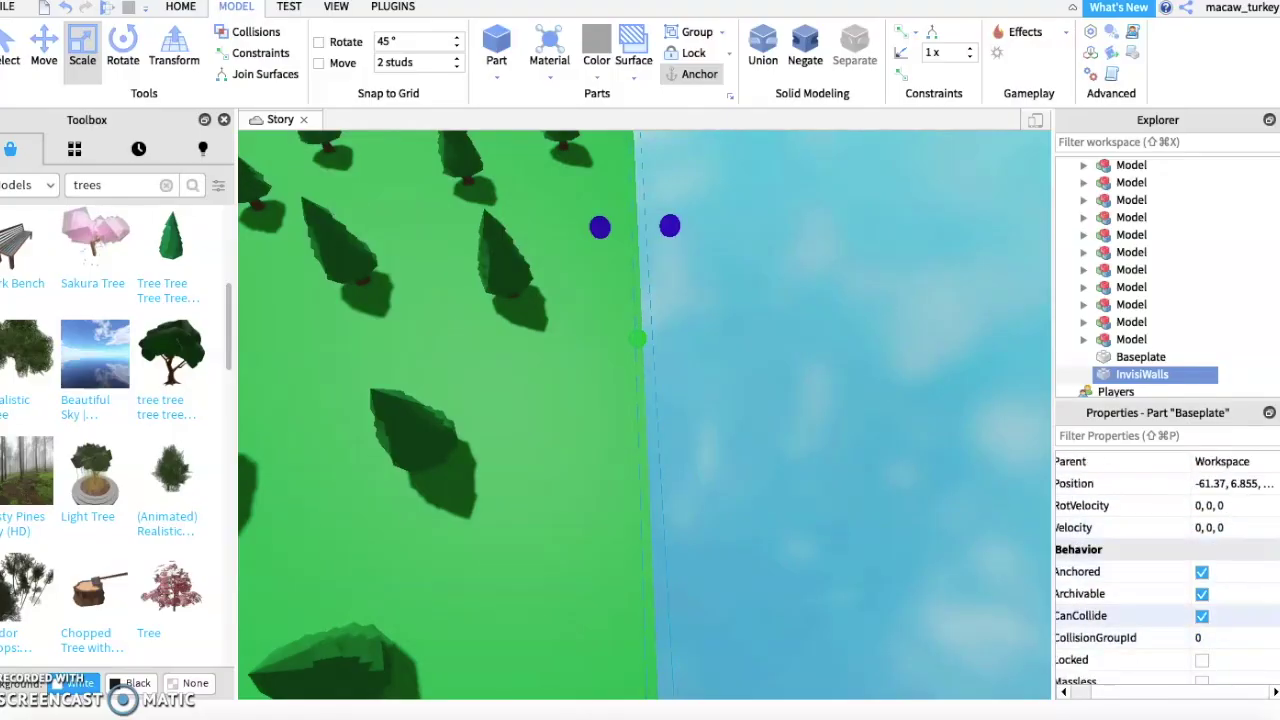
Duplicate the invisible wall and move the copy flush with the opposite edge of the baseplate
right_drag(640, 400, 640, 400)
scroll(640, 400, down, 5)
right_click(806, 504)
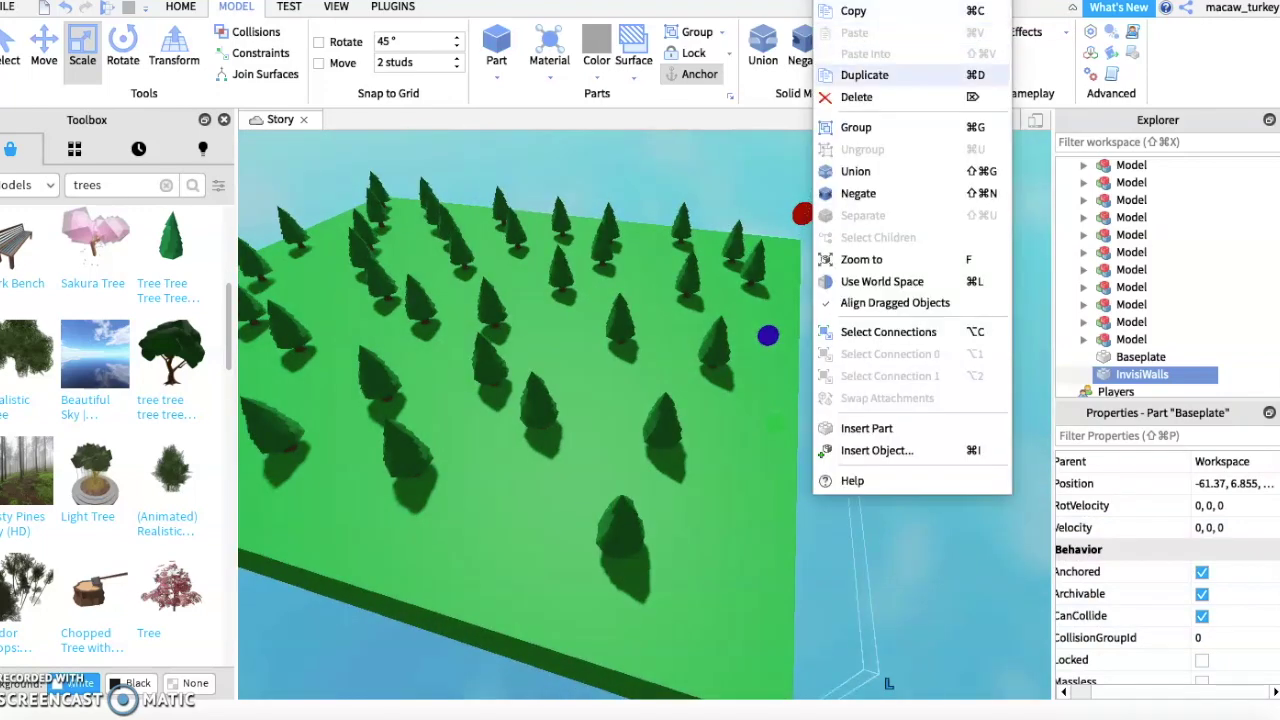
click(900, 75)
key(super+2)
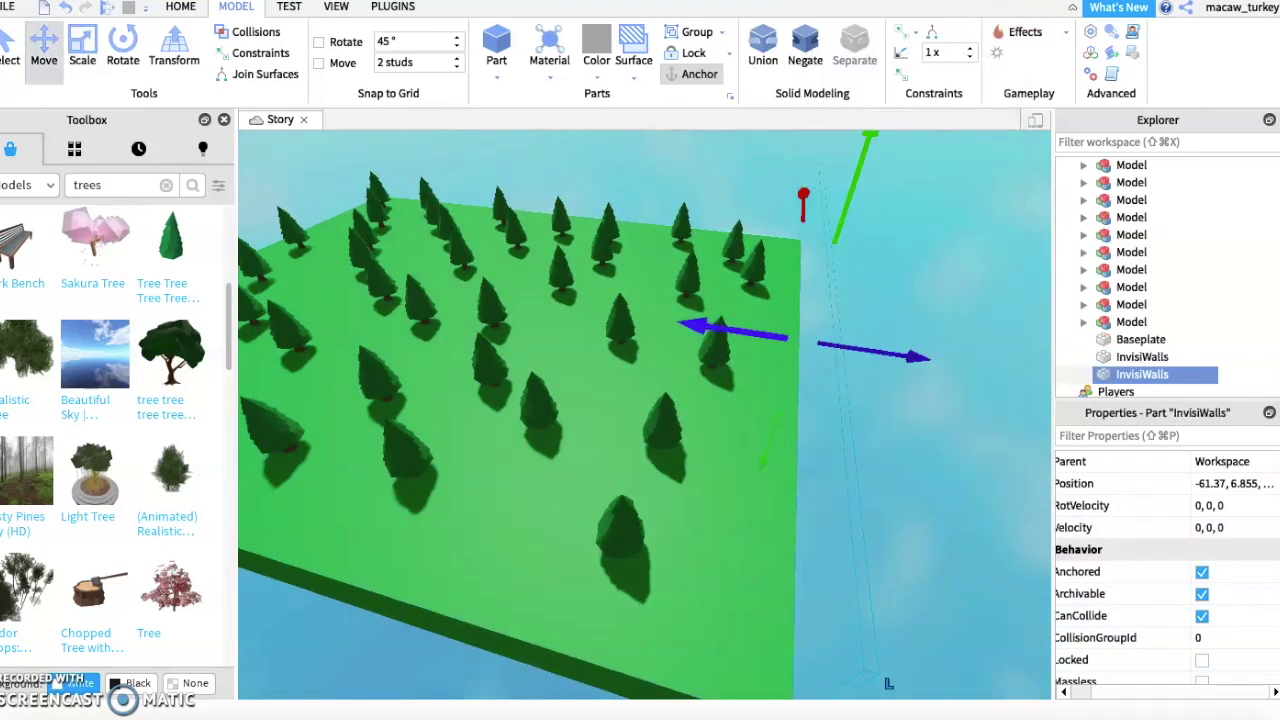
scroll(640, 400, down, 5)
right_drag(640, 400, 580, 400)
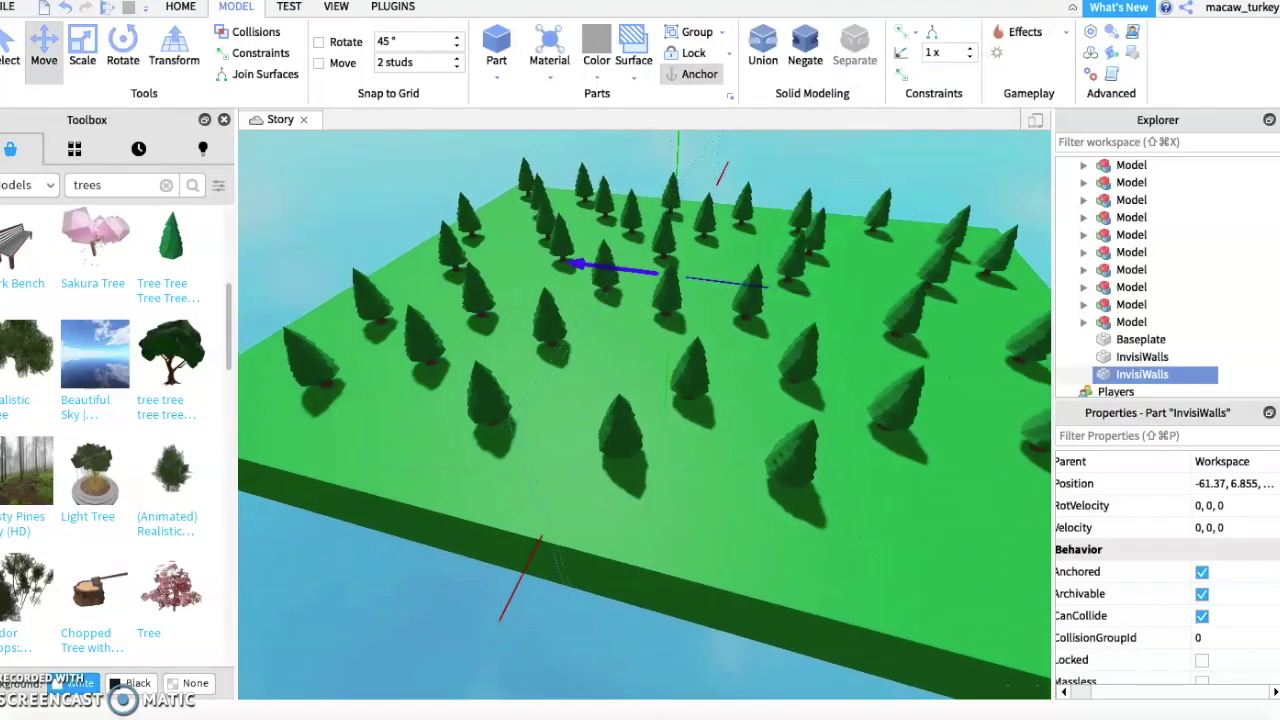
key(a)
key(w)
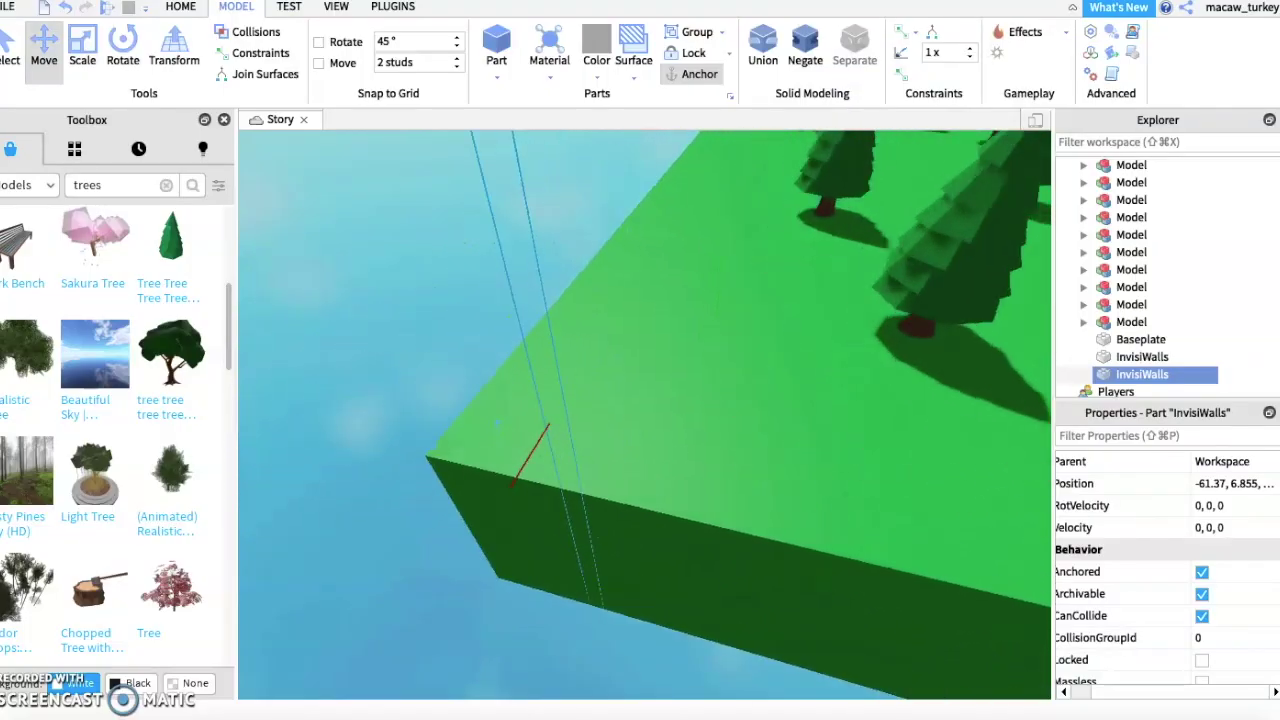
key(w)
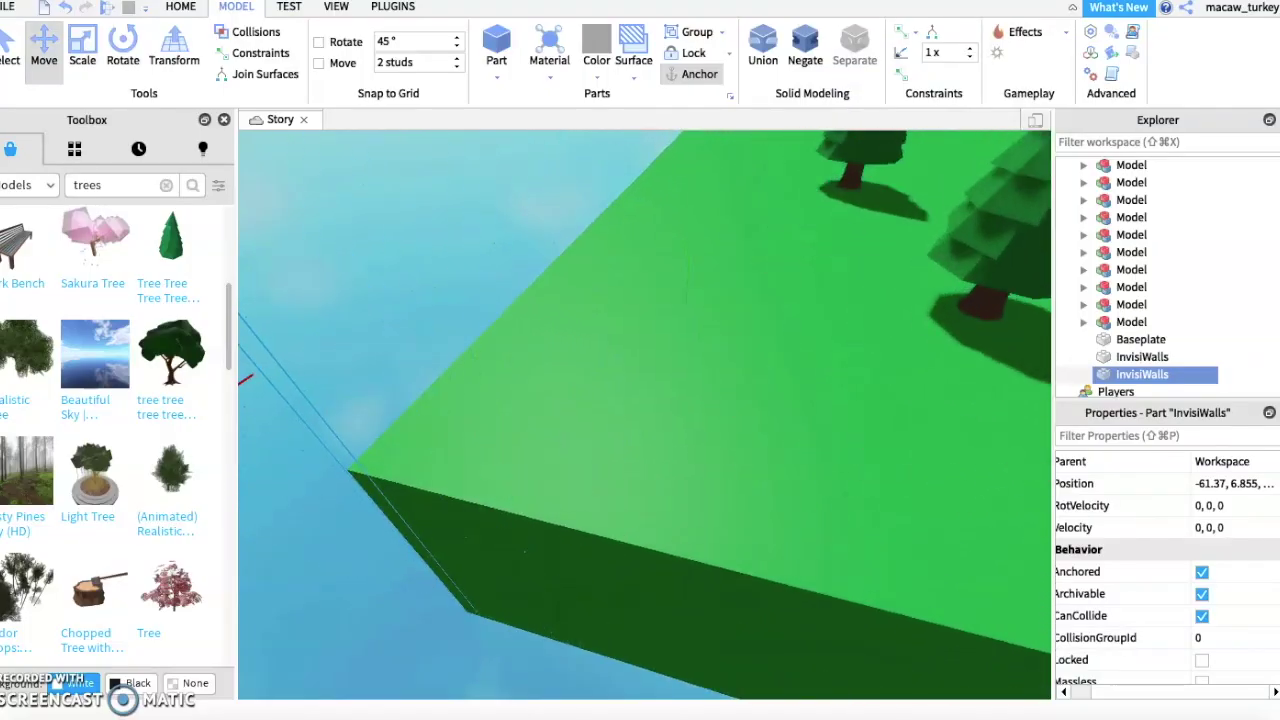
key(s)
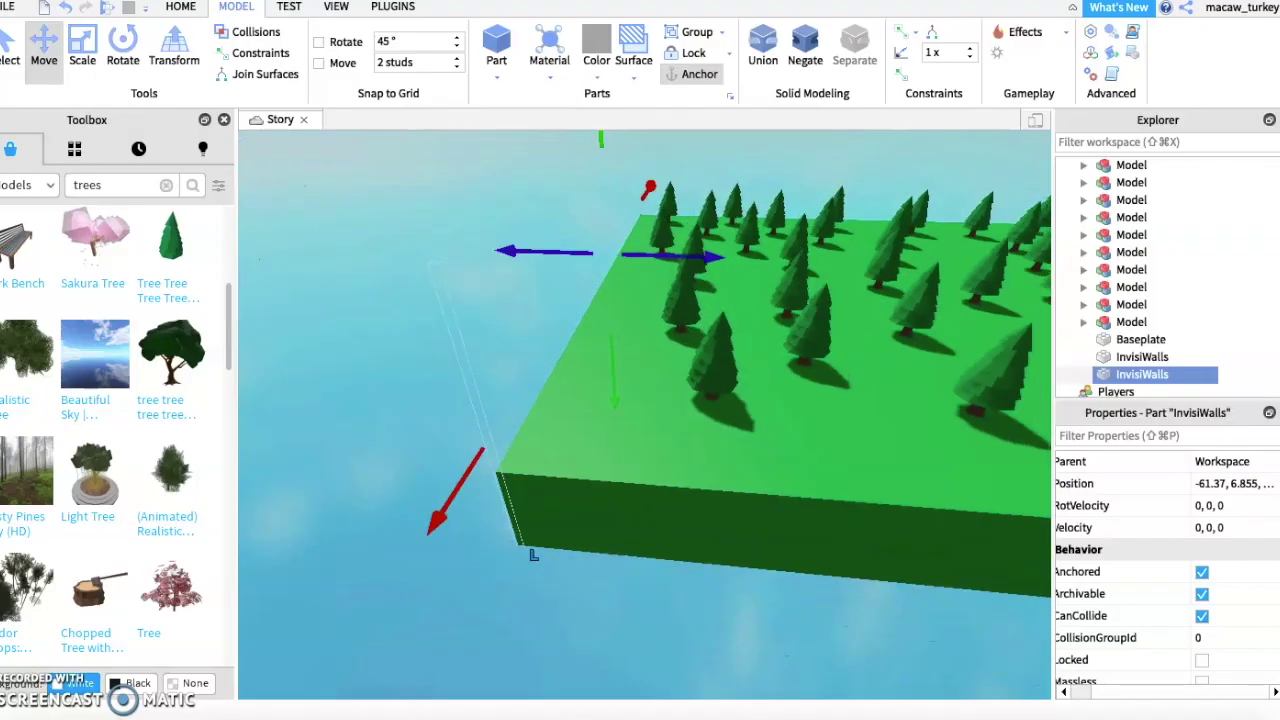
Duplicate the invisible wall, shorten the copy and stretch it along the adjacent front edge of the baseplate from corner to corner
right_click(517, 494)
click(569, 75)
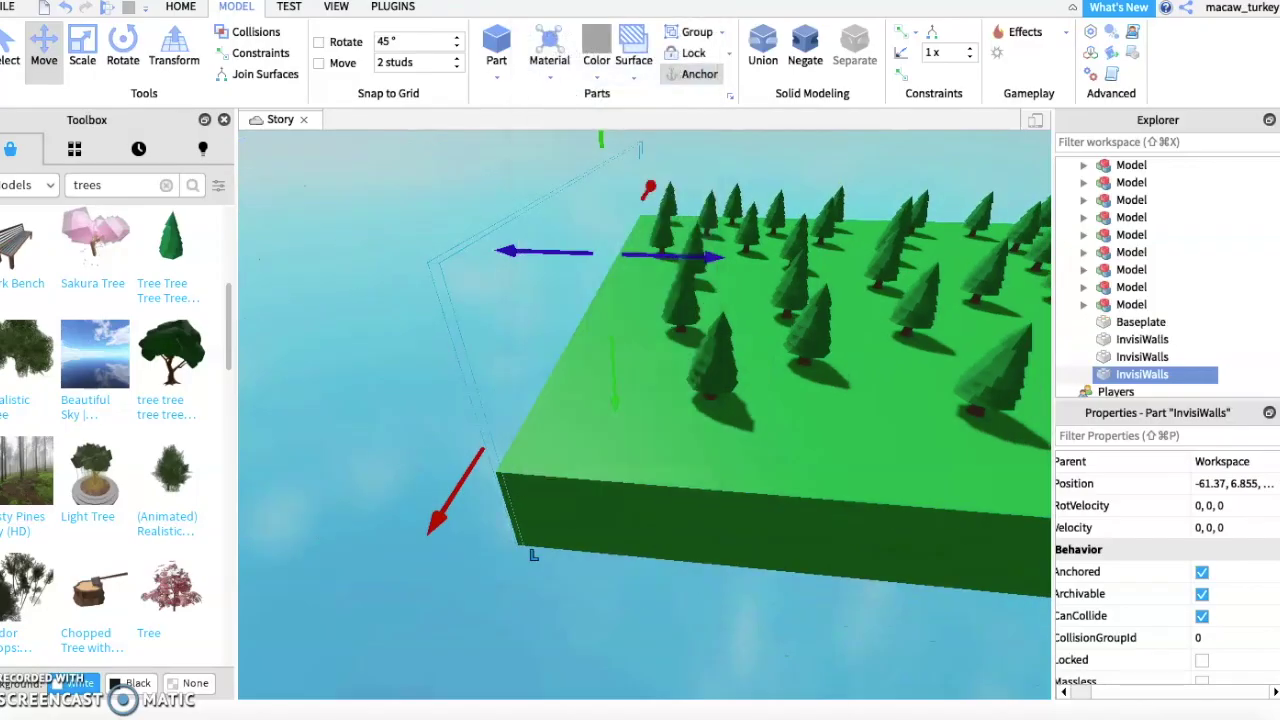
key(super+3)
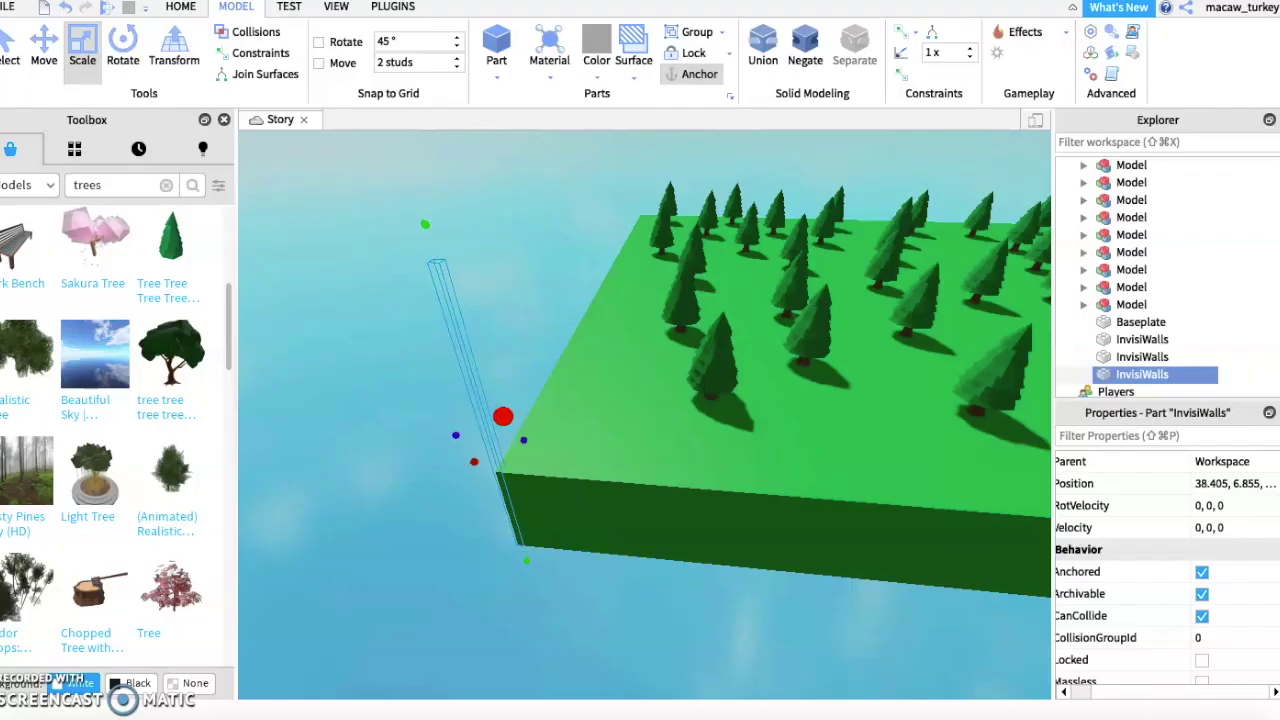
key(d)
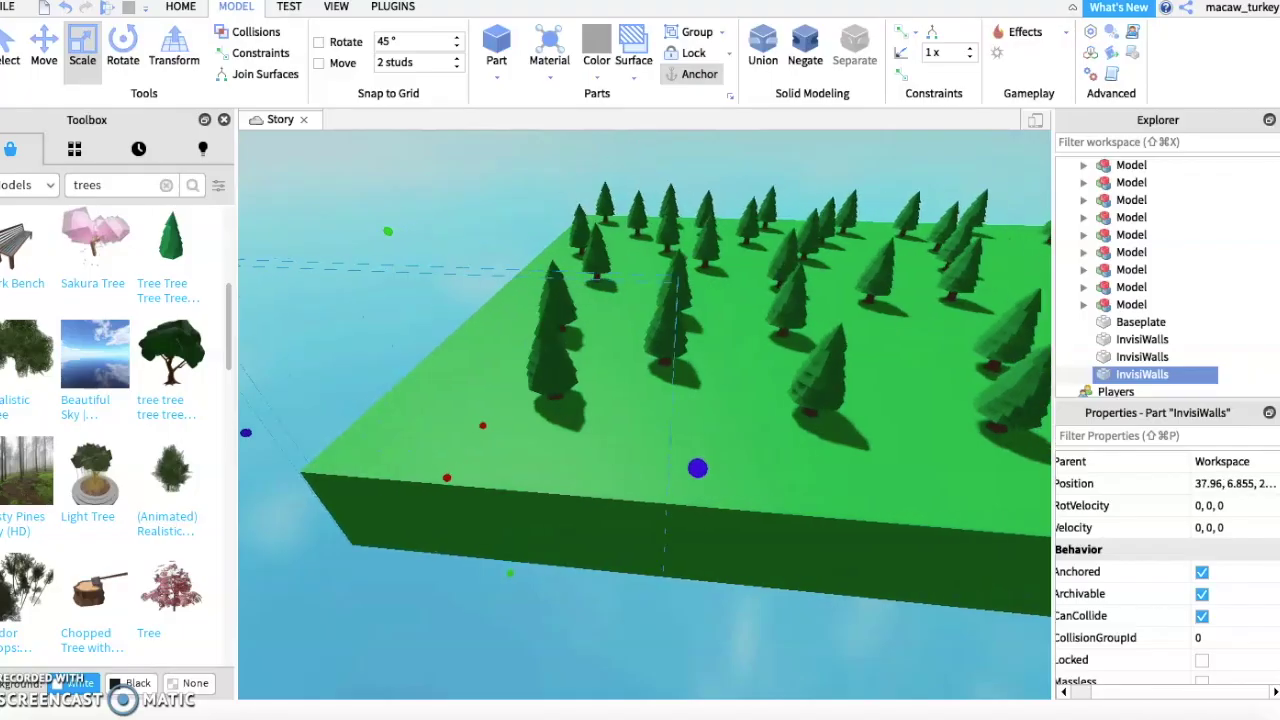
key(d)
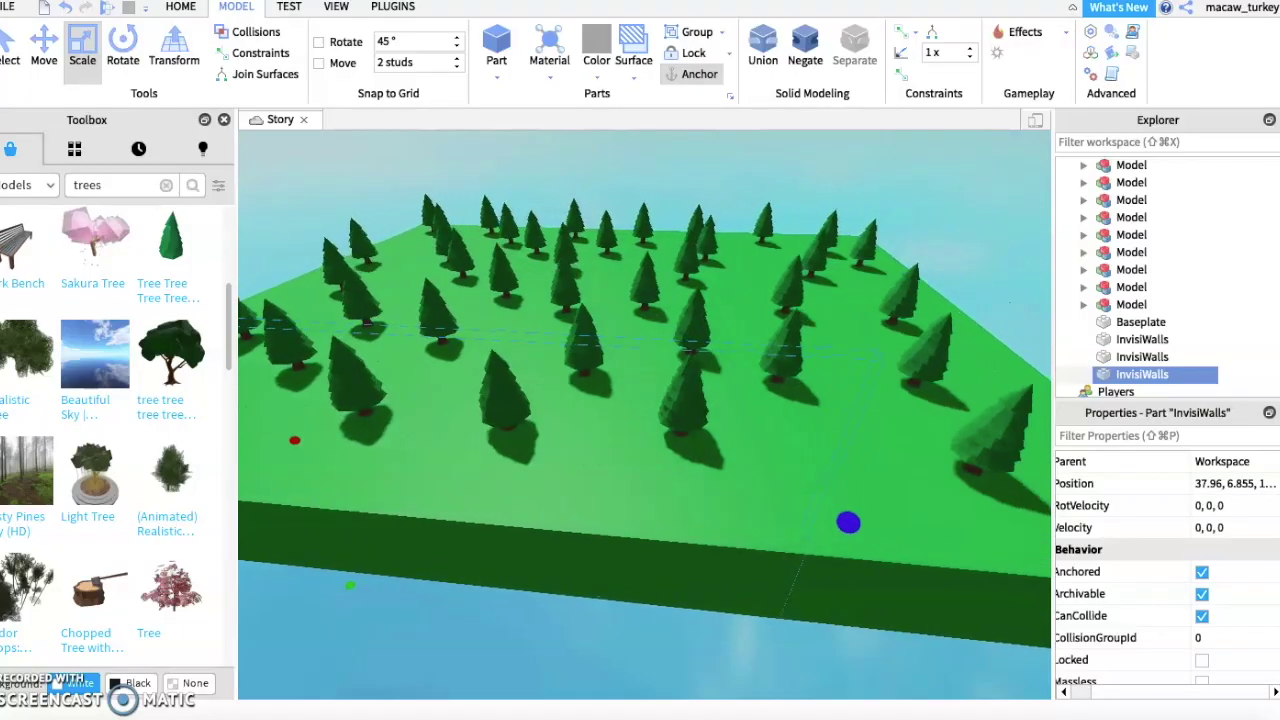
key(d)
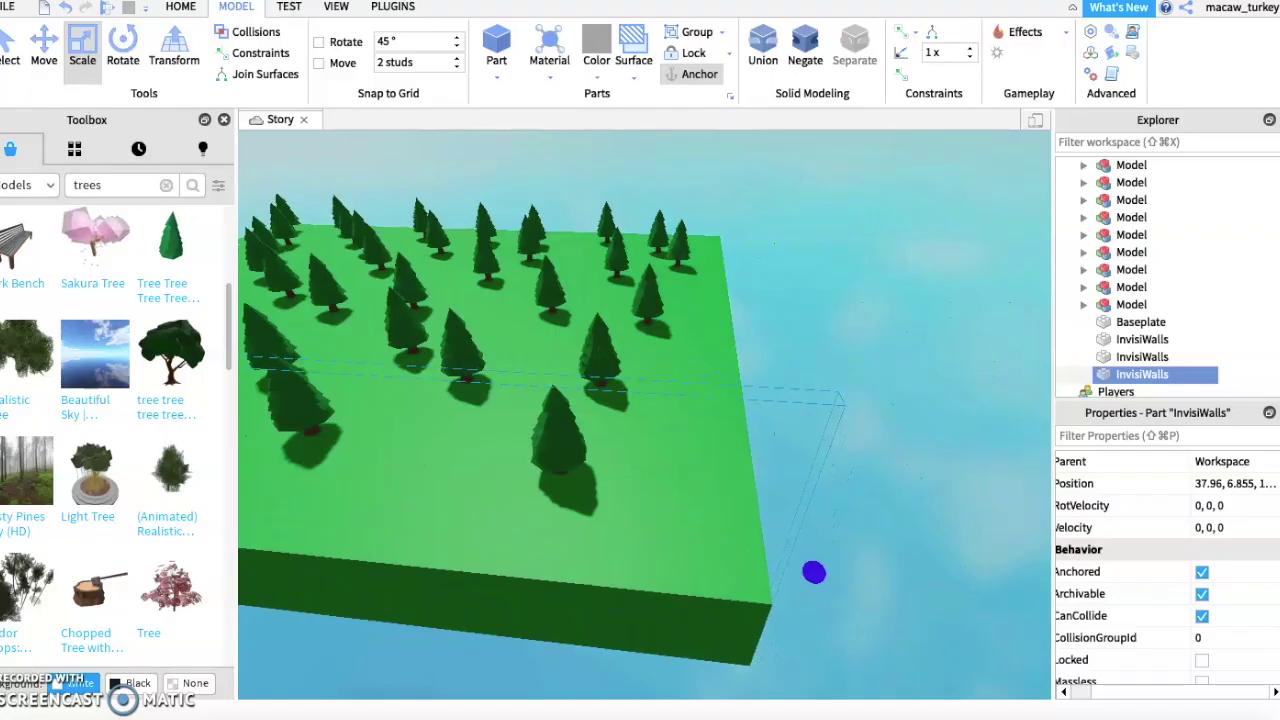
key(d)
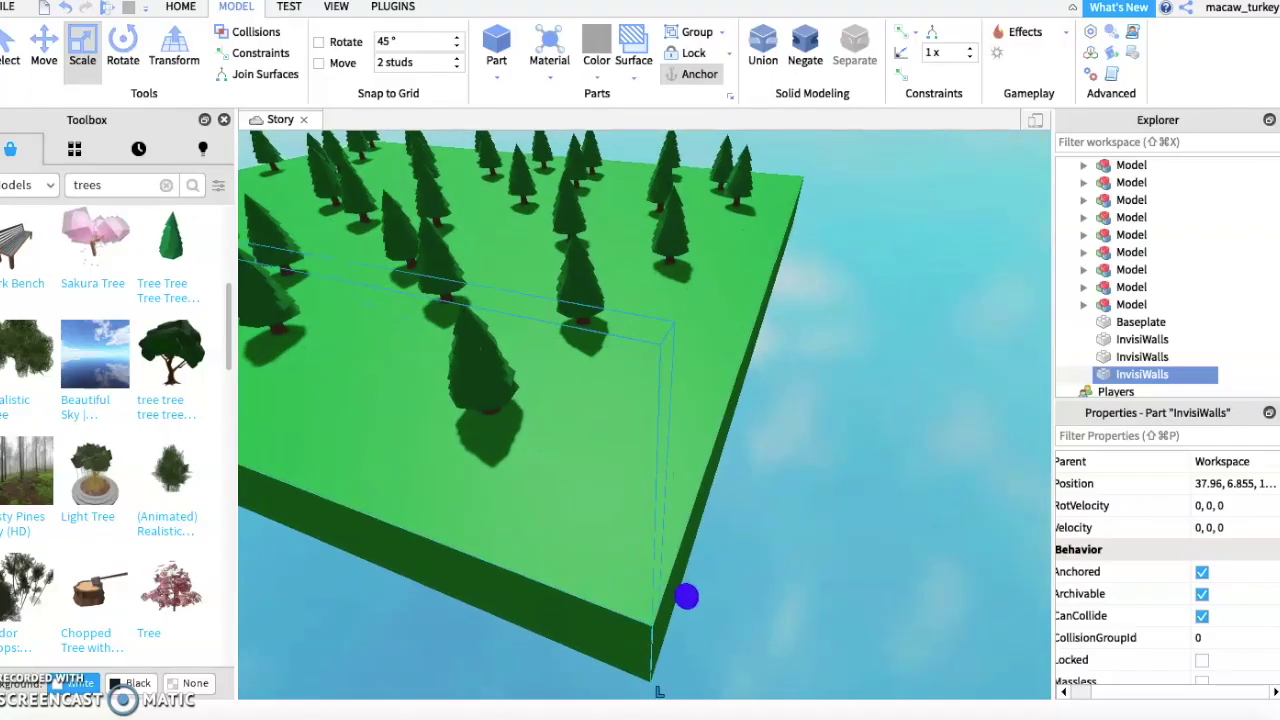
Duplicate the front-edge invisible wall and move the copy flush with the opposite edge of the baseplate
right_click(636, 400)
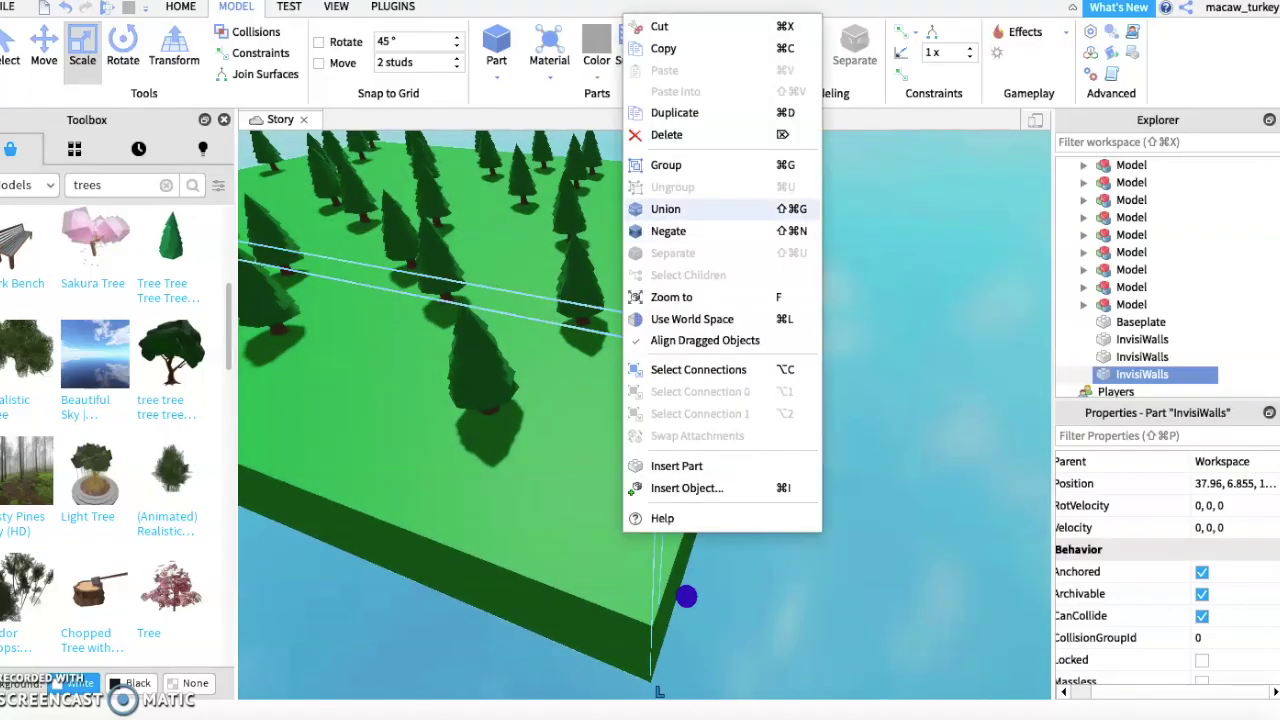
click(663, 113)
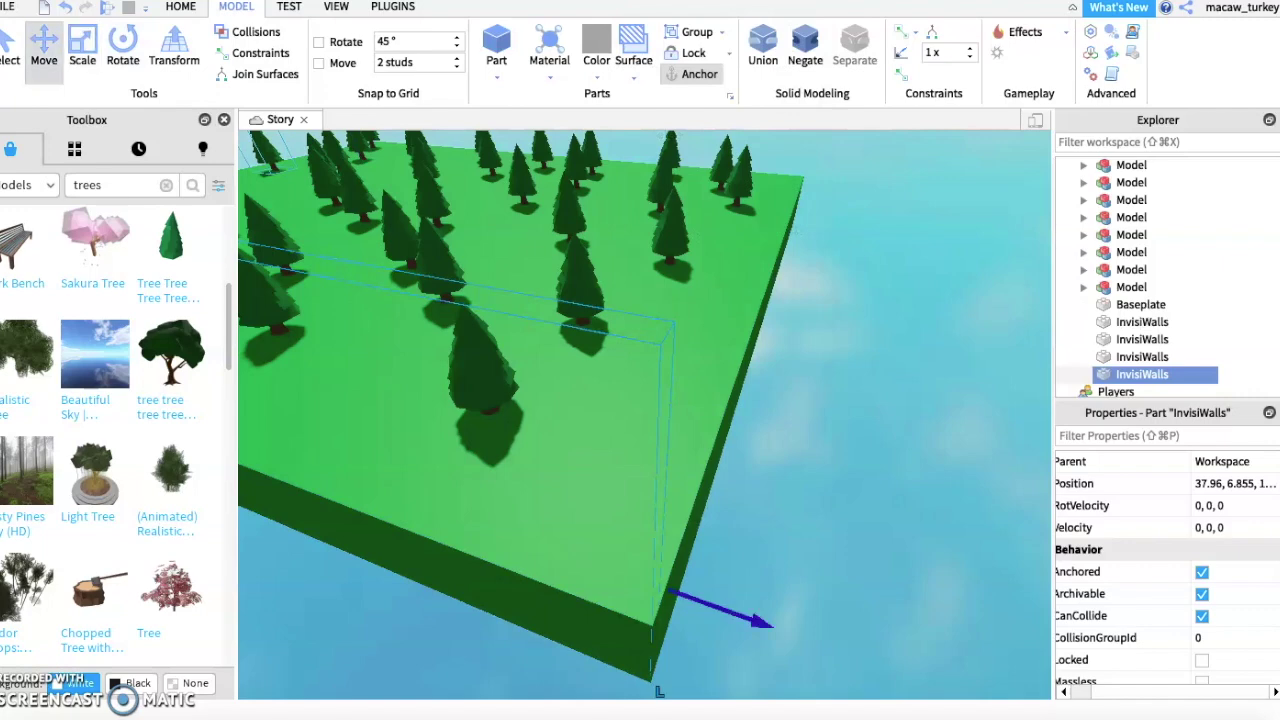
key(Left)
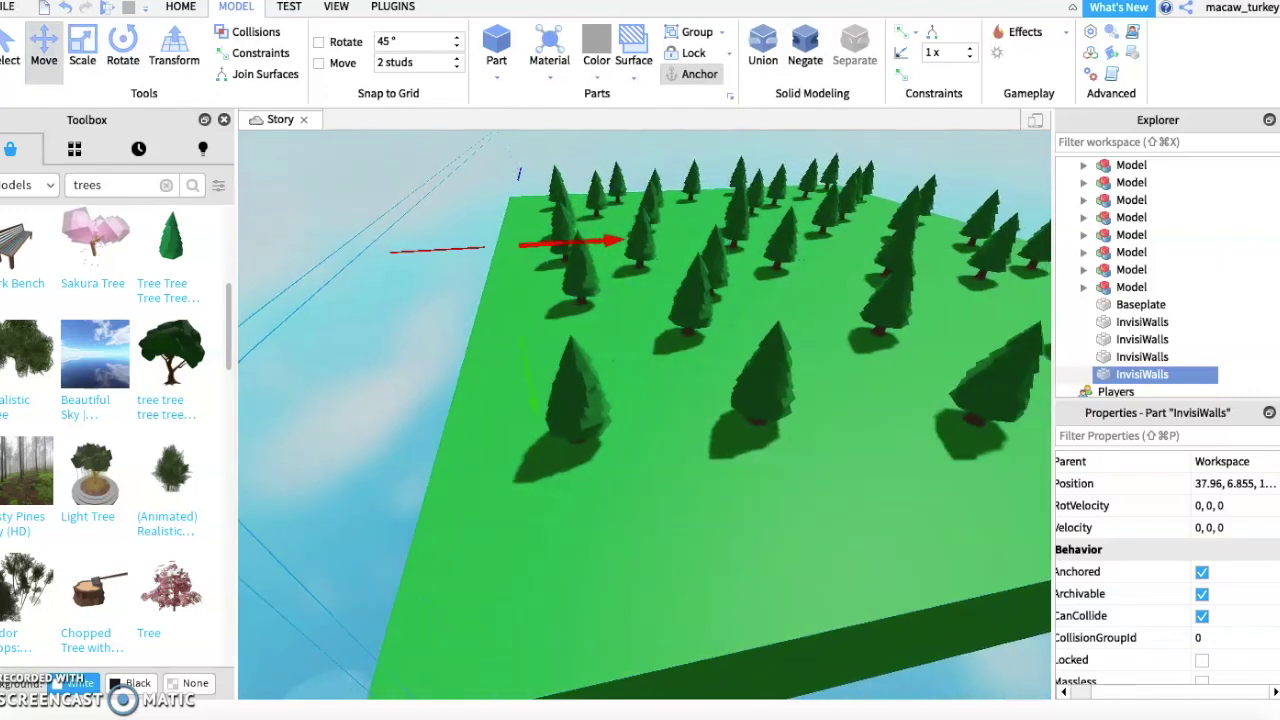
key(Left)
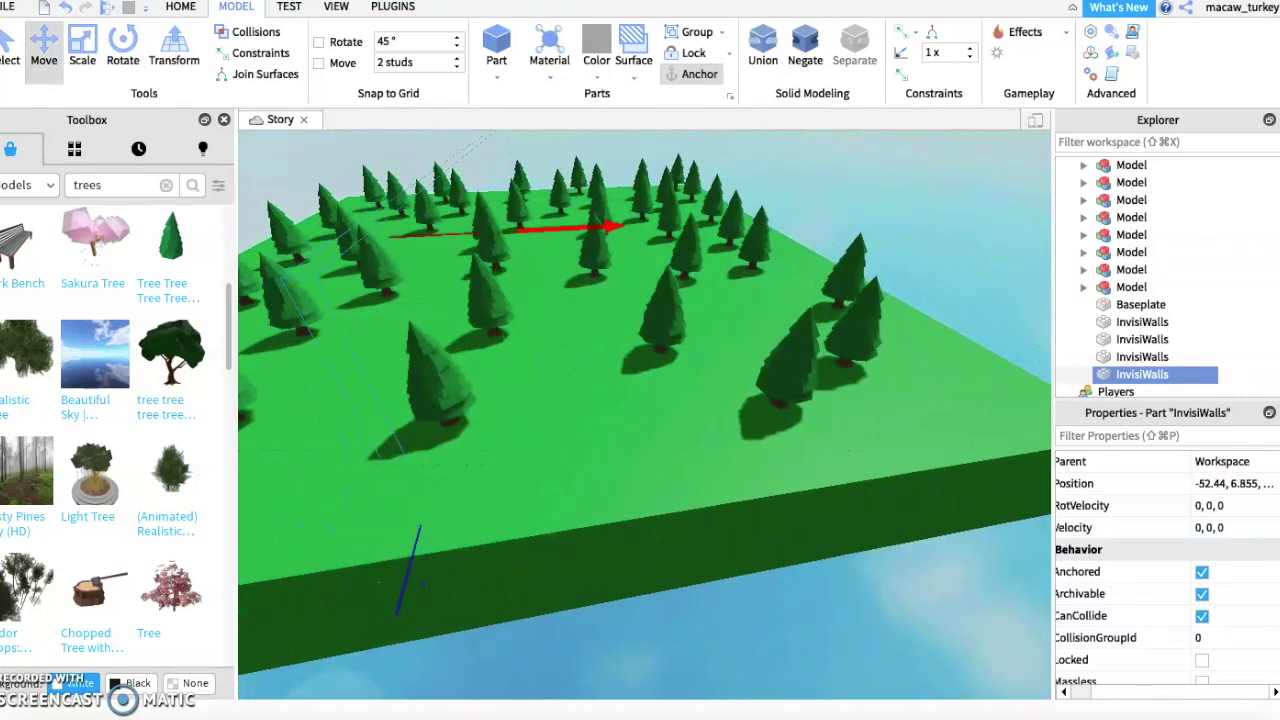
key(Left)
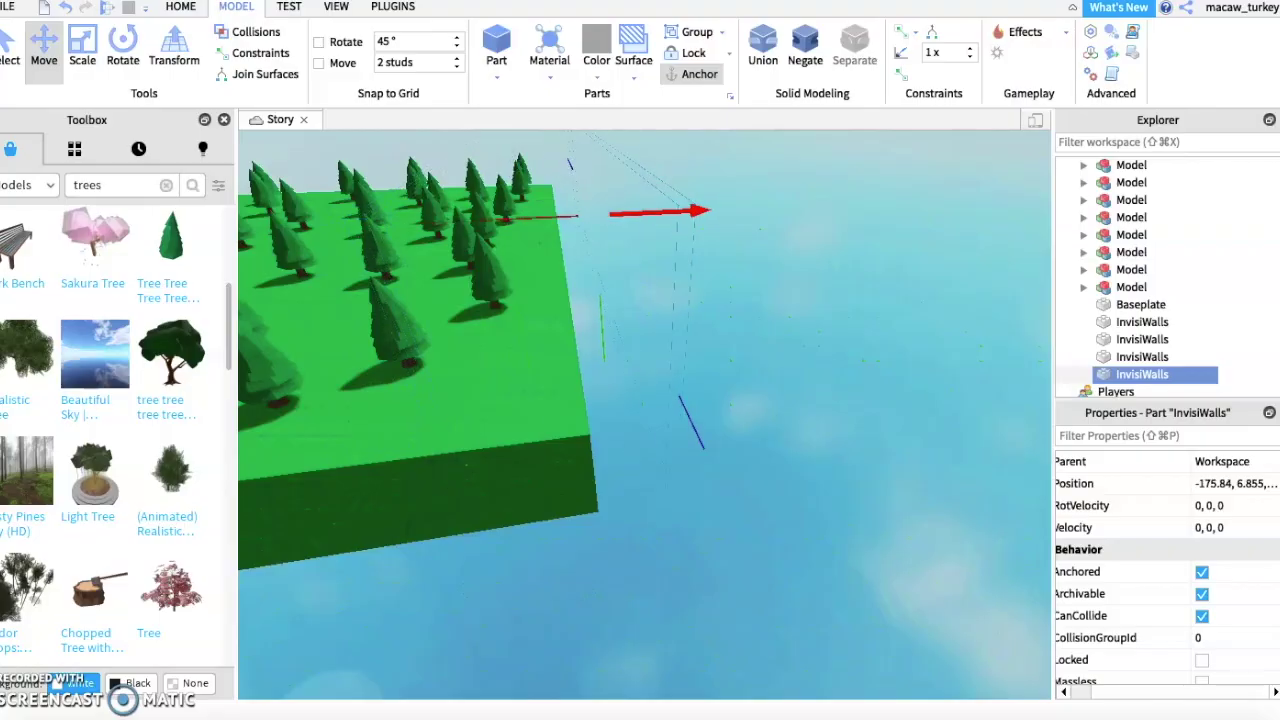
key(Up)
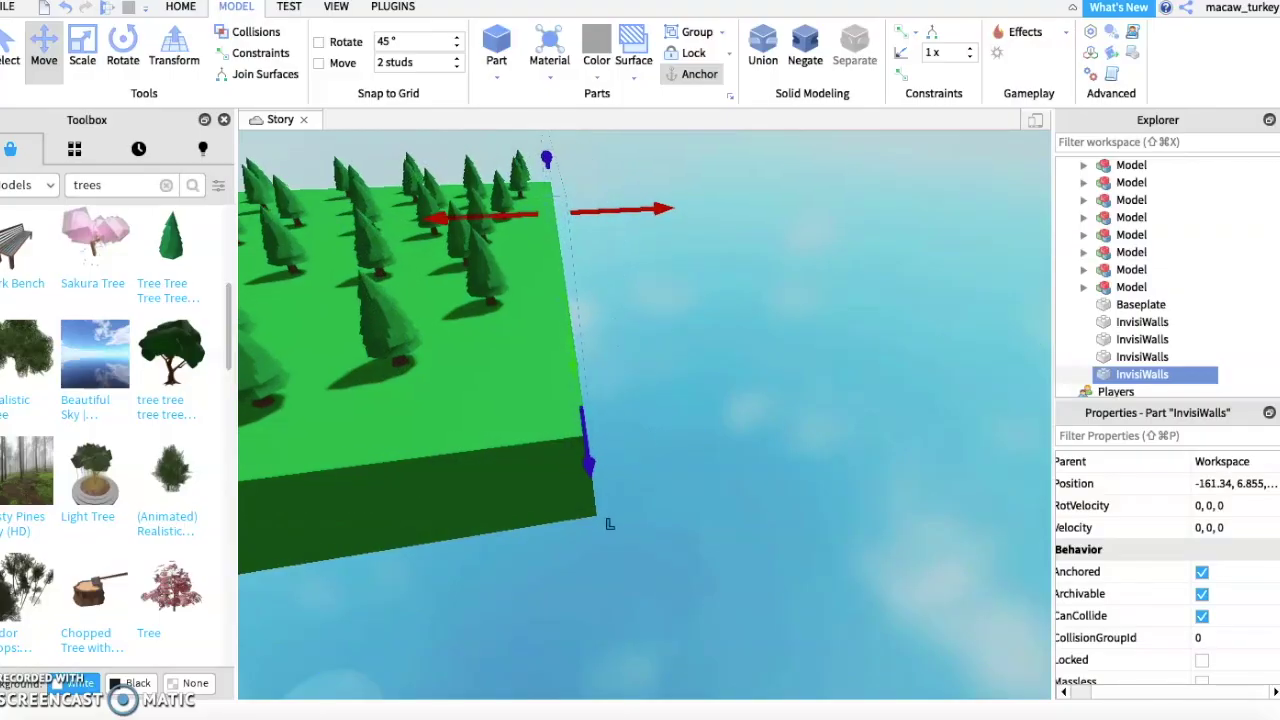
key(Down)
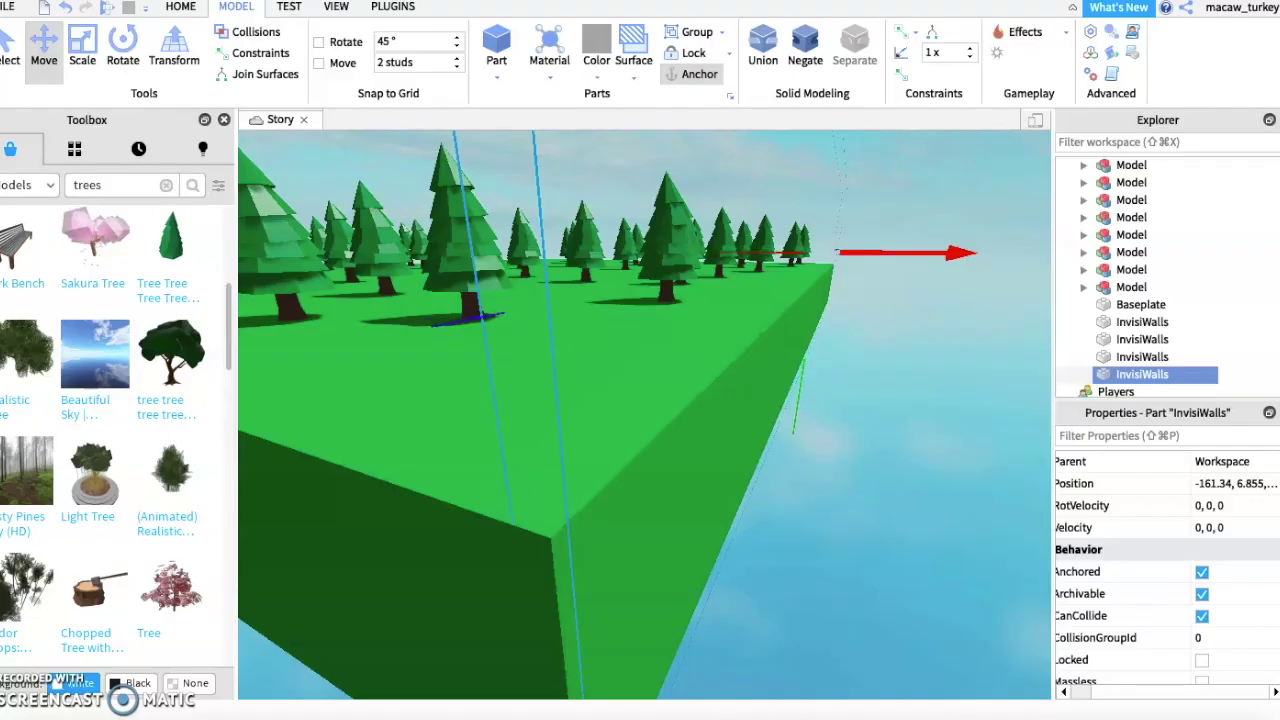
Place a SpawnLocation on the open ground among the pine trees
key(Up)
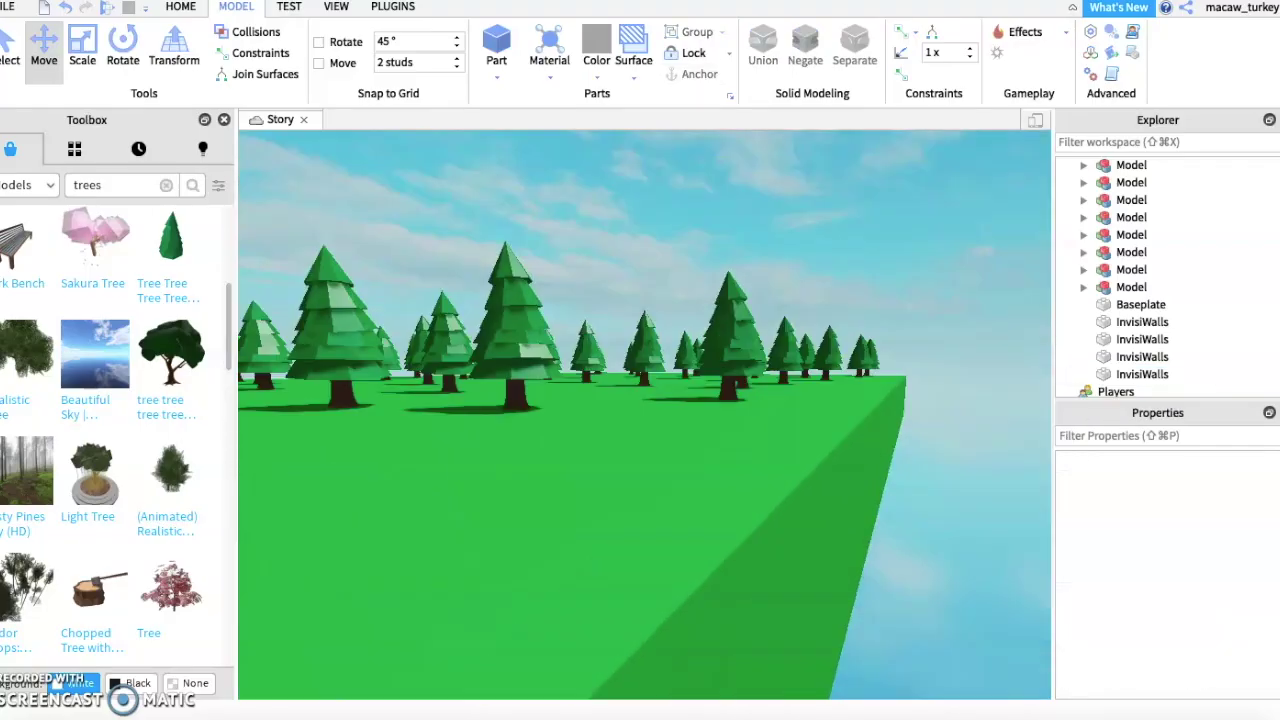
key(Up)
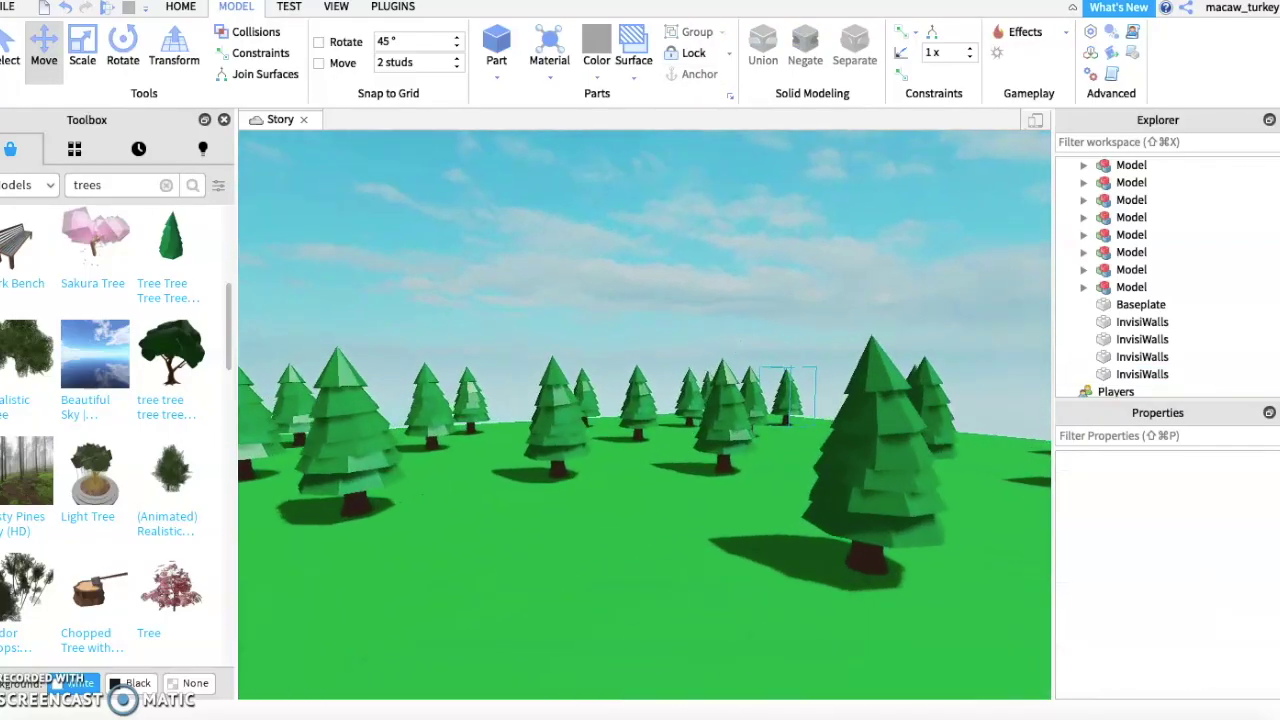
key(Up)
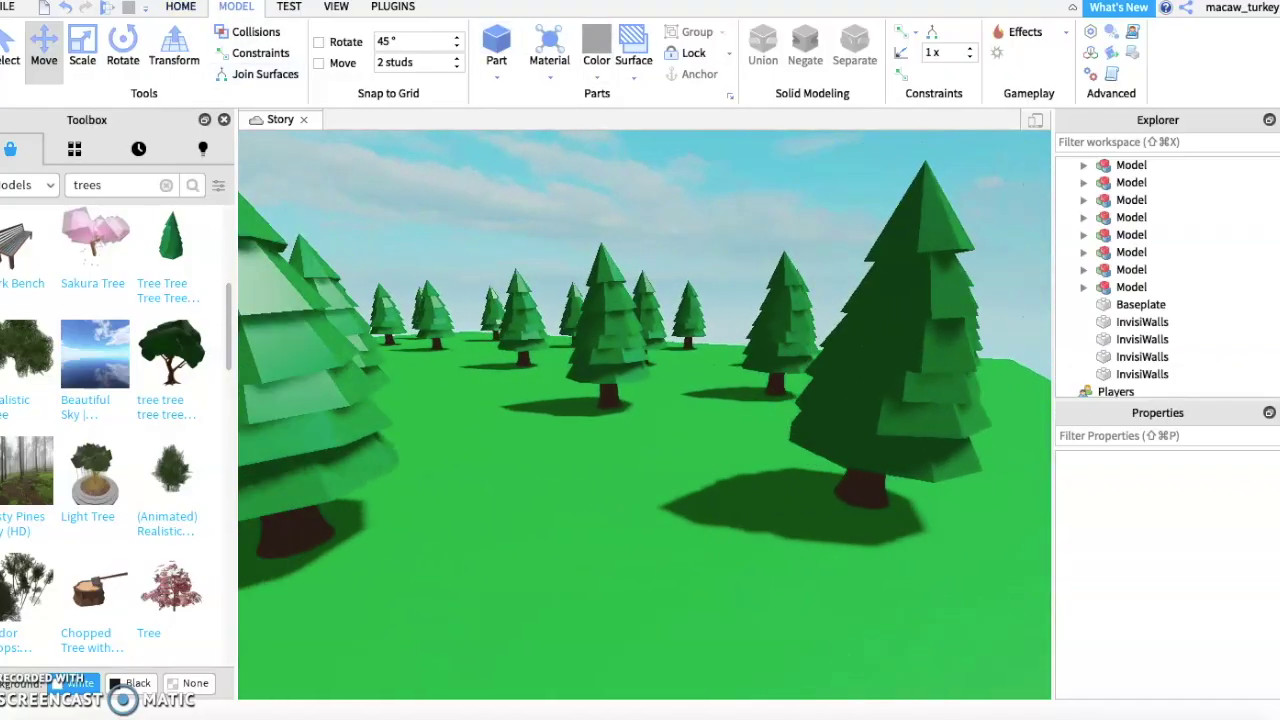
key(ctrl+v)
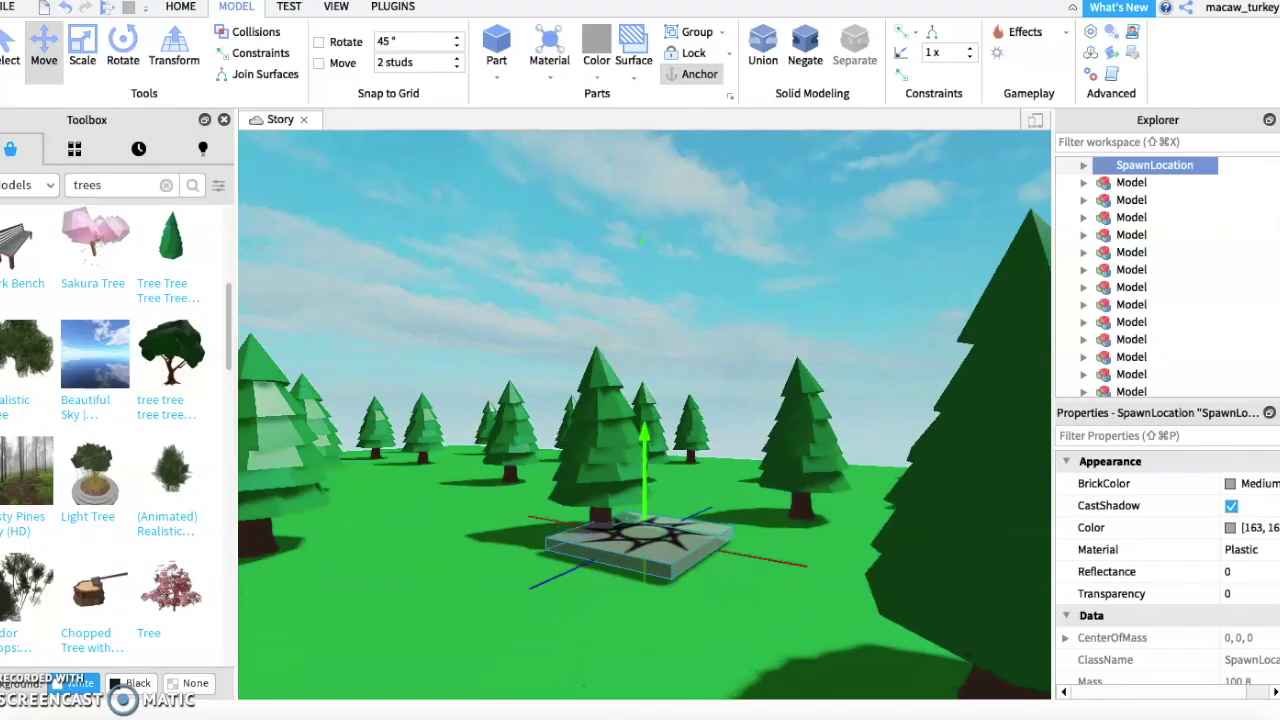
key(f)
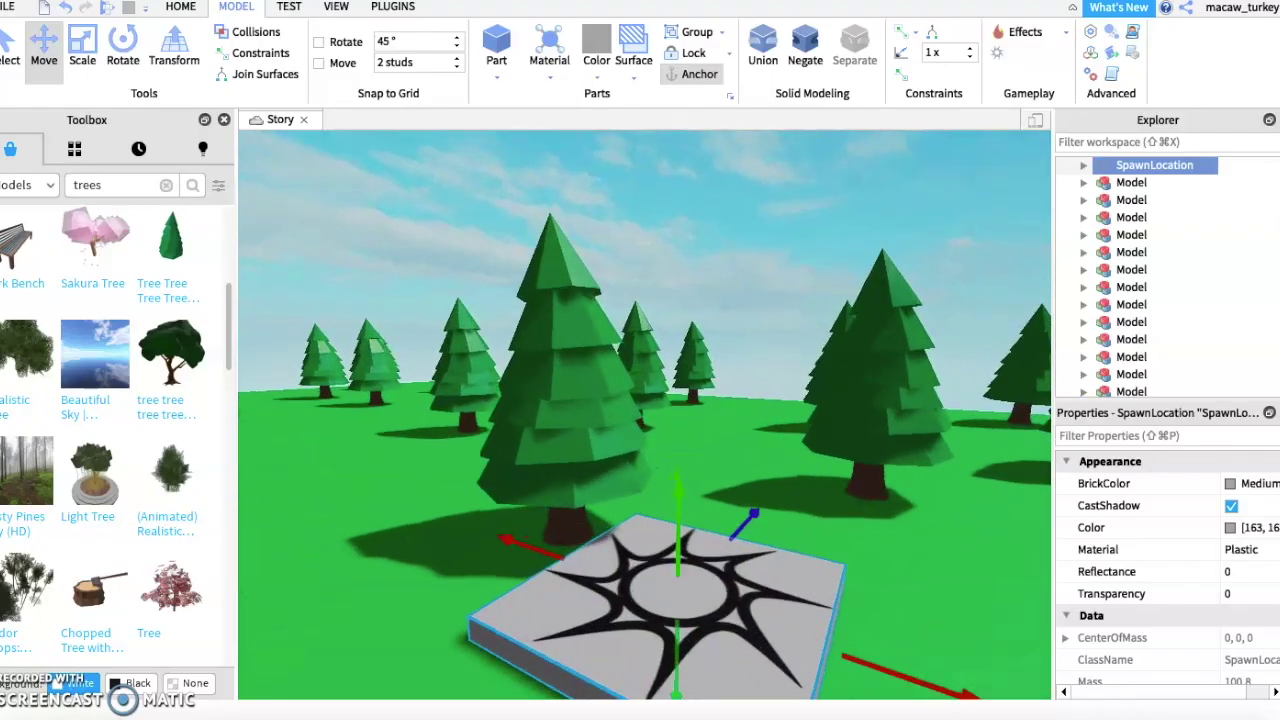
Make the SpawnLocation invisible by setting its transparency to 1 and deleting its decal
click(1245, 593)
text(1)
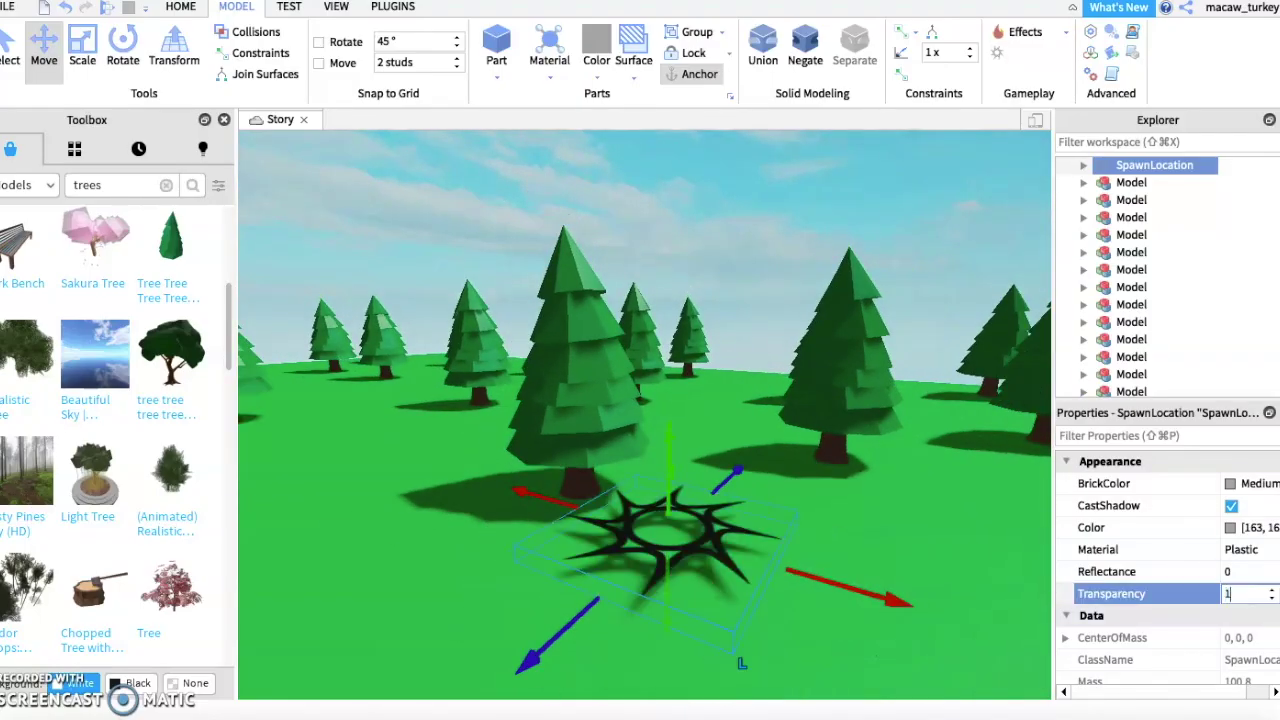
click(660, 540)
click(1154, 165)
click(1148, 182)
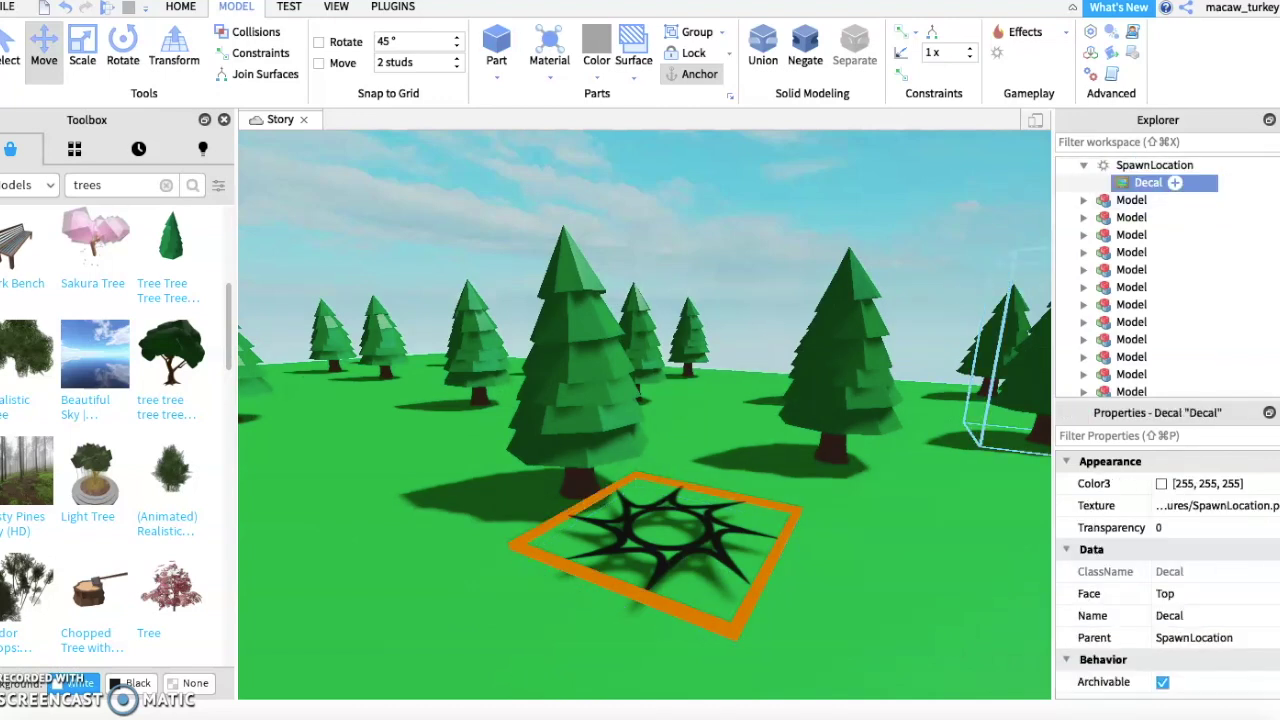
key(Delete)
Turn off CanCollide for the SpawnLocation and deselect it
click(1154, 165)
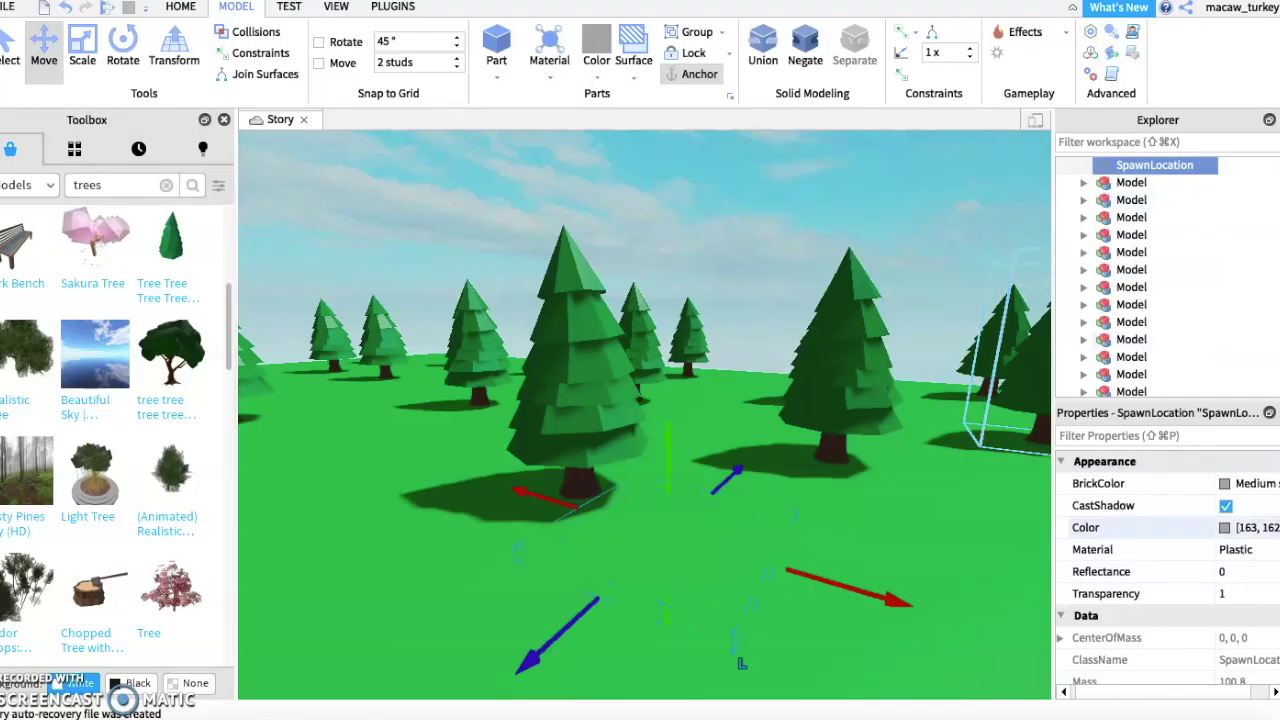
scroll(1160, 560, down, 10)
click(1231, 593)
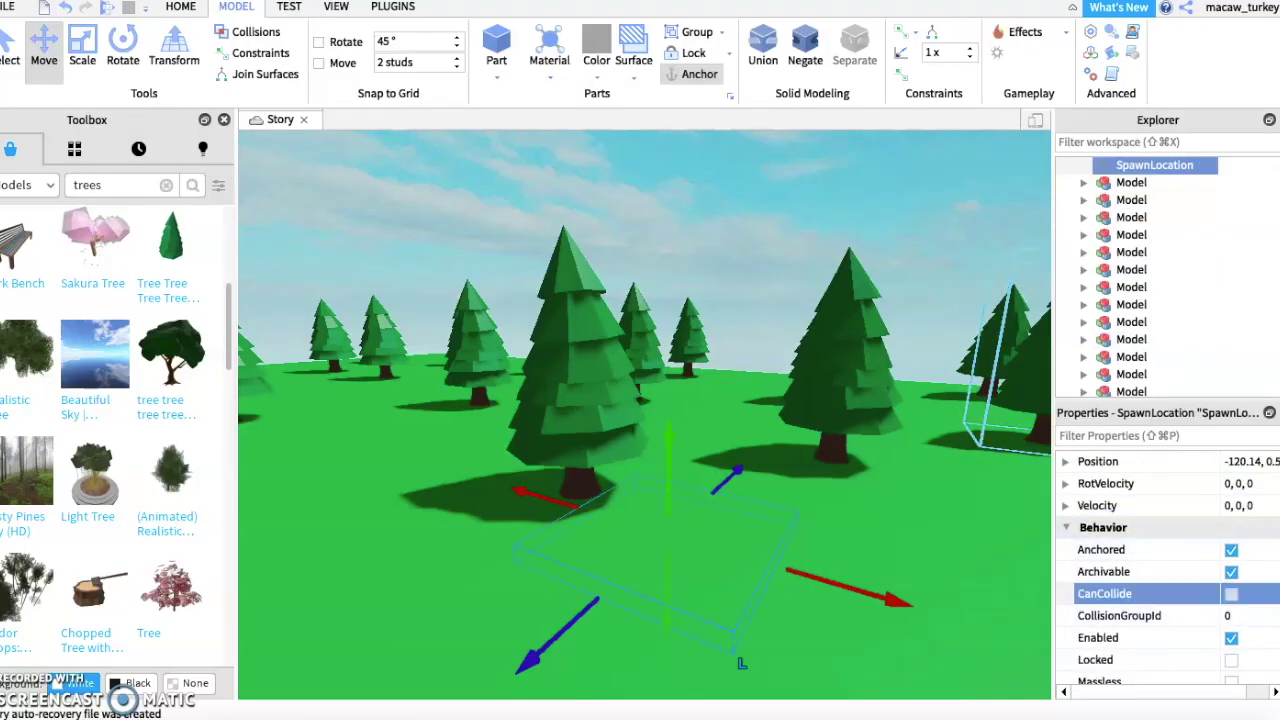
scroll(1160, 560, right, 2)
key(Escape)
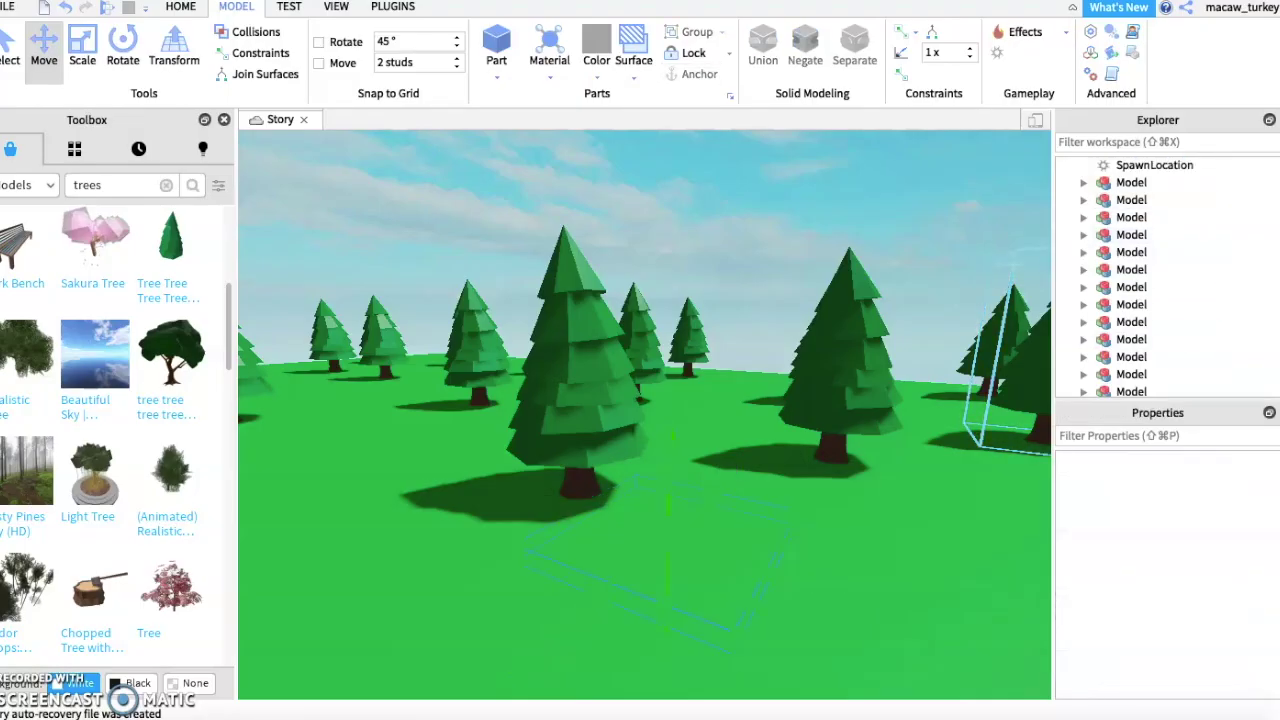
Insert a new block part on the open grass beside a pine tree near the baseplate's edge
scroll(660, 560, up, 5)
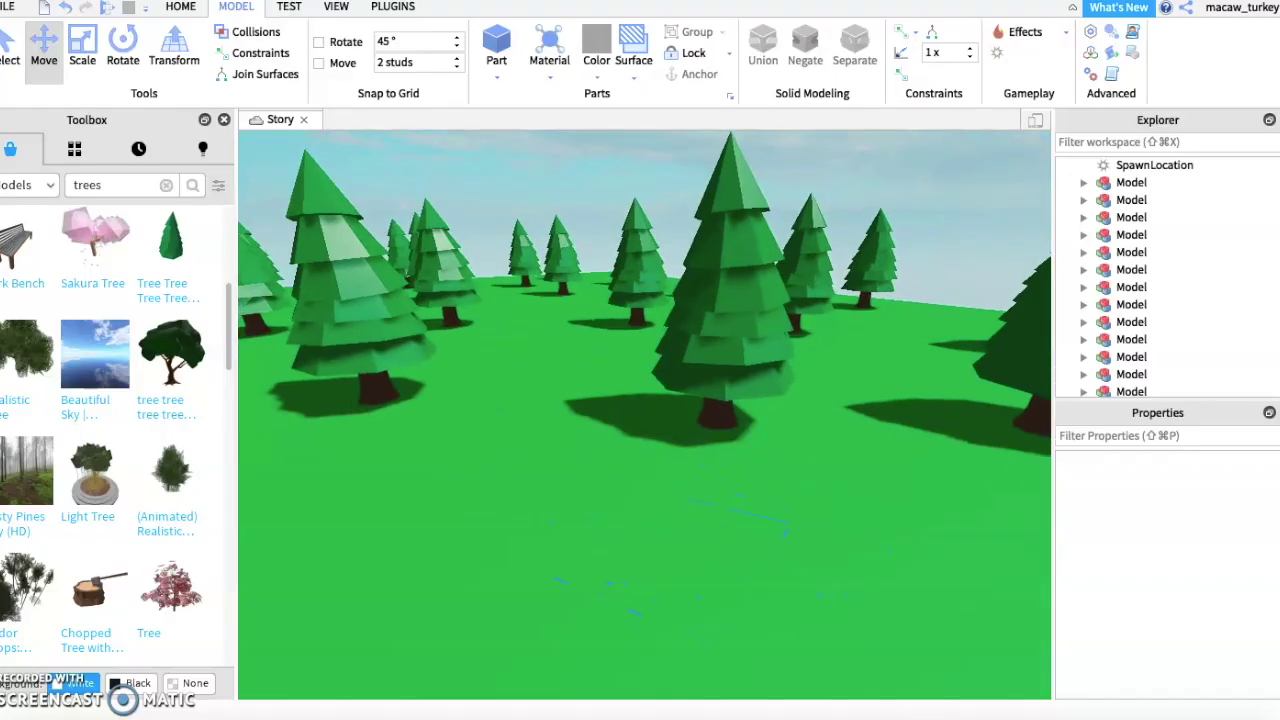
scroll(660, 560, up, 10)
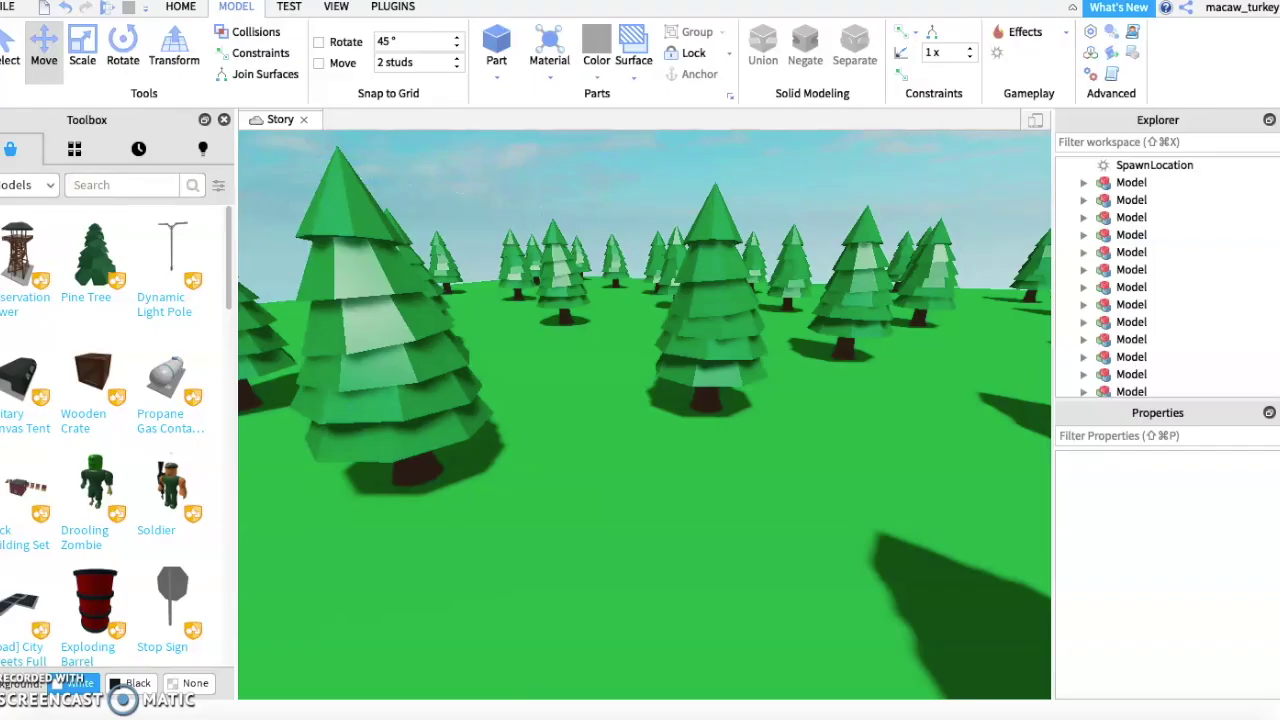
scroll(600, 330, up, 10)
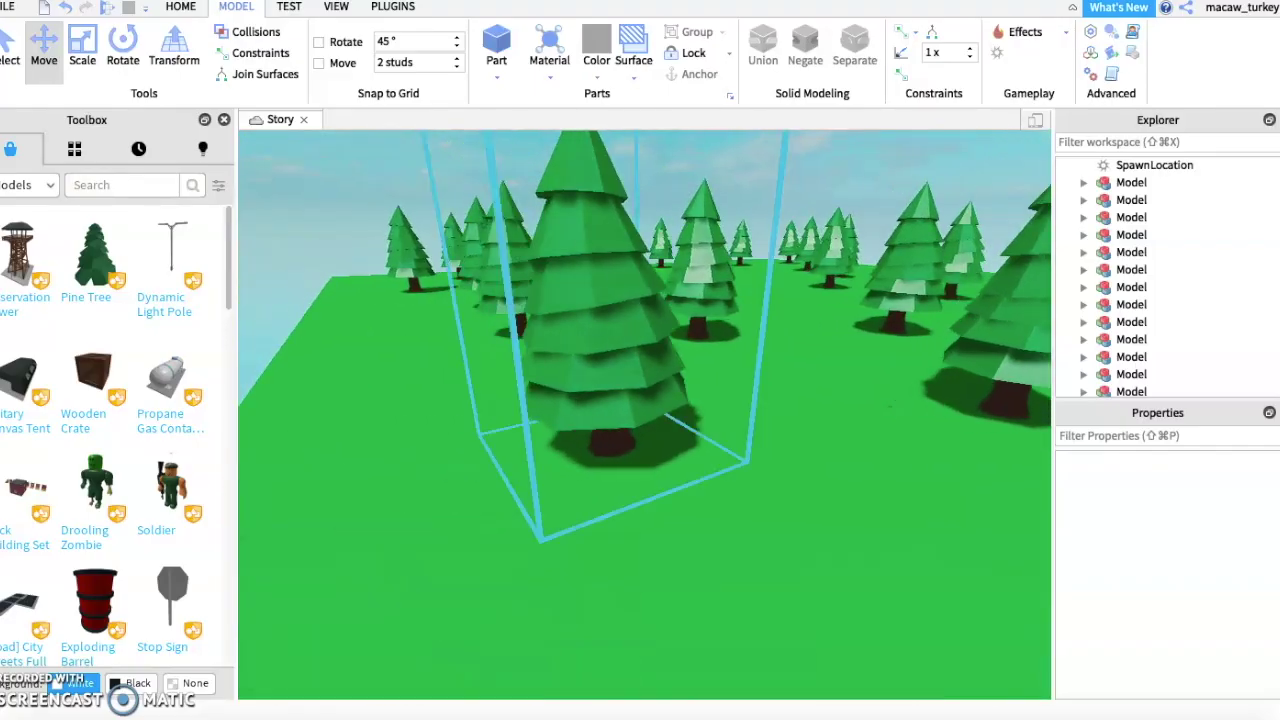
key(a)
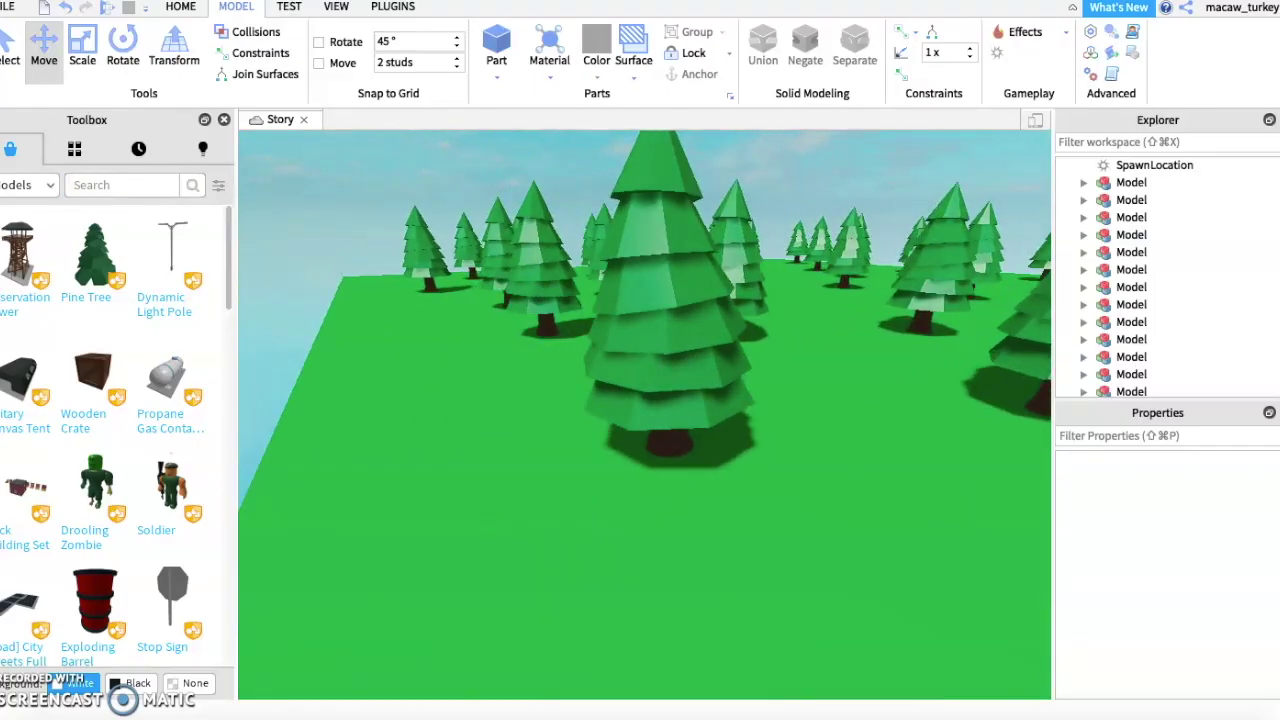
click(496, 50)
key(s)
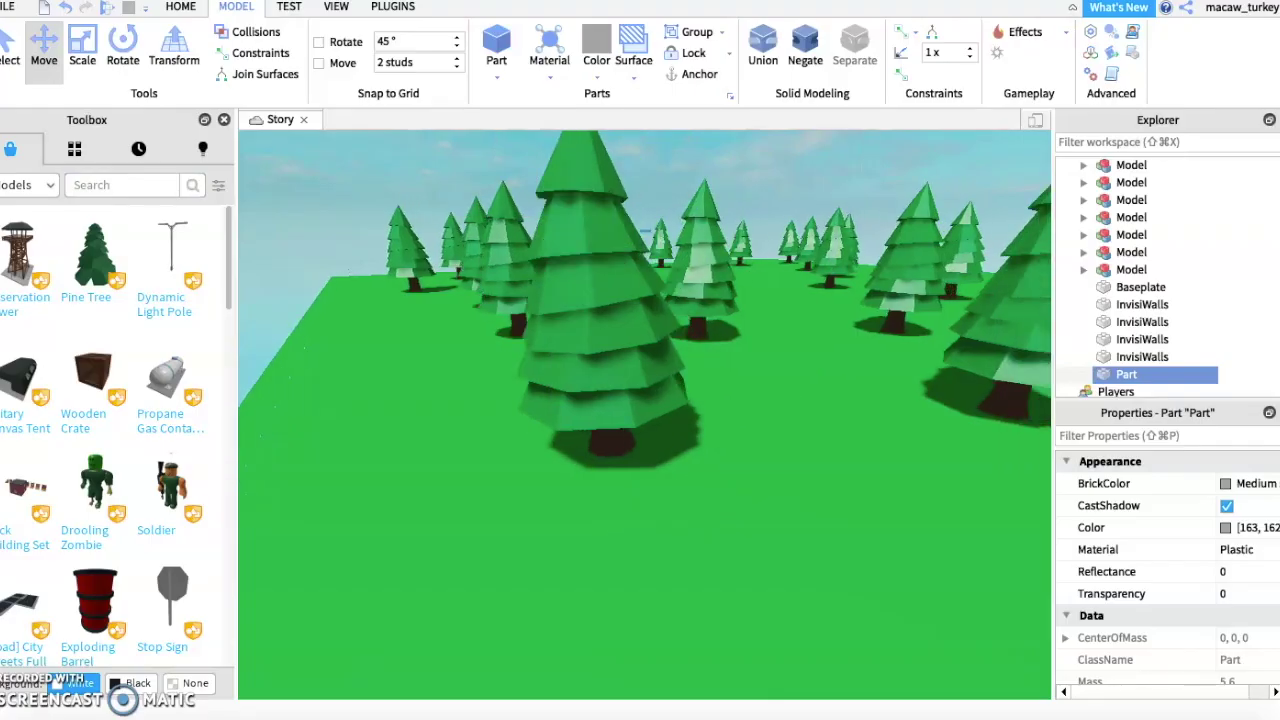
key(s)
key(e)
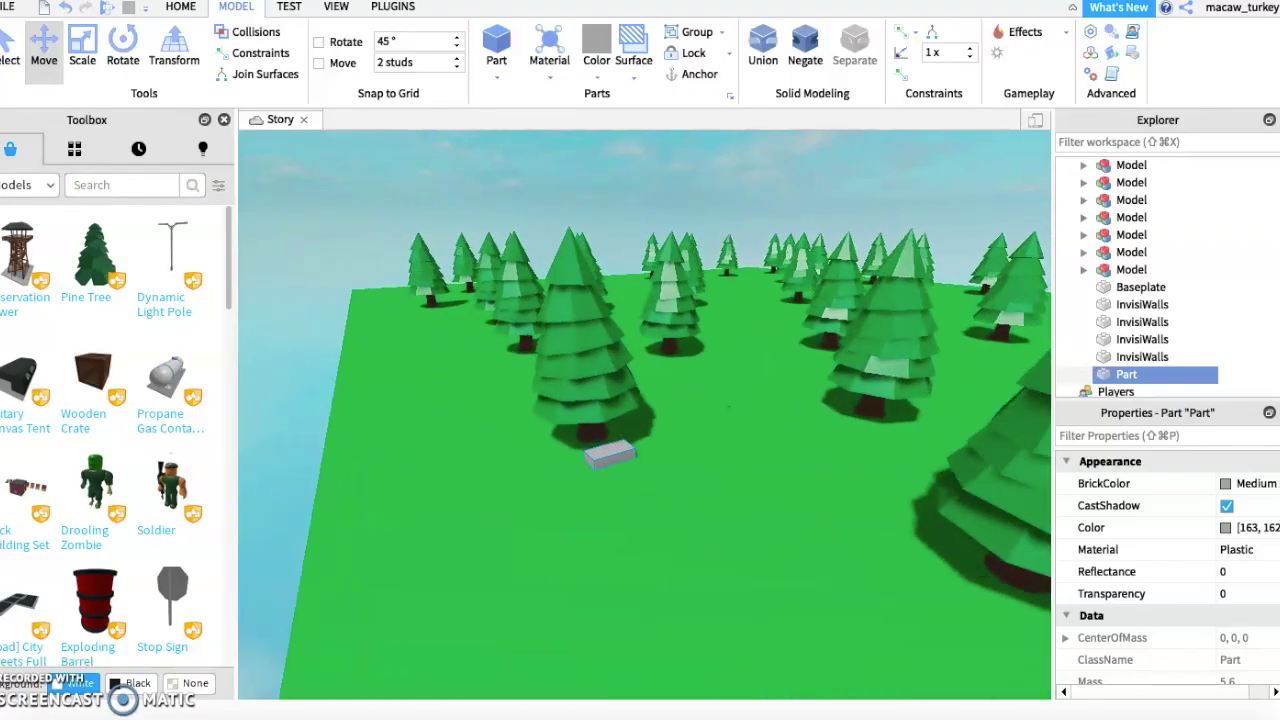
key(w)
key(d)
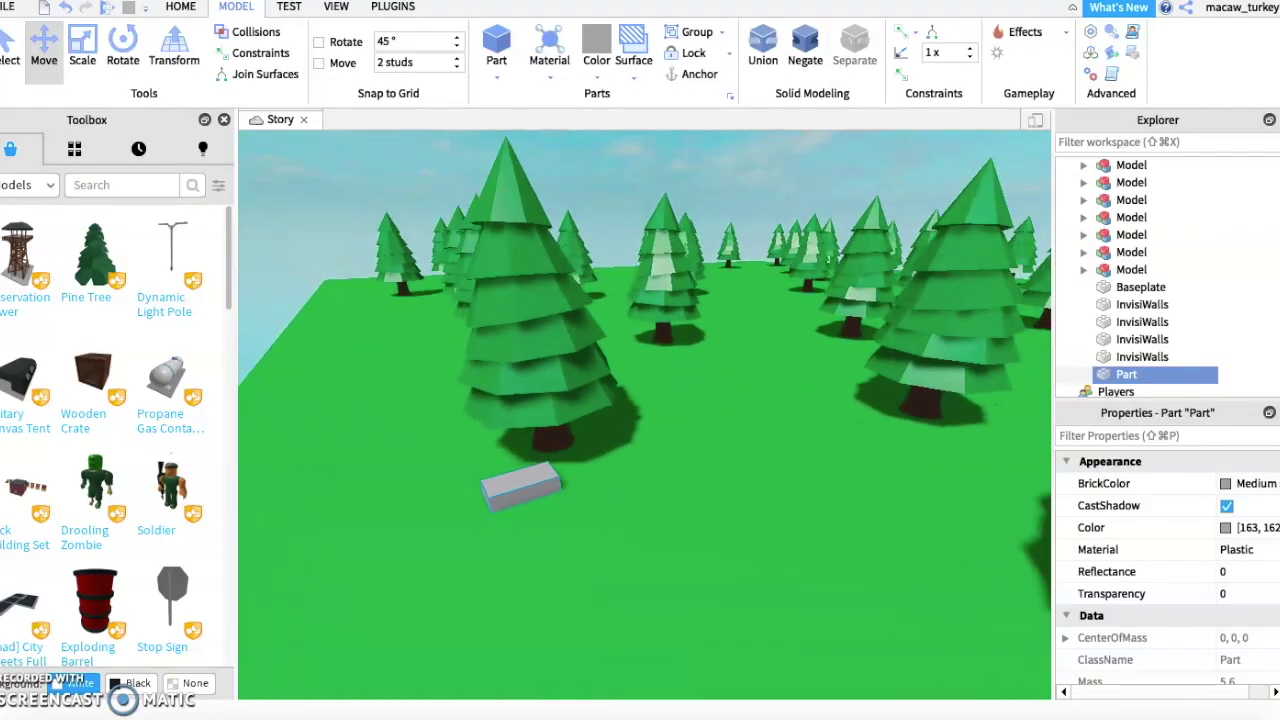
Scale the new part in length and width into a broad, flat slab
right_drag(625, 494, 590, 509)
key(super+3)
drag(616, 463, 875, 469)
drag(695, 512, 737, 636)
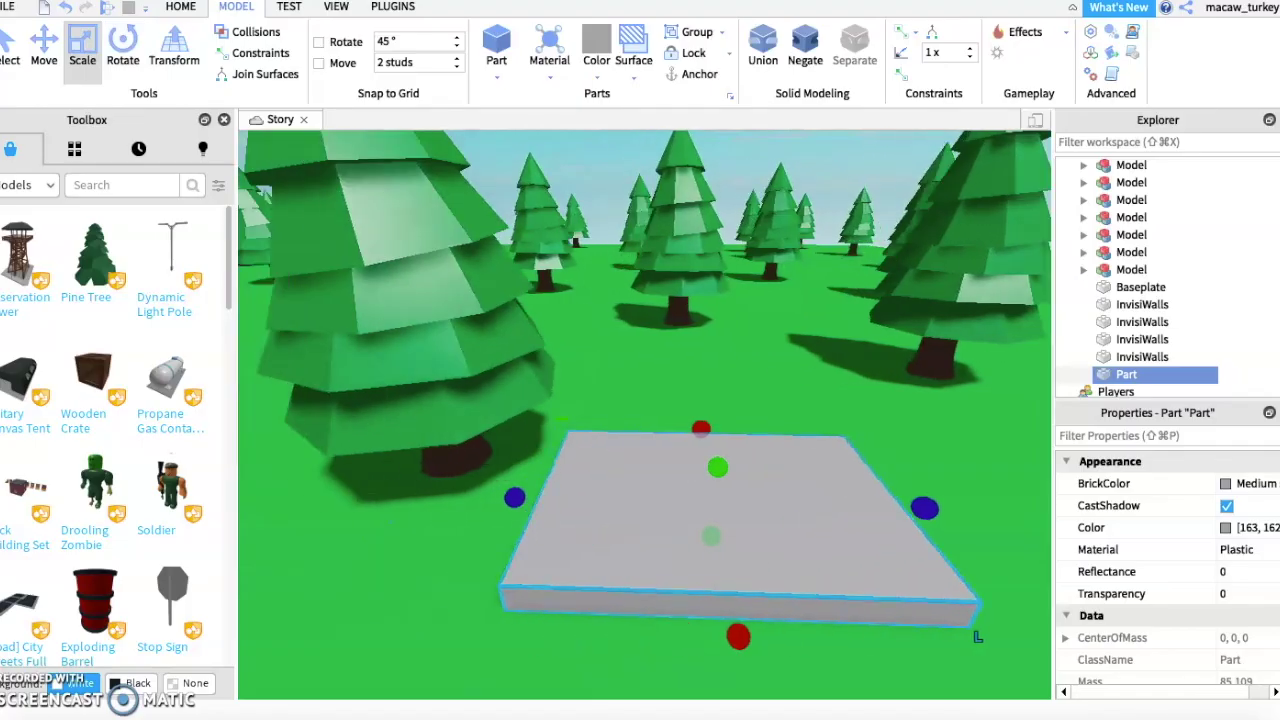
Raise the grey slab slightly above the grass and keep it selected
key(a)
key(super+2)
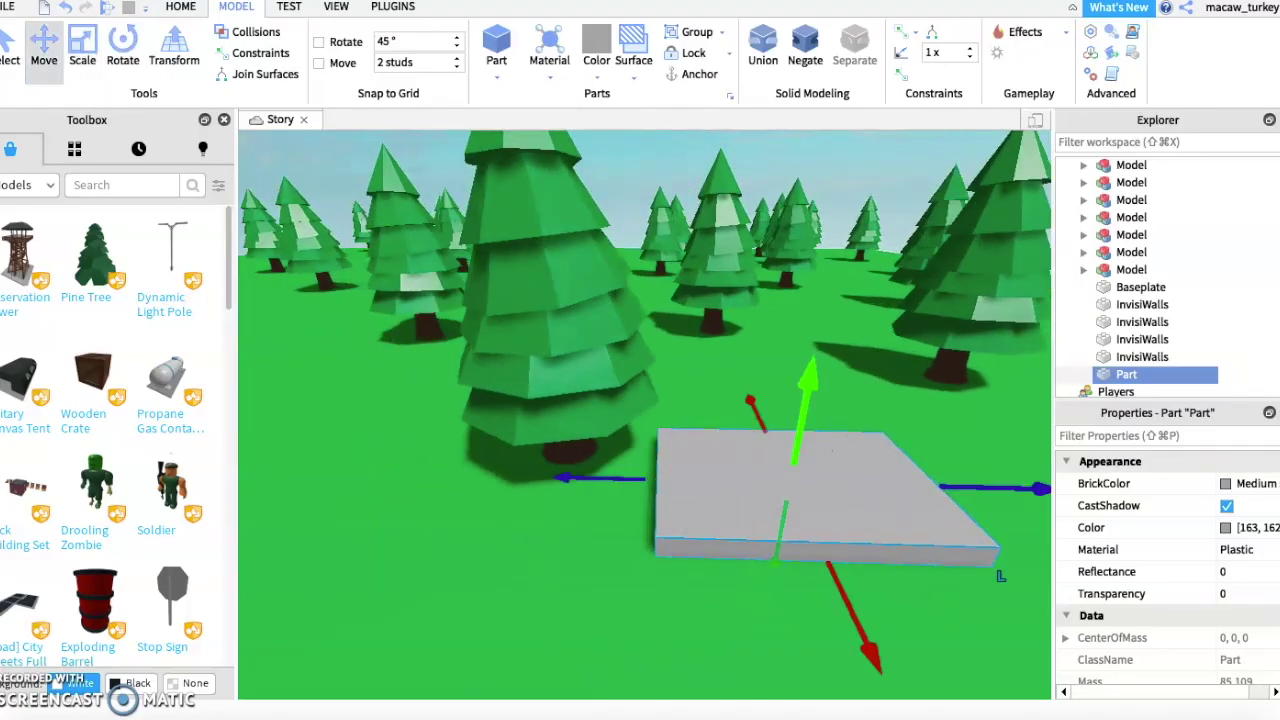
drag(1000, 575, 1027, 524)
click(818, 327)
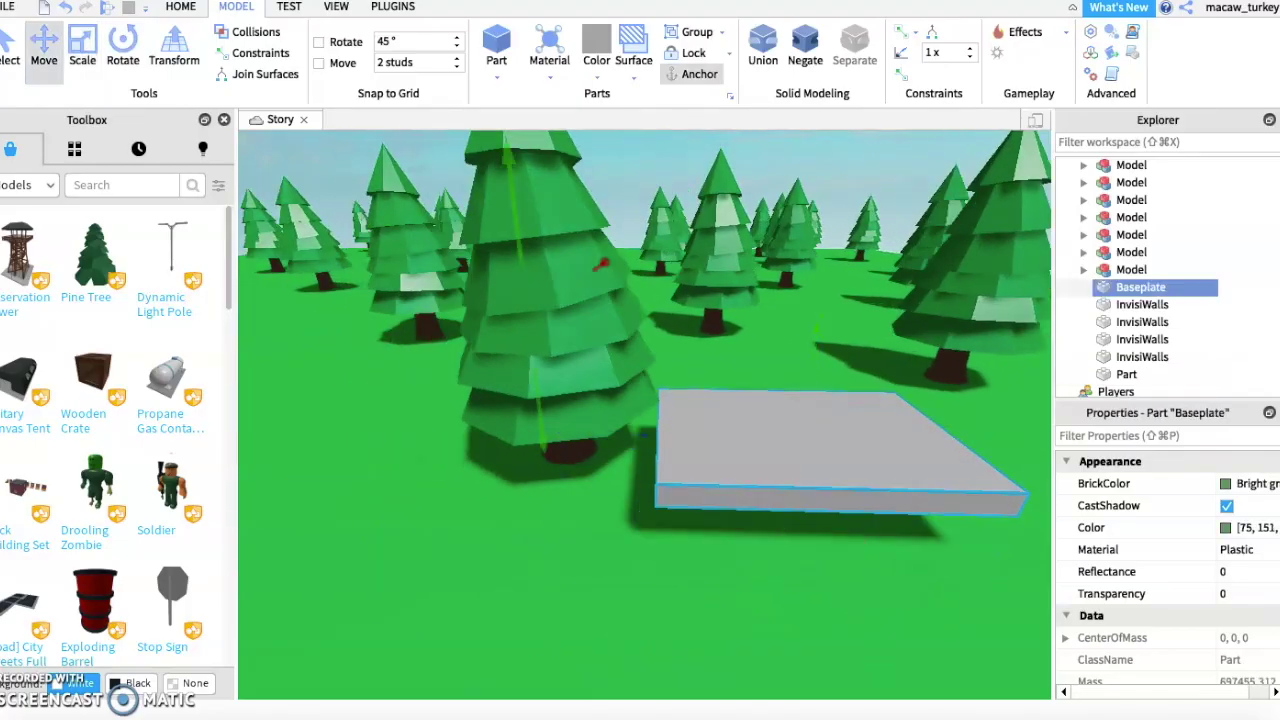
click(936, 478)
key(d)
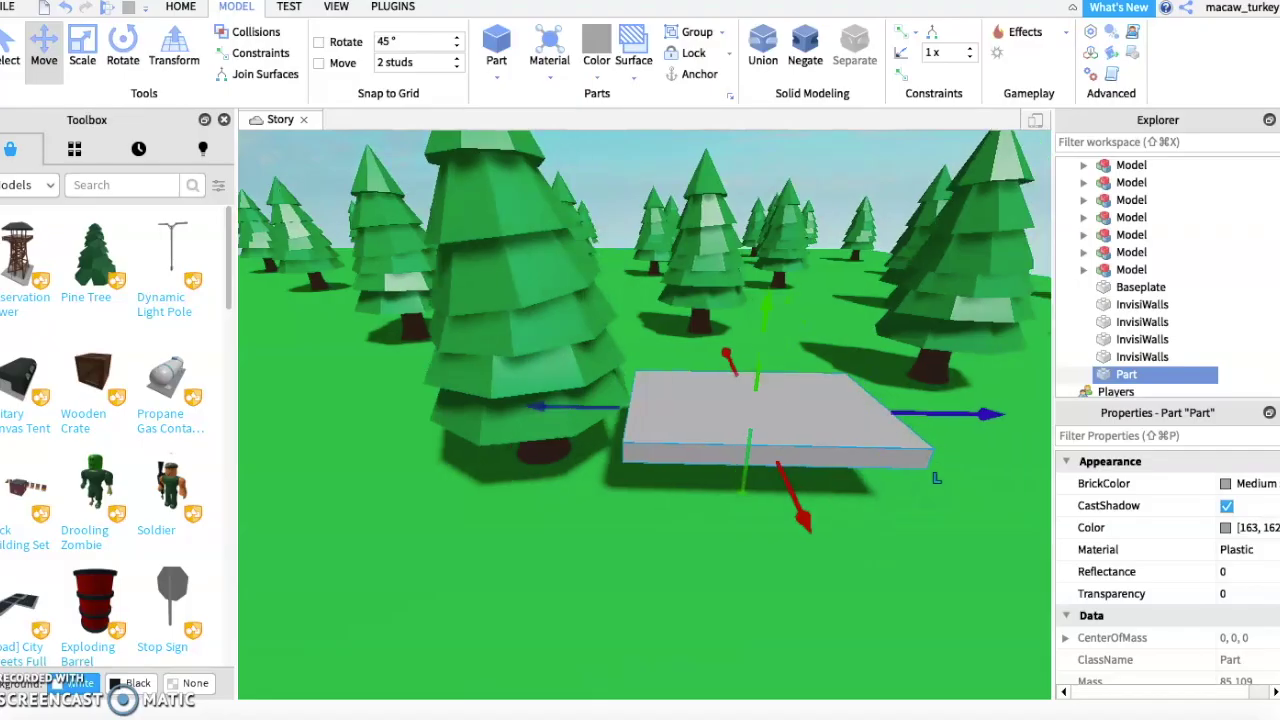
right_drag(936, 478, 900, 490)
scroll(900, 490, up, 3)
scroll(880, 500, down, 3)
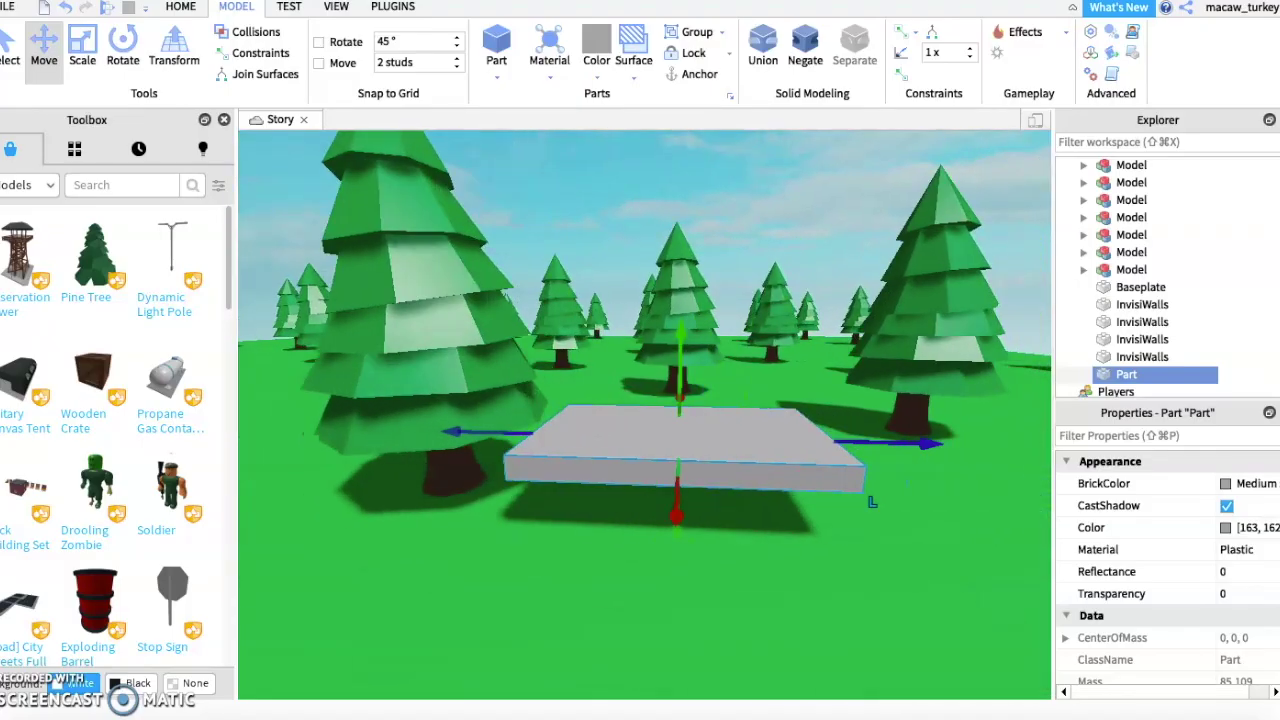
Insert a cylinder part on top of the grey slab and select it for scaling
click(496, 76)
click(522, 164)
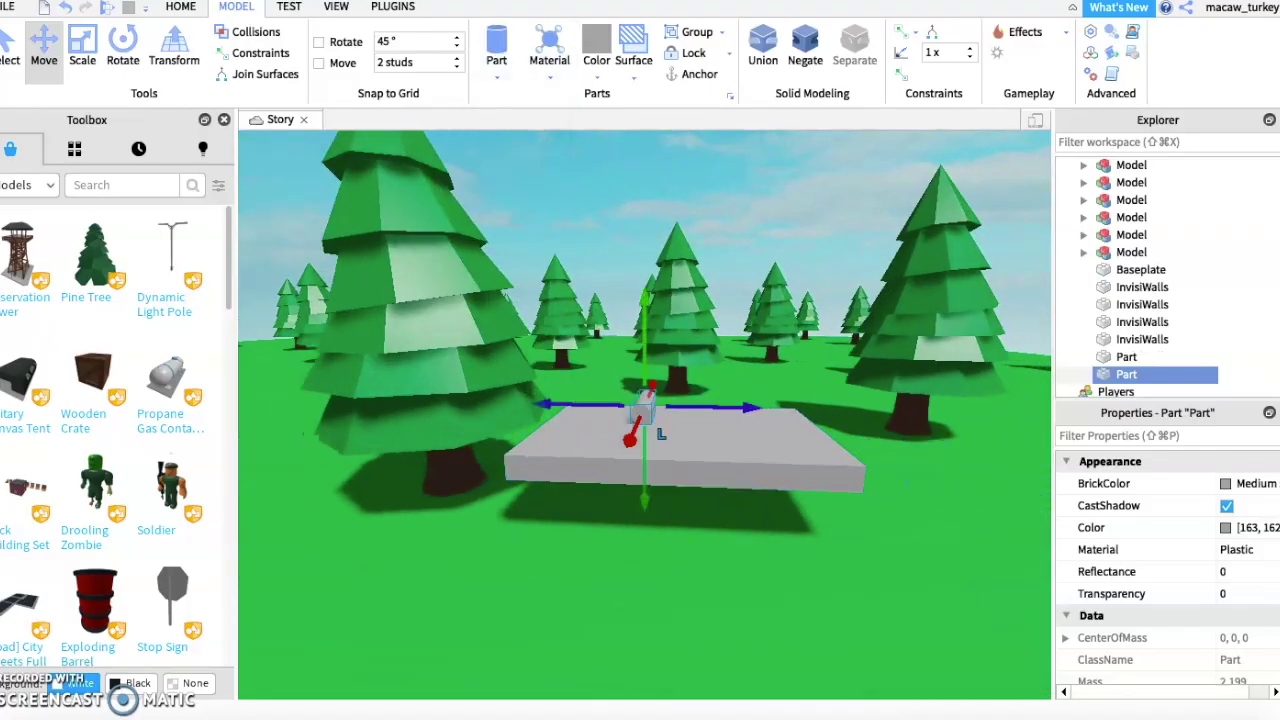
key(ctrl+4)
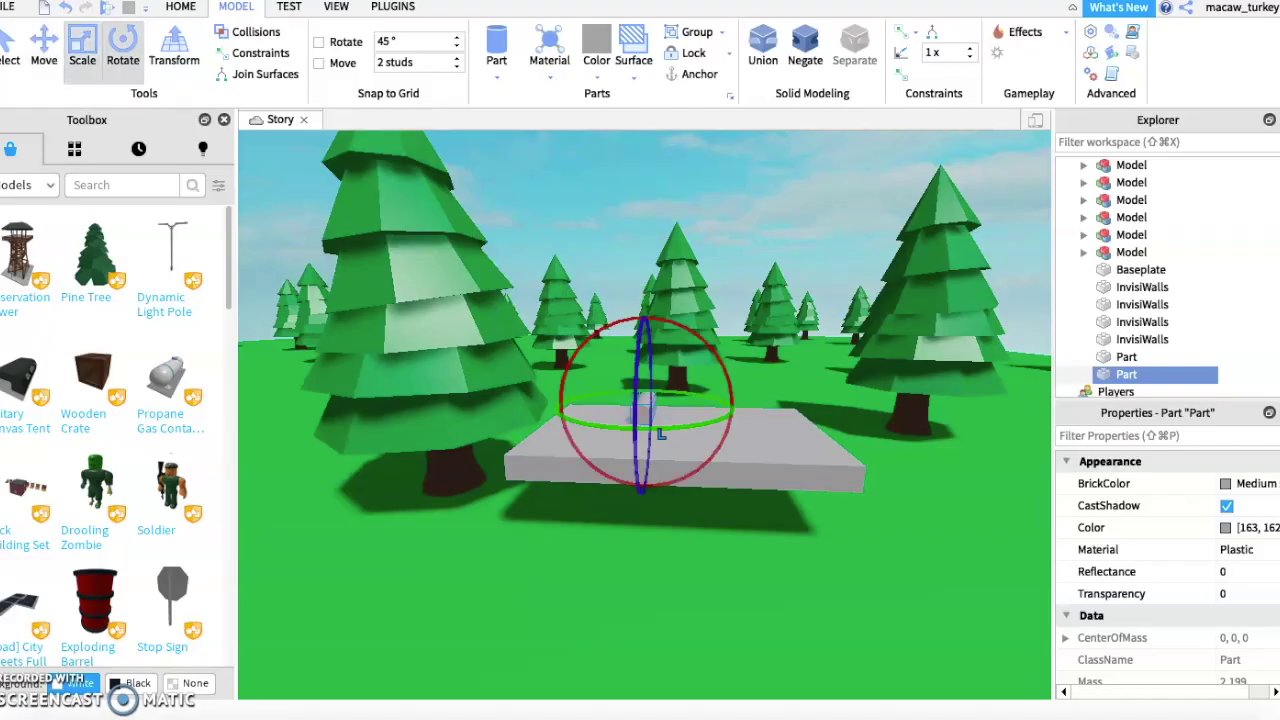
key(ctrl+3)
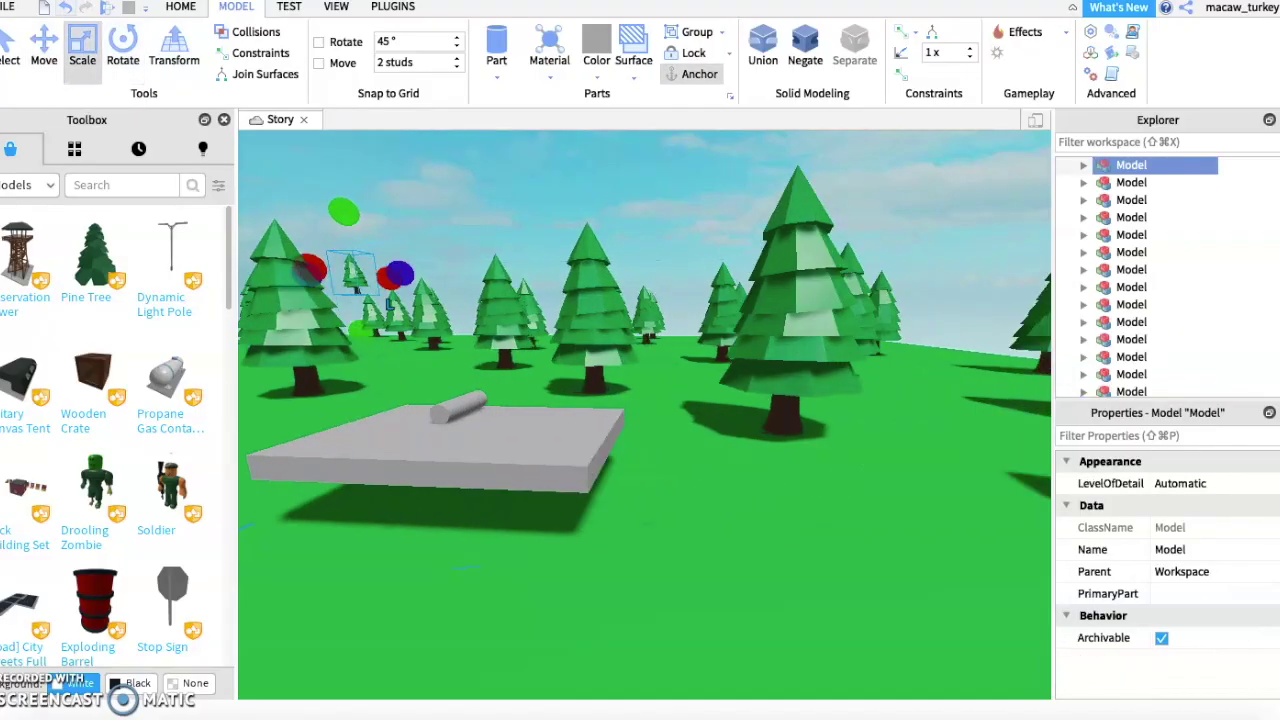
drag(388, 302, 456, 461)
click(458, 408)
key(f)
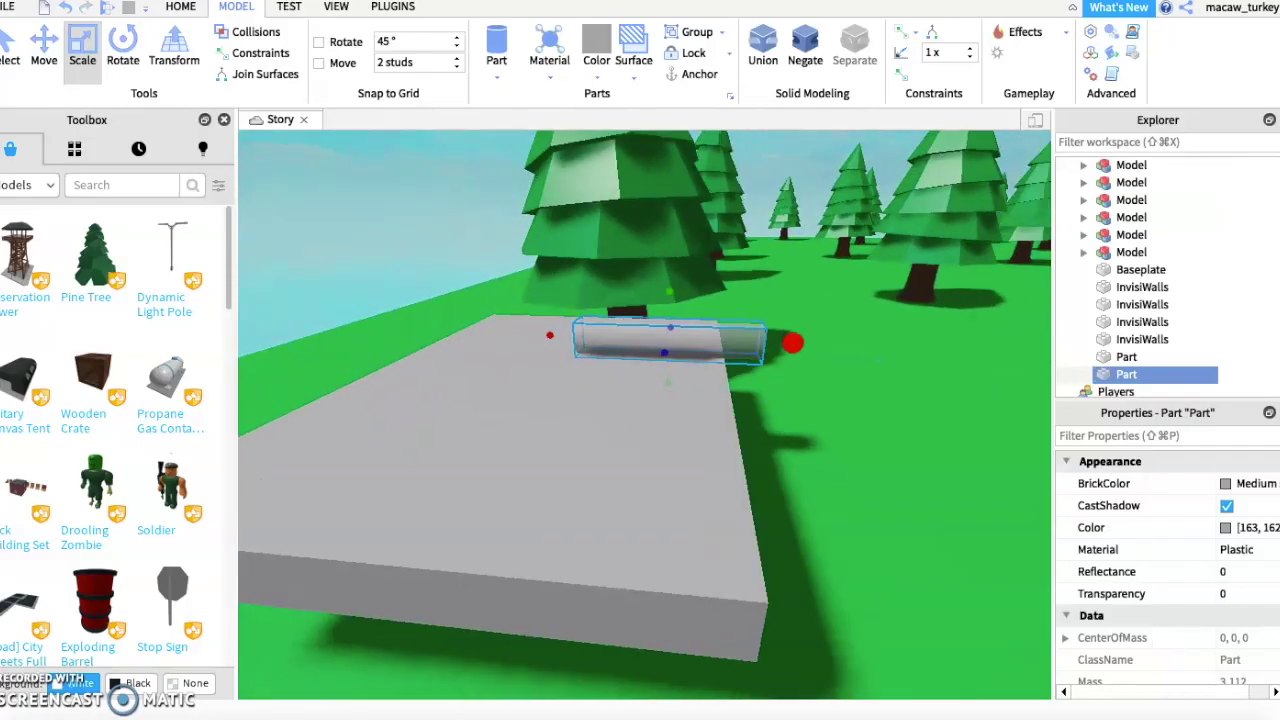
Shorten the cylinder along its axis and scale its bounding box wider across
drag(549, 335, 688, 340)
right_drag(720, 411, 720, 411)
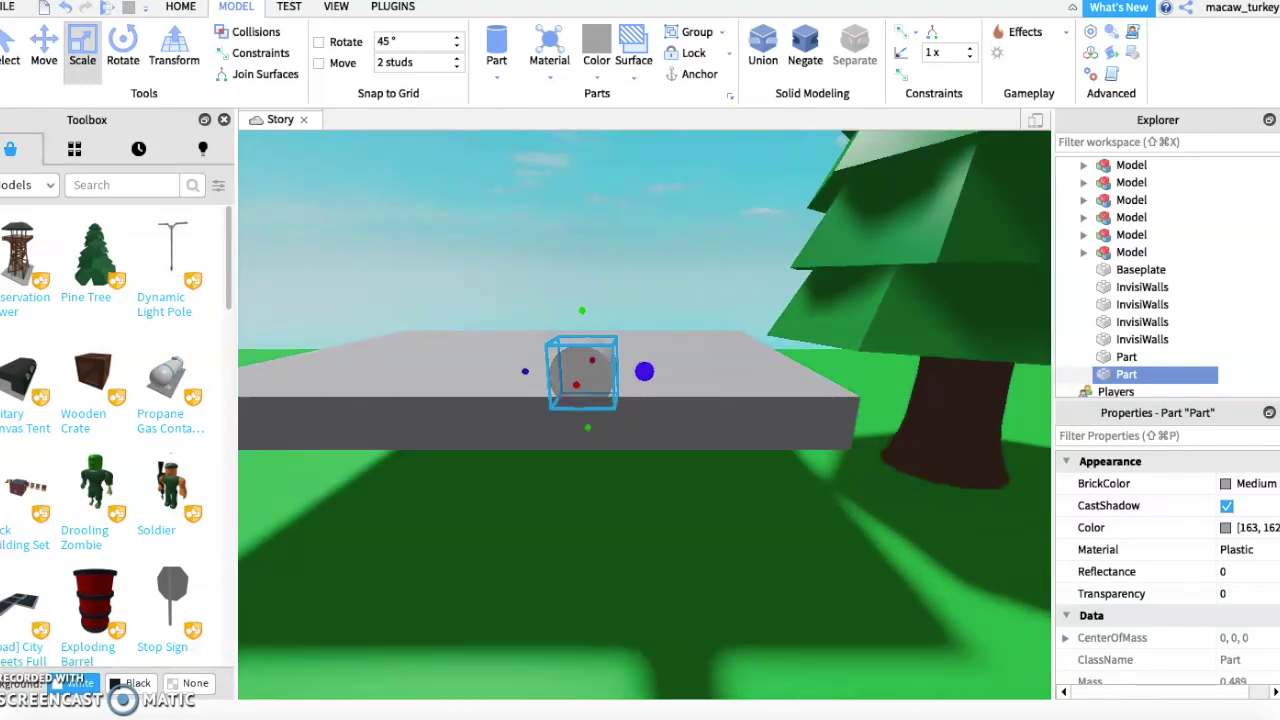
drag(644, 371, 769, 371)
drag(644, 428, 644, 491)
key(ctrl+2)
drag(790, 430, 840, 395)
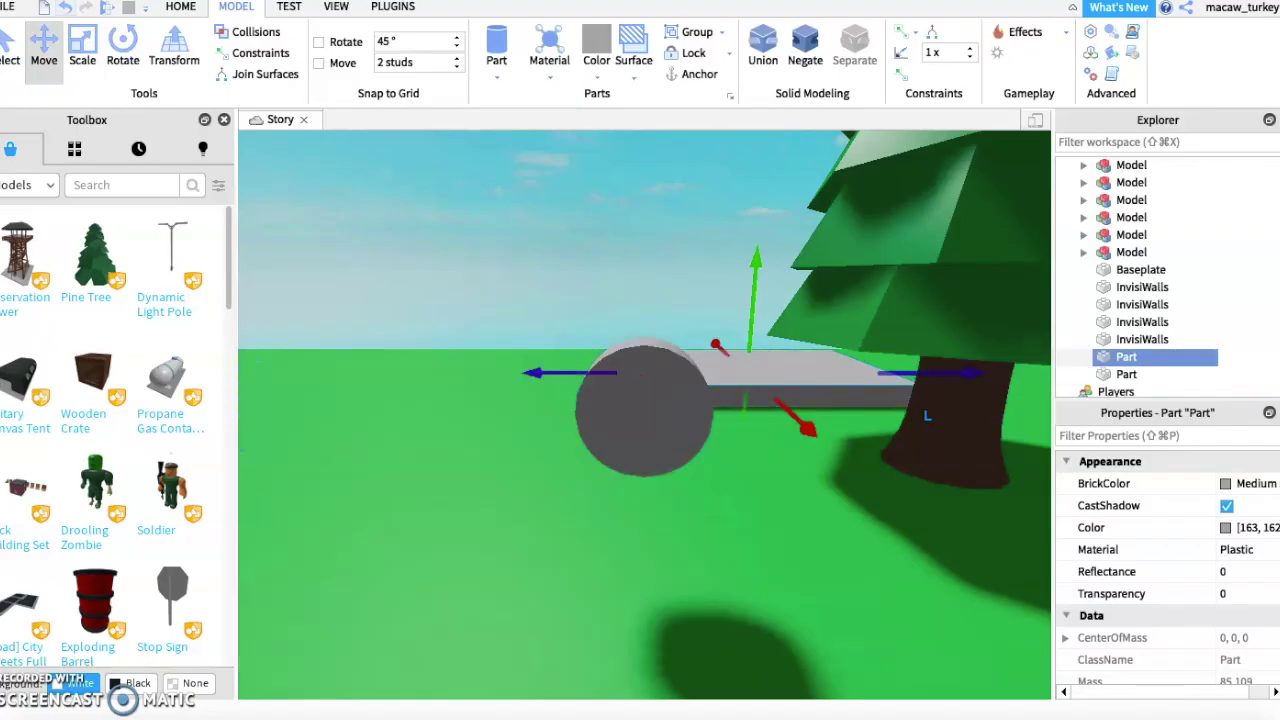
right_drag(927, 415, 927, 415)
click(738, 404)
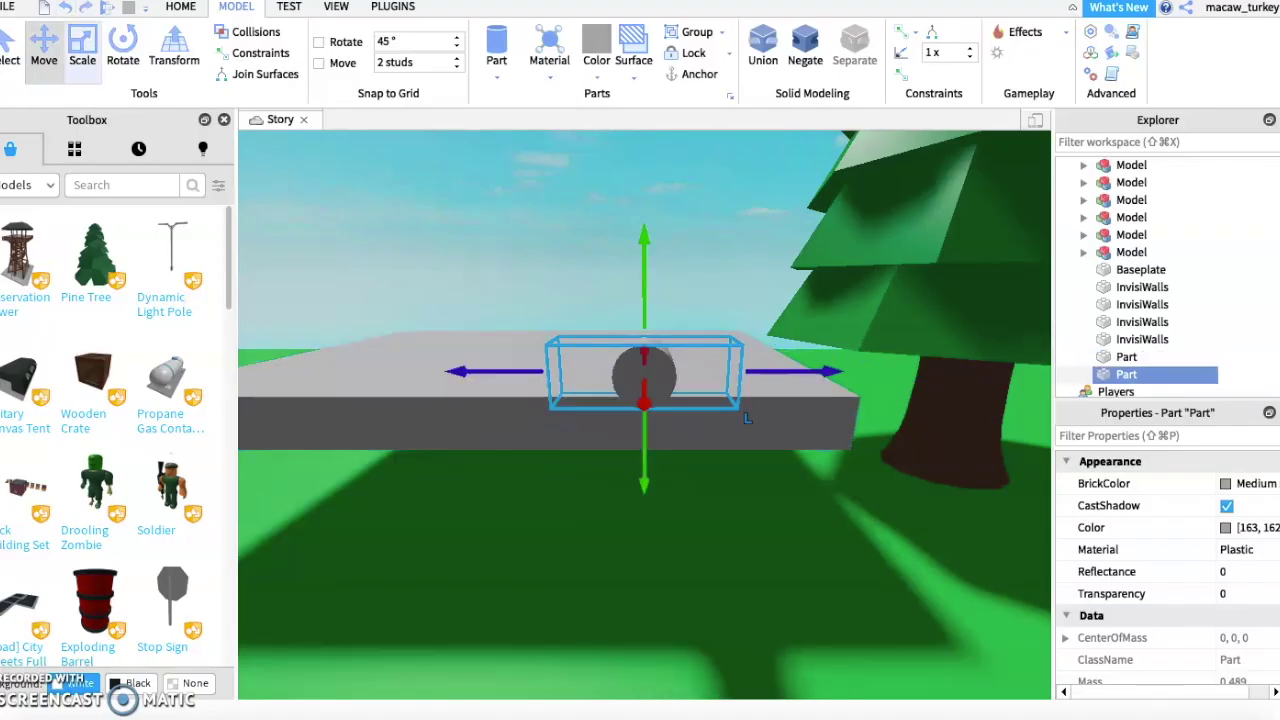
Scale the cylinder downward into a larger round wheel and thin the grey slab from below
drag(746, 418, 741, 486)
key(ctrl+3)
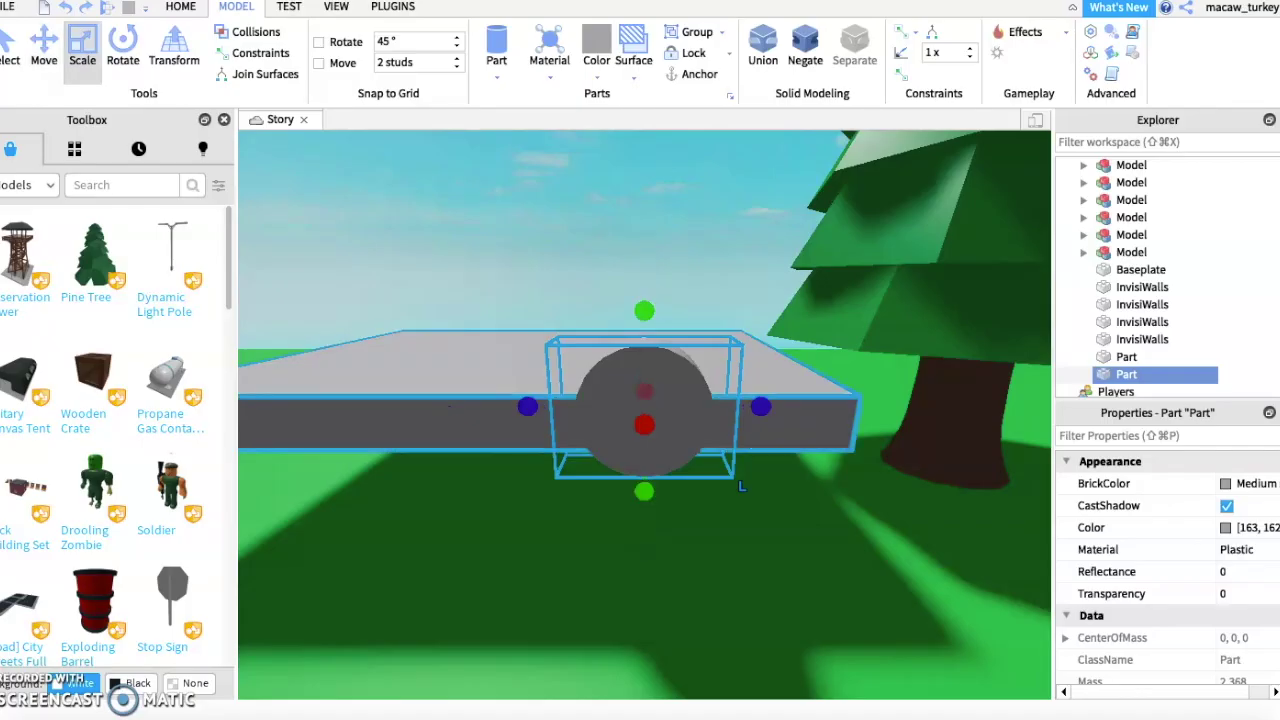
click(449, 406)
drag(471, 431, 471, 419)
Move the wheel along the slab so it sits near the corner beside the pine tree
click(740, 482)
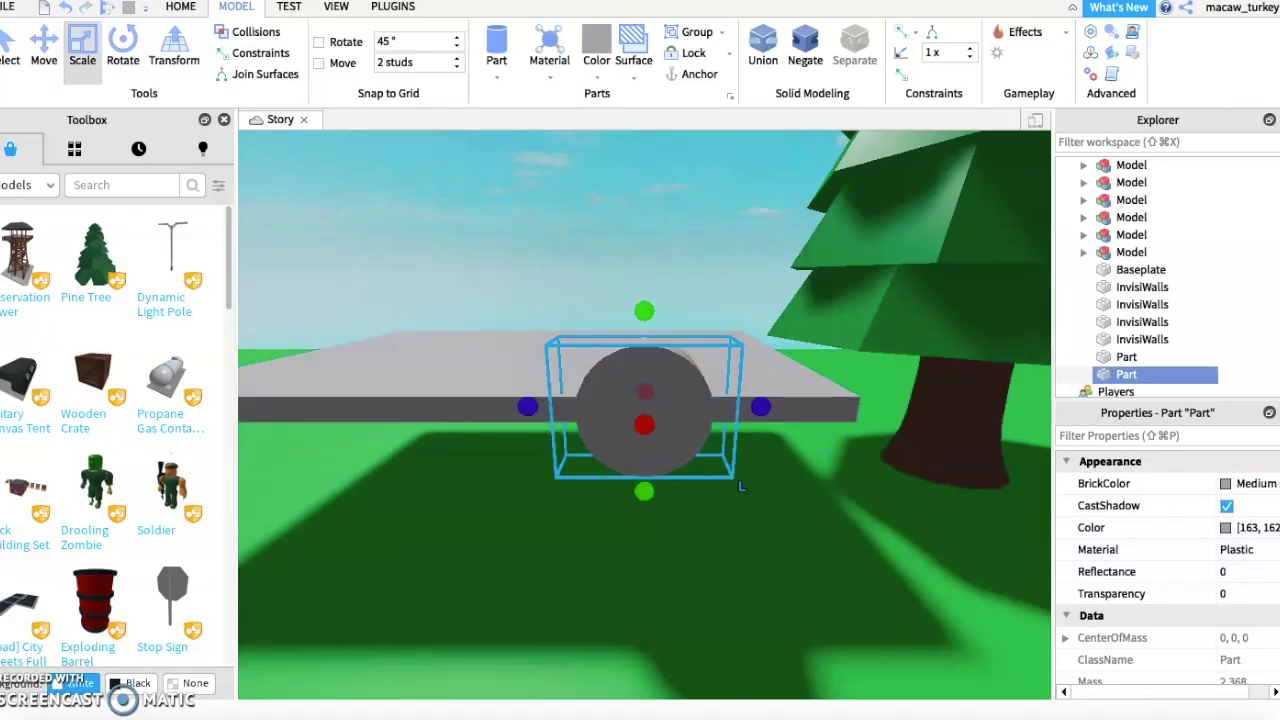
key(ctrl+2)
drag(740, 485, 843, 486)
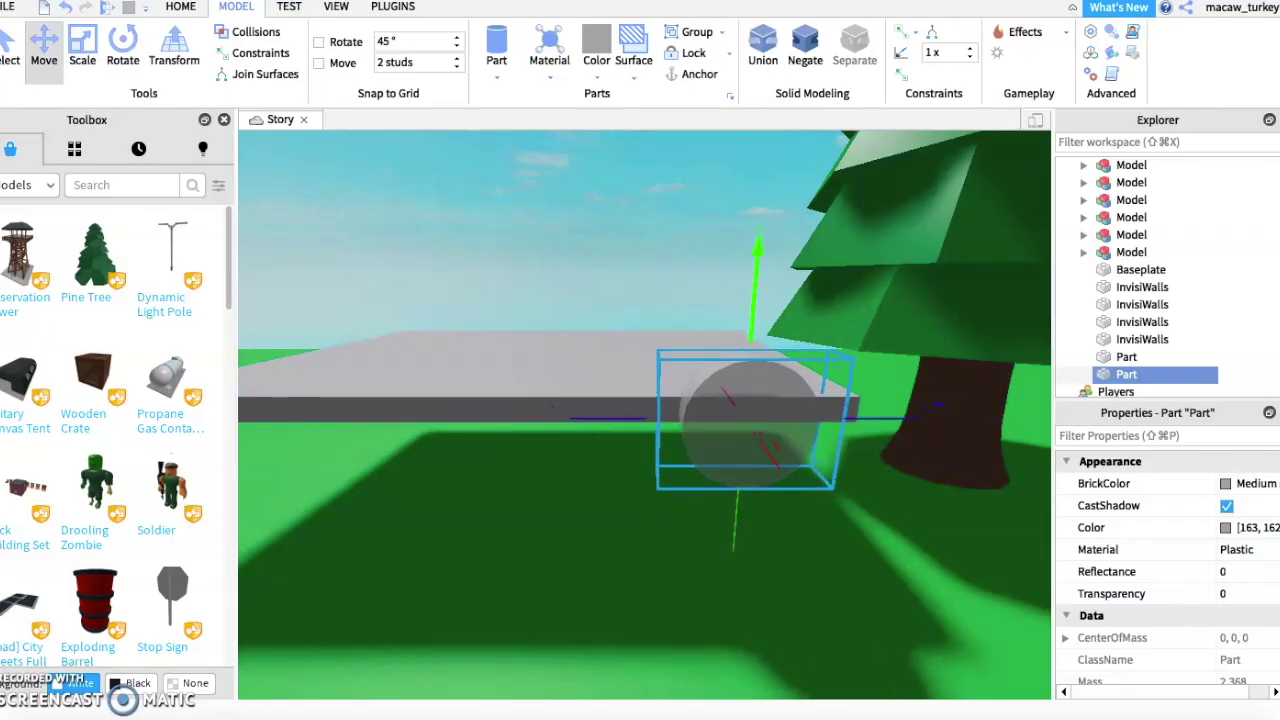
right_drag(843, 486, 716, 457)
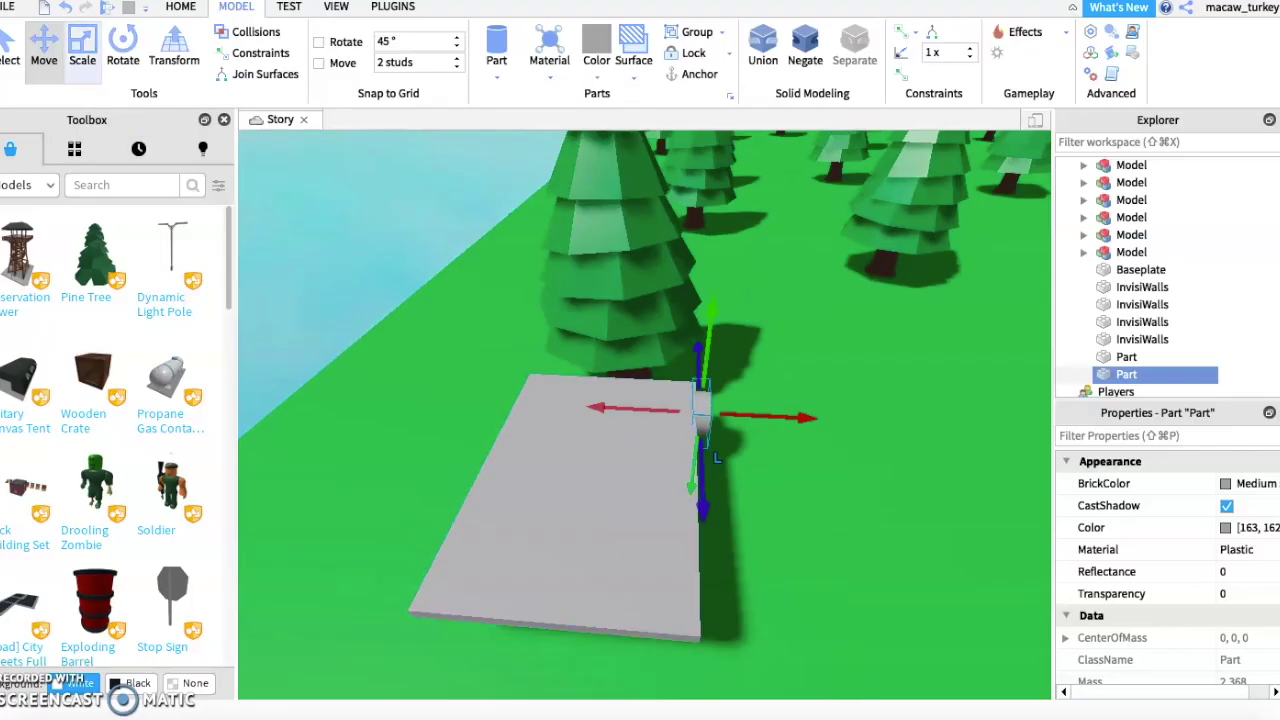
Scale the grey slab down in width and length into a smaller car base
key(ctrl+3)
click(530, 480)
drag(457, 461, 521, 465)
drag(590, 667, 599, 612)
Duplicate the wheel and move the copy along the same side to the other end of the slab
click(702, 408)
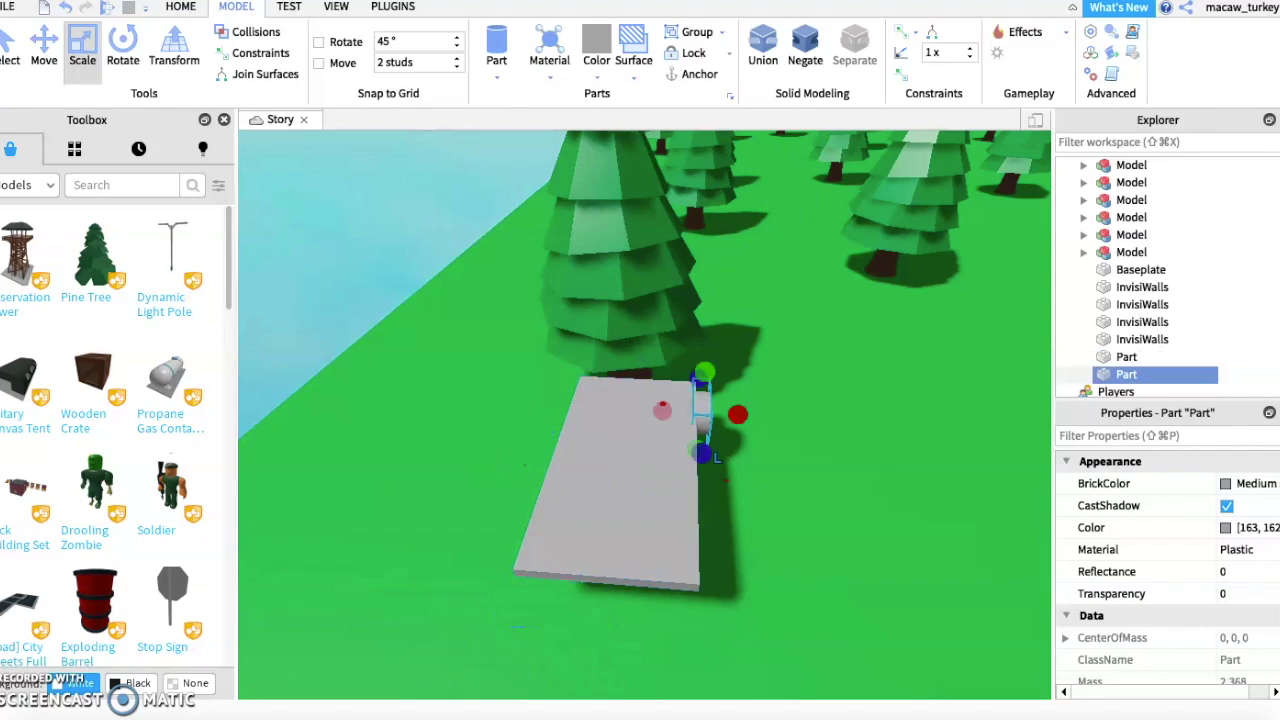
right_click(698, 410)
click(755, 74)
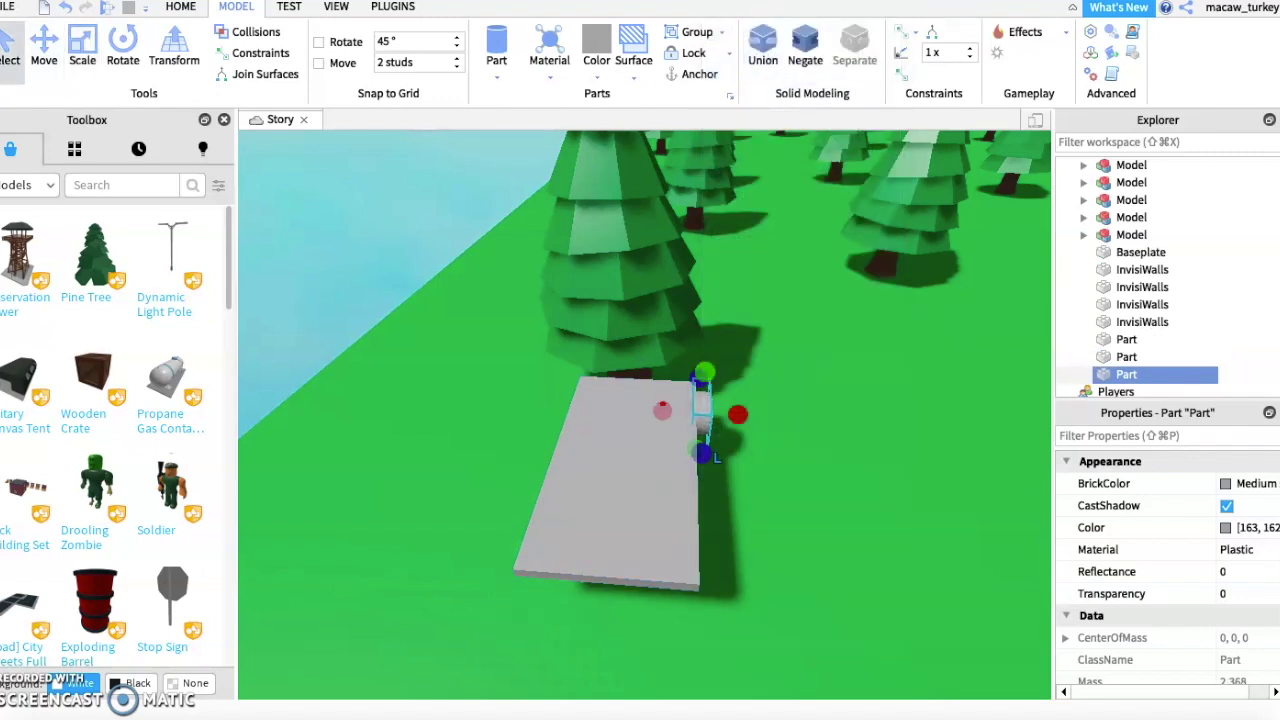
key(super+2)
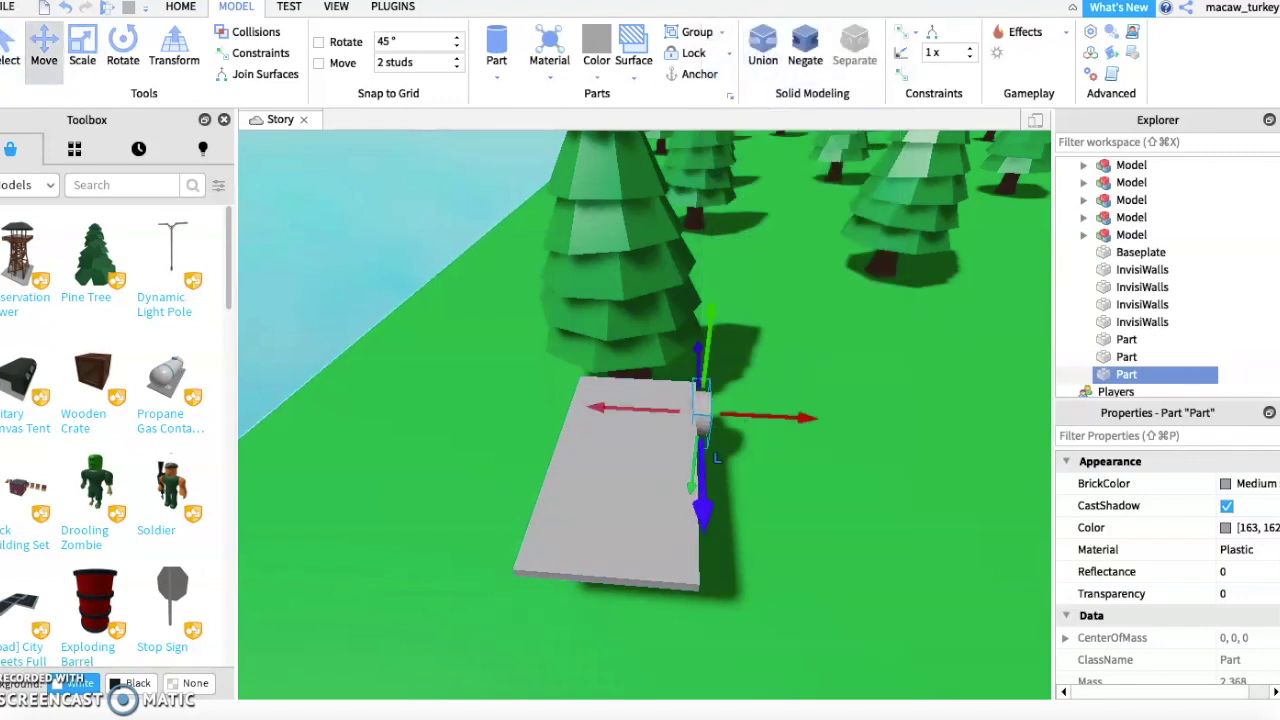
drag(716, 458, 716, 558)
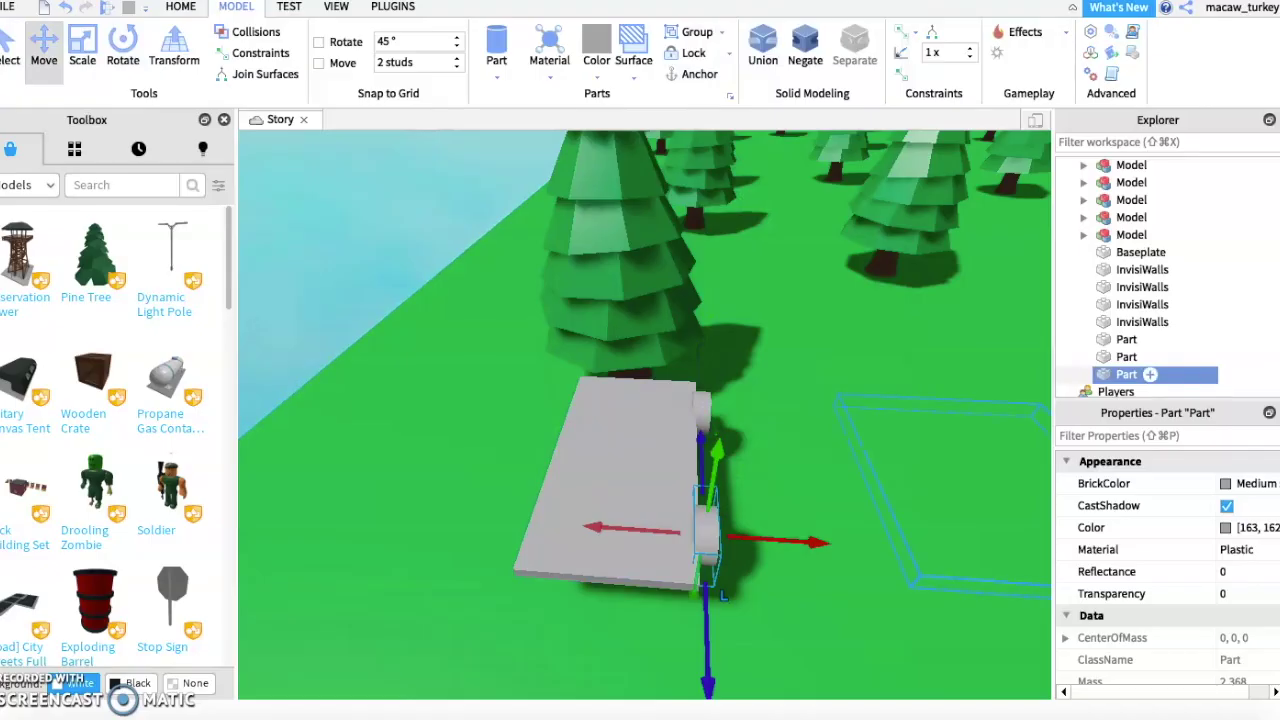
Duplicate the two wheels and place the copied pair on the opposite long side of the slab
shift+click(1126, 356)
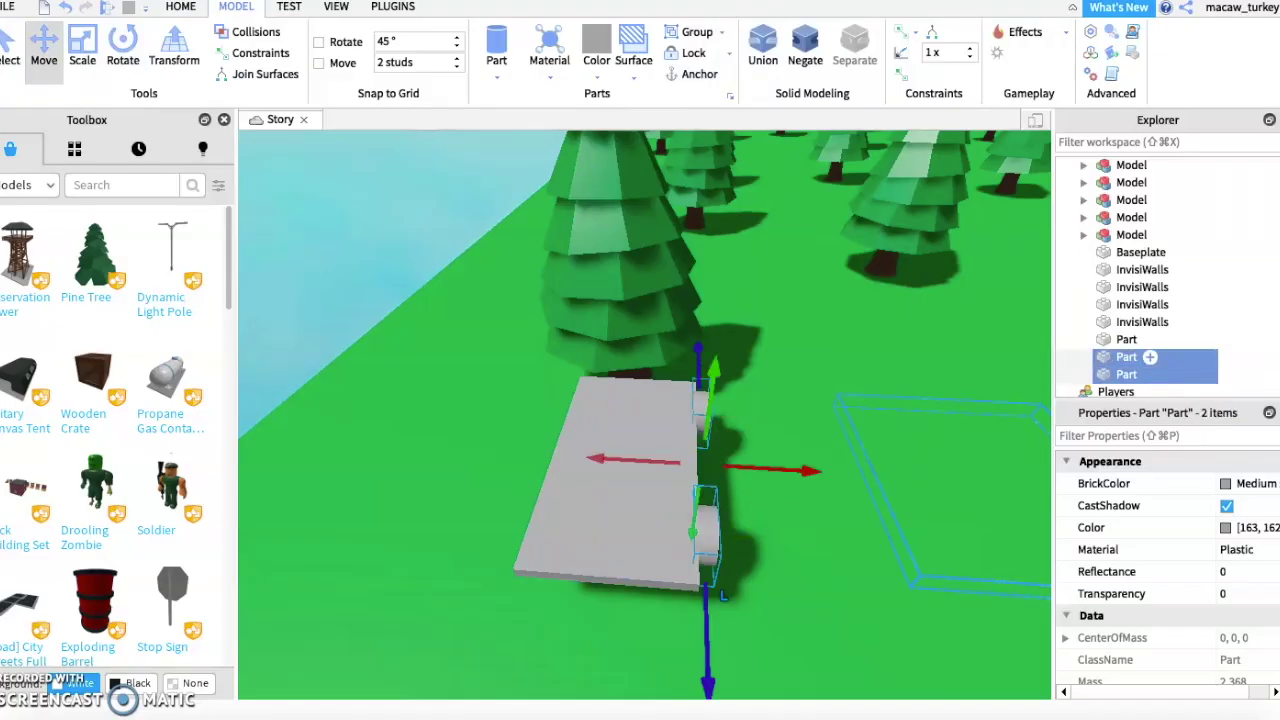
click(1140, 217)
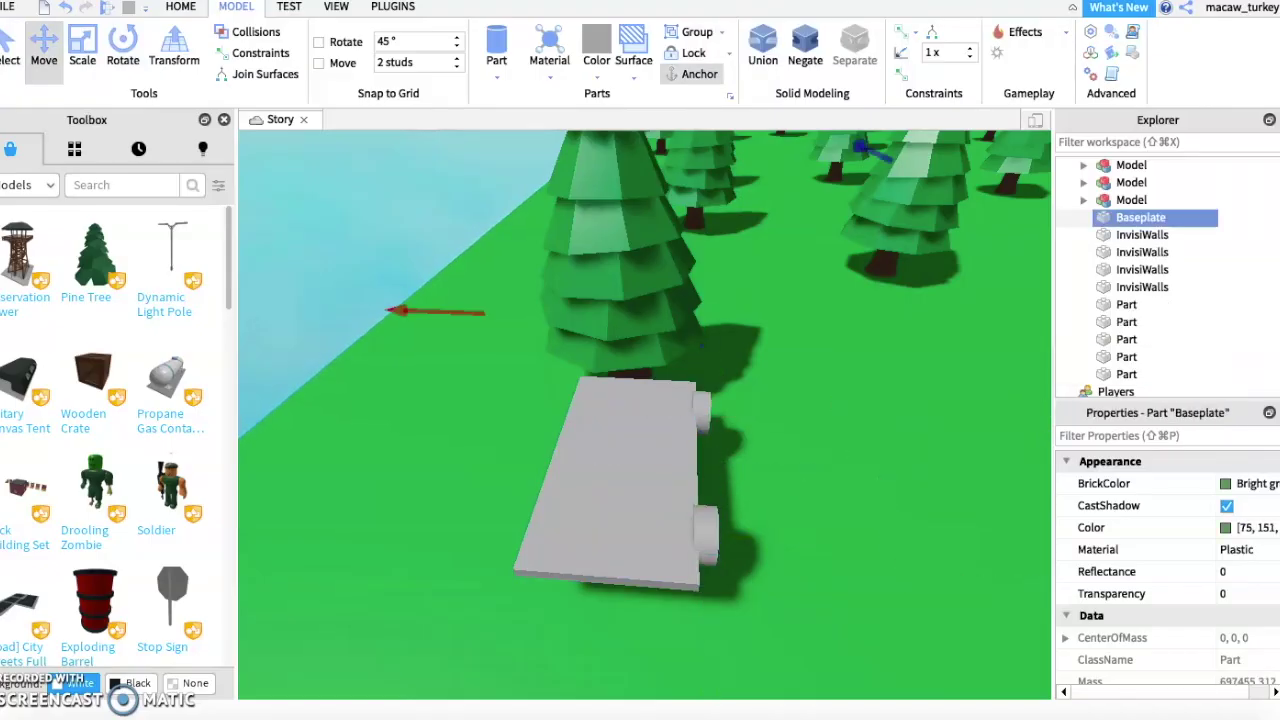
click(1126, 356)
shift+click(1150, 374)
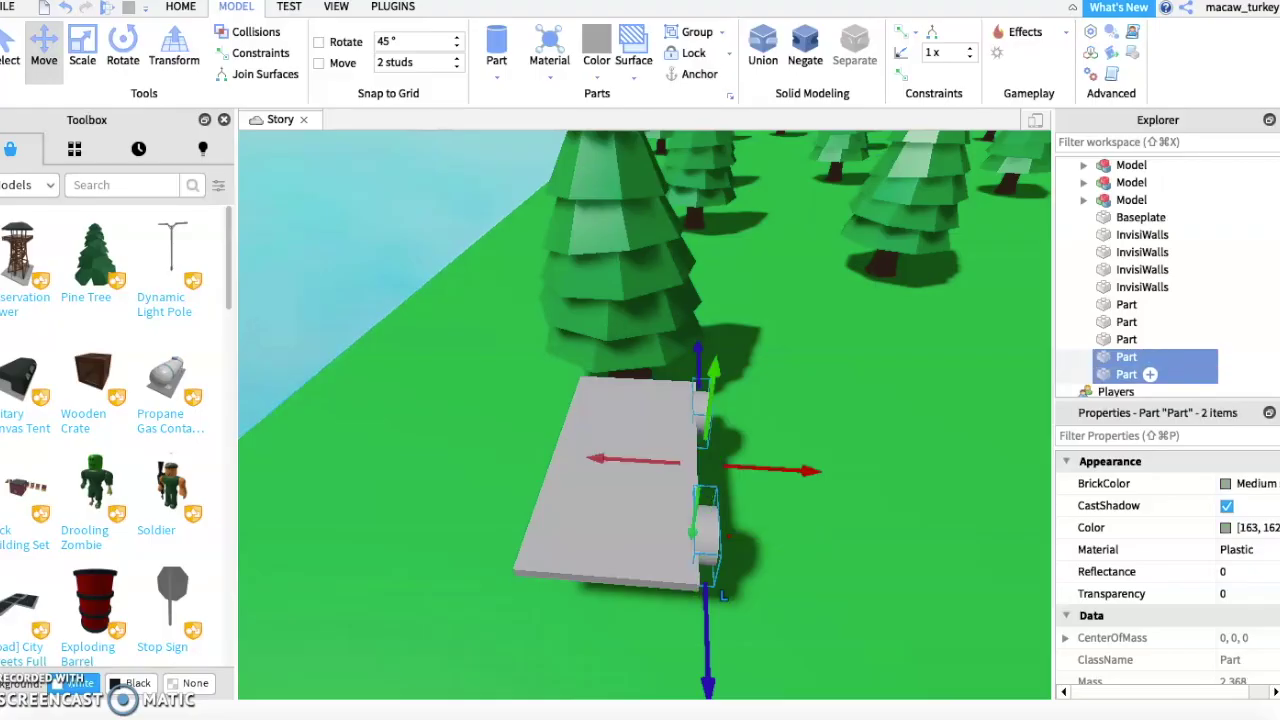
right_drag(645, 414, 565, 414)
right_drag(645, 414, 500, 418)
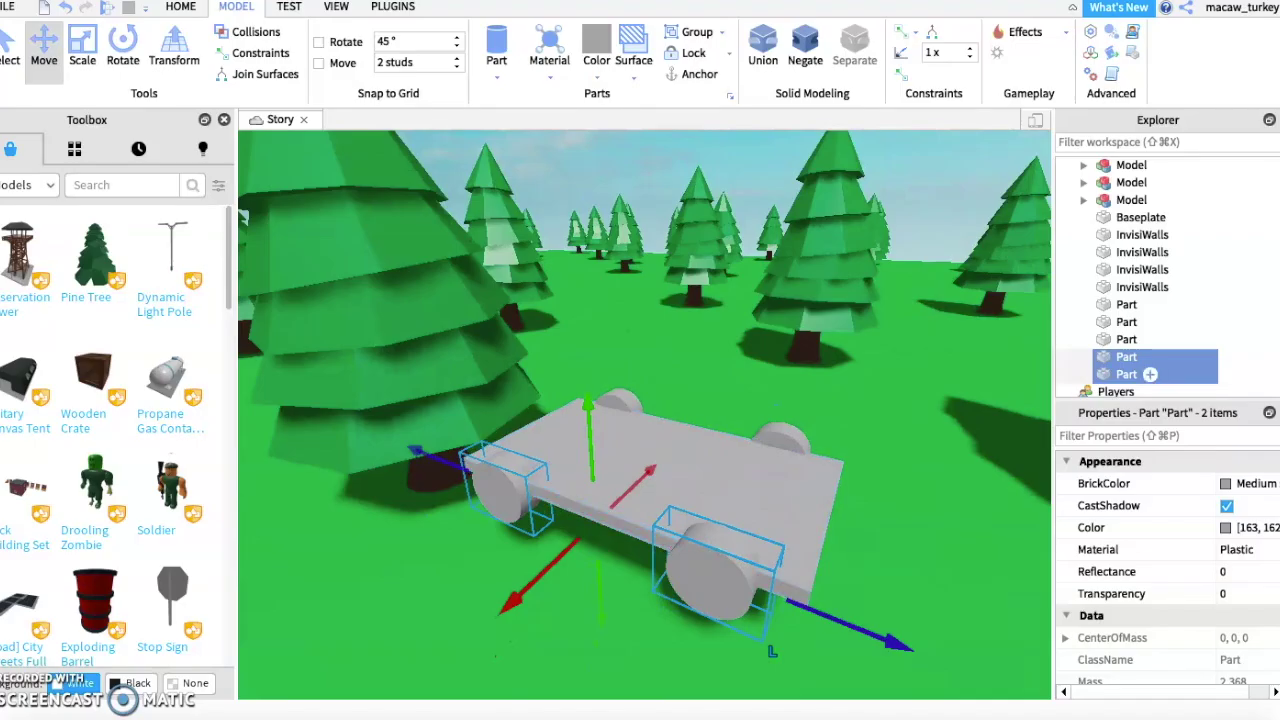
Group the slab and its four wheels into one model and name it CarCrash
click(1126, 304)
shift+click(1150, 374)
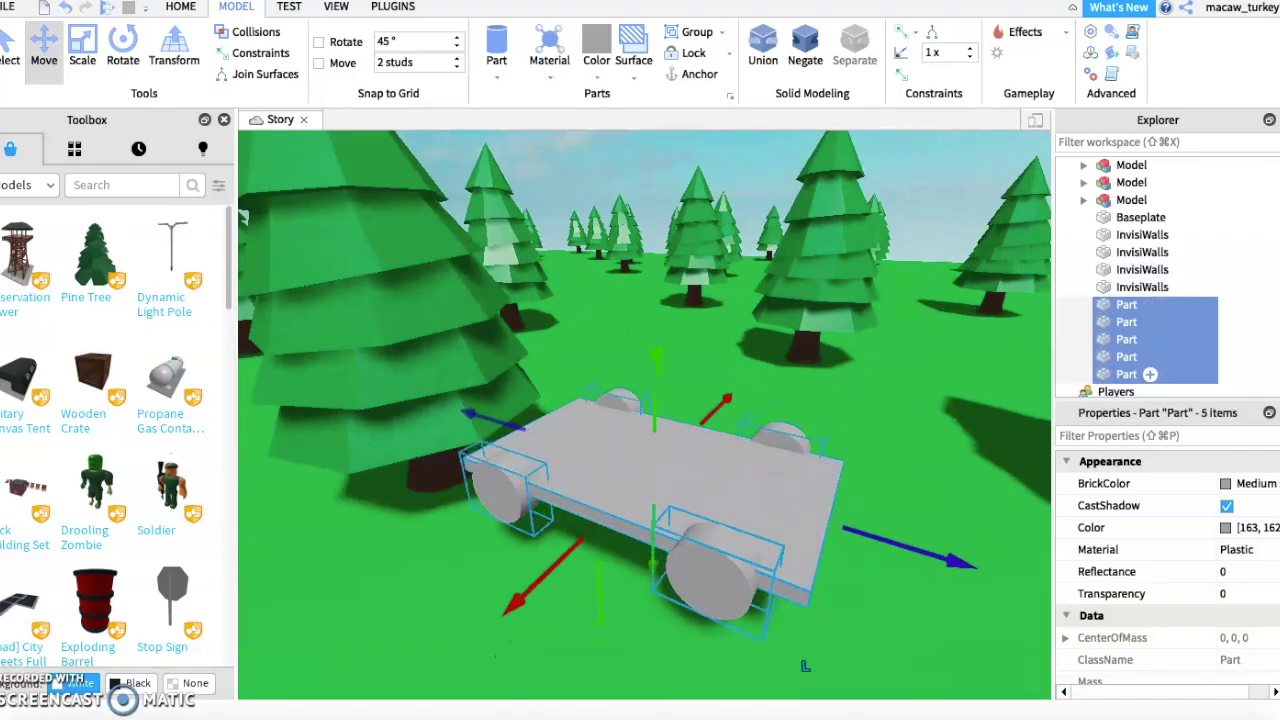
key(super+g)
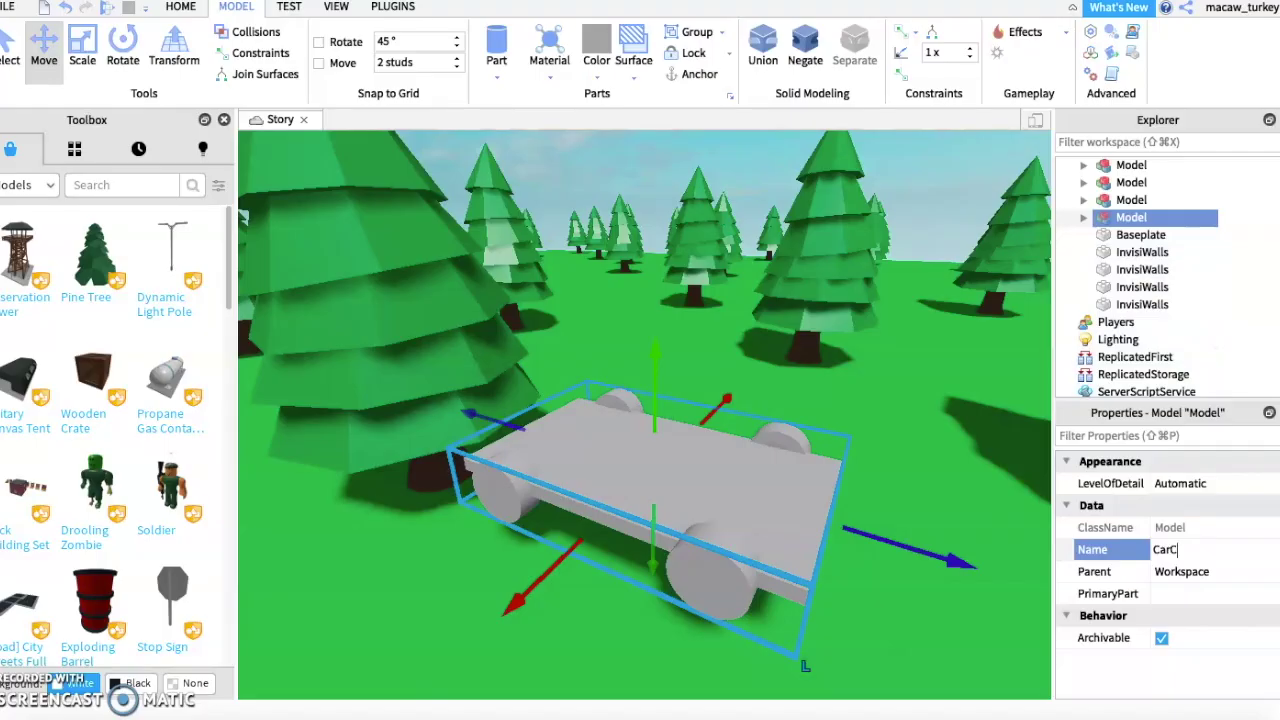
text(CarCrash)
key(Return)
Rotate the CarCrash model and move it so its front end runs into the nearby pine tree's trunk
right_drag(645, 414, 570, 414)
key(super+4)
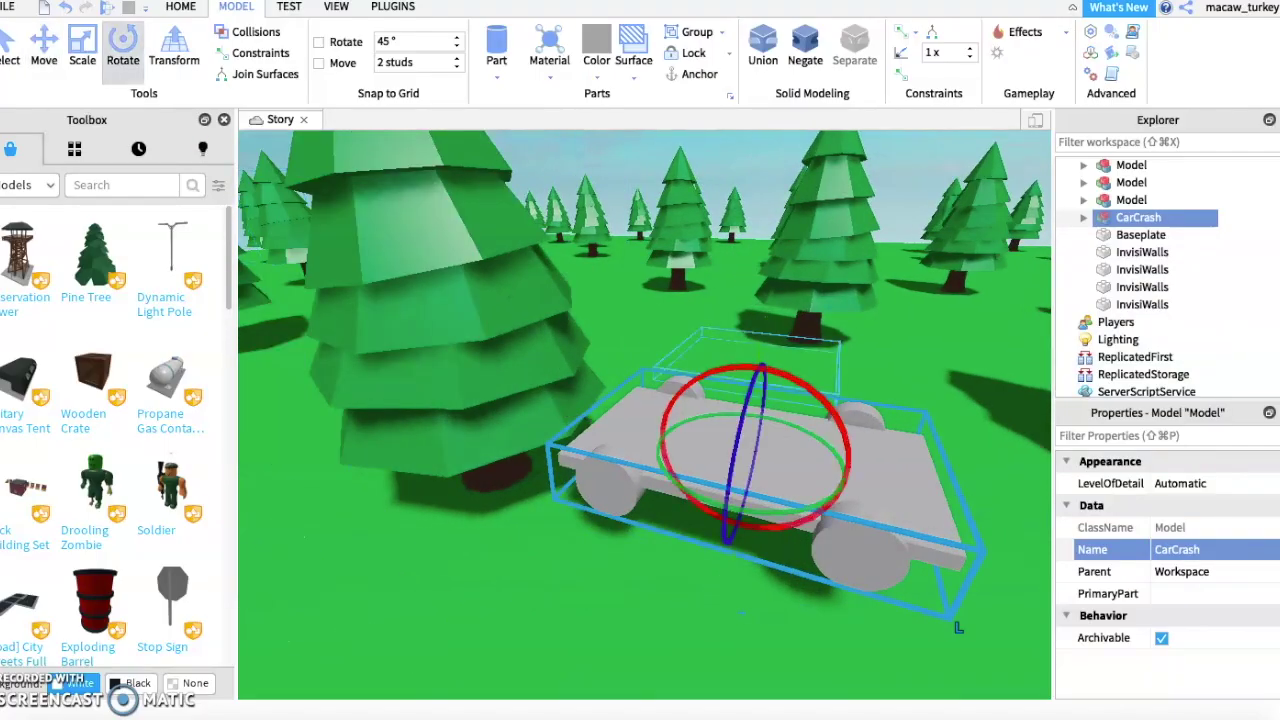
key(super+r)
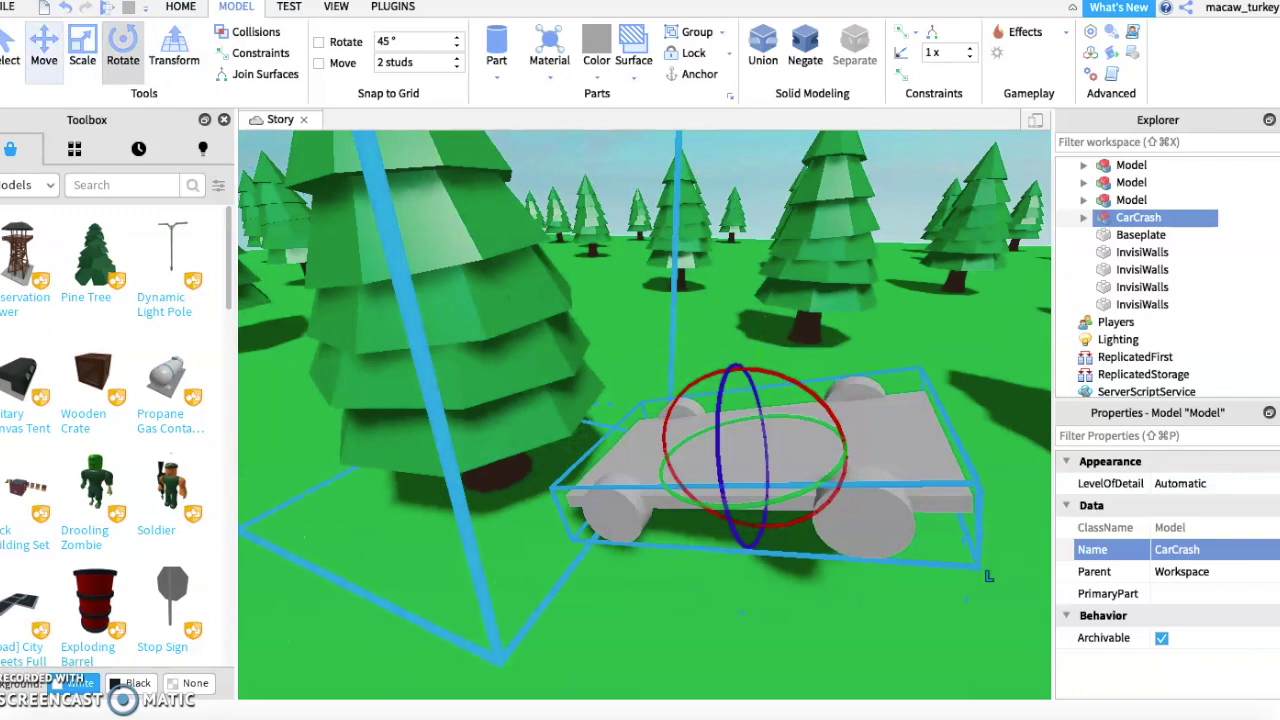
key(super+2)
key(super+r)
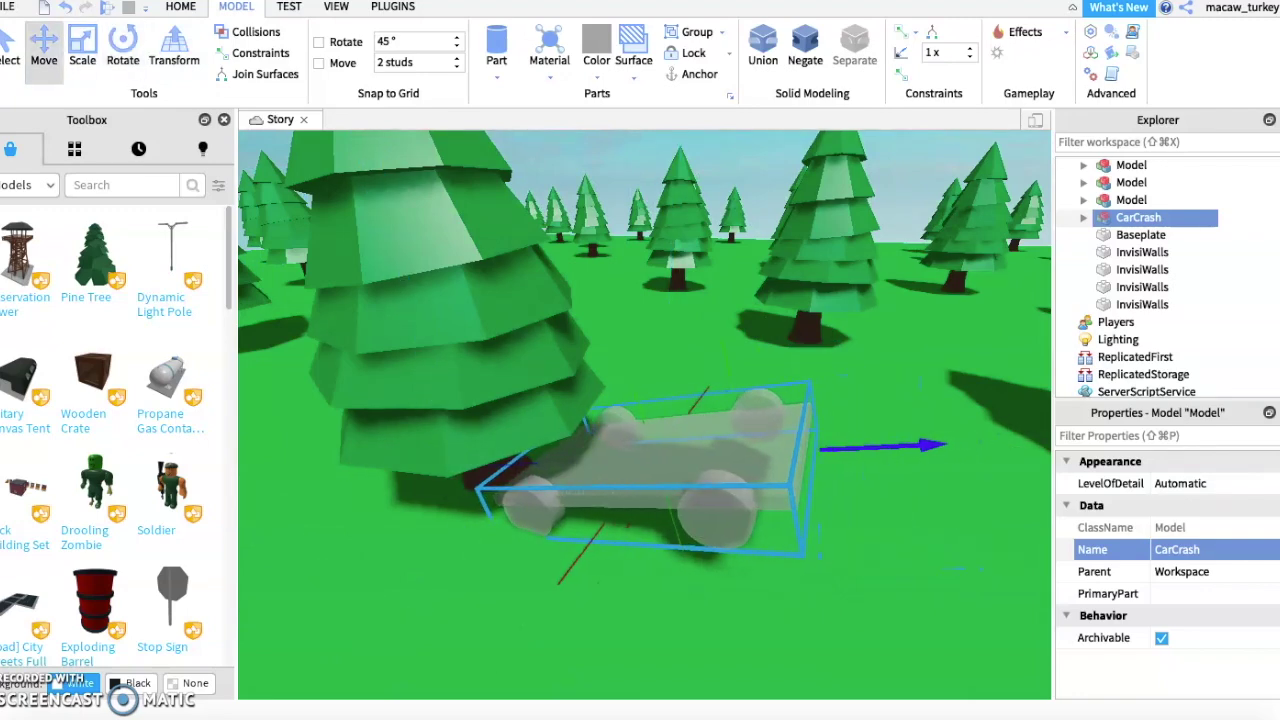
scroll(645, 400, up, 3)
right_drag(645, 400, 430, 400)
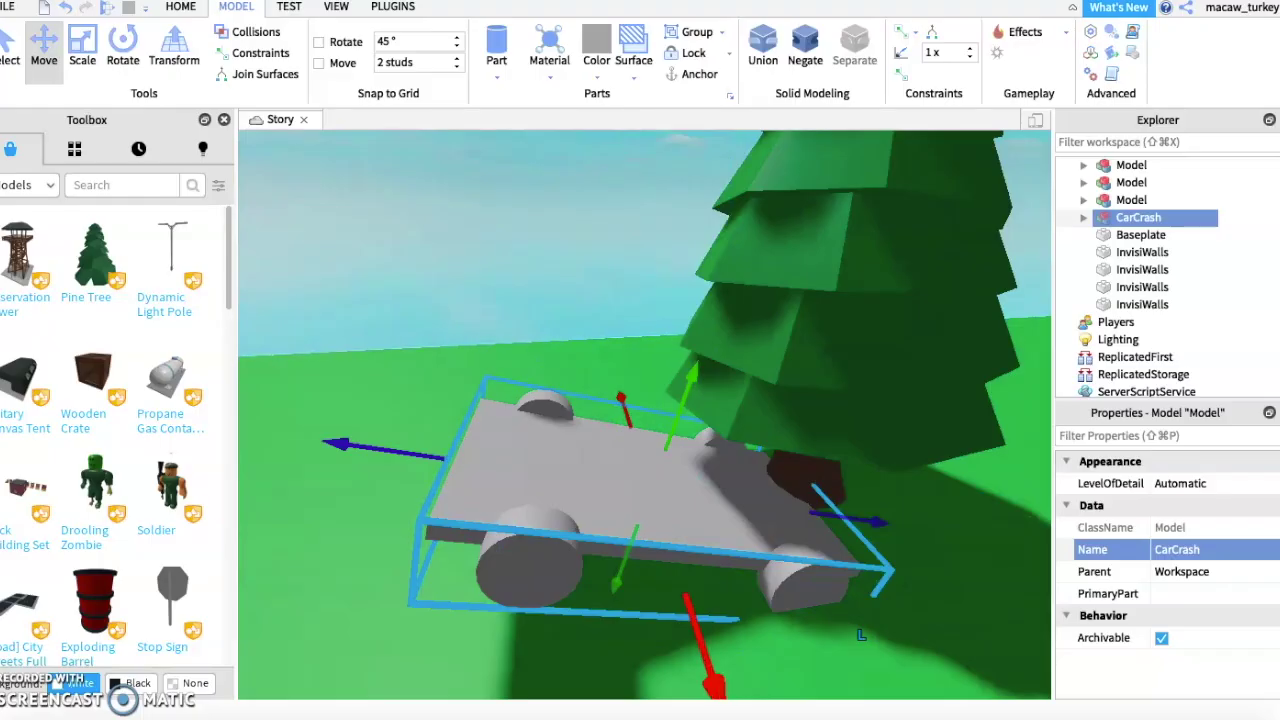
Add a Fire object to the slab part inside the CarCrash model
click(1083, 217)
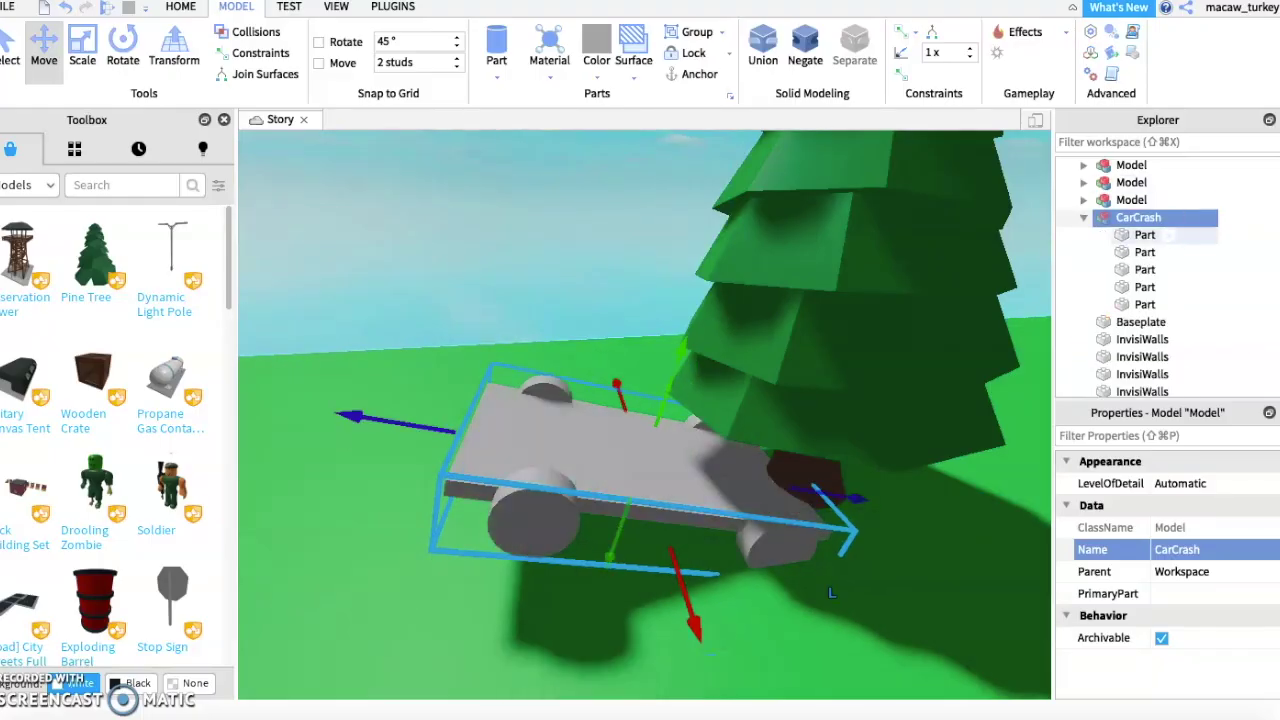
click(1165, 252)
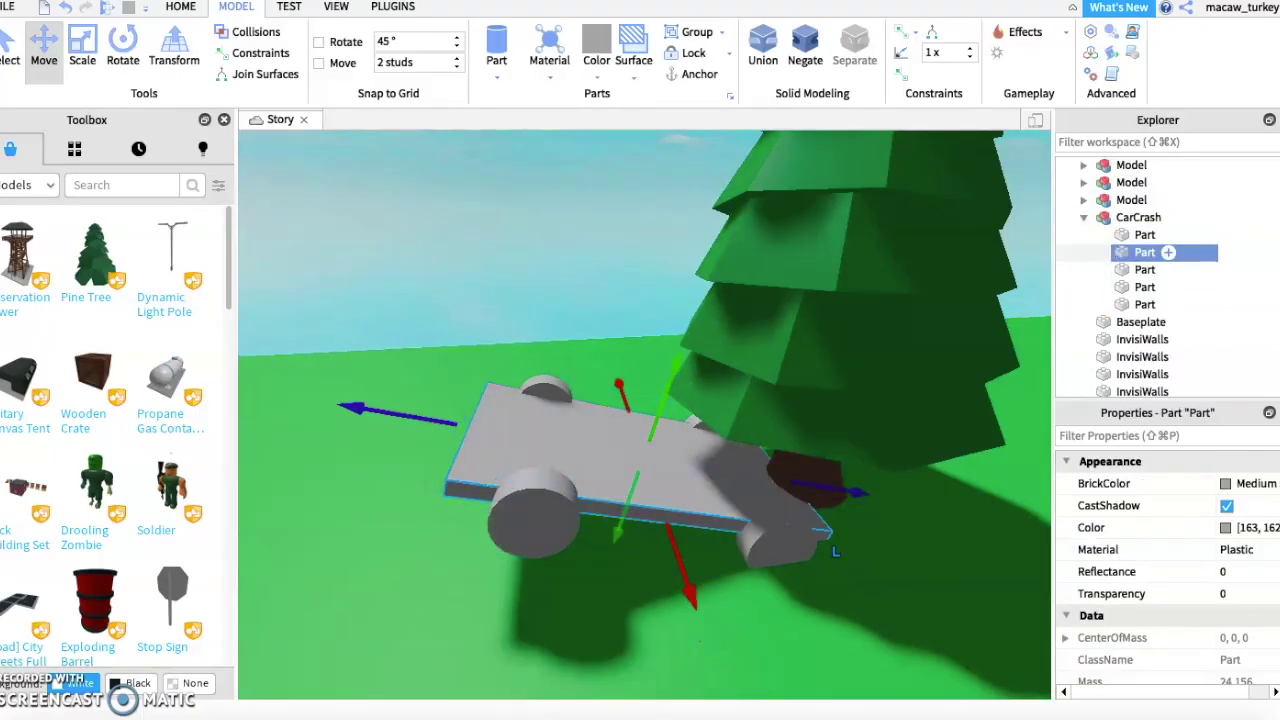
click(1168, 252)
text(f)
key(Return)
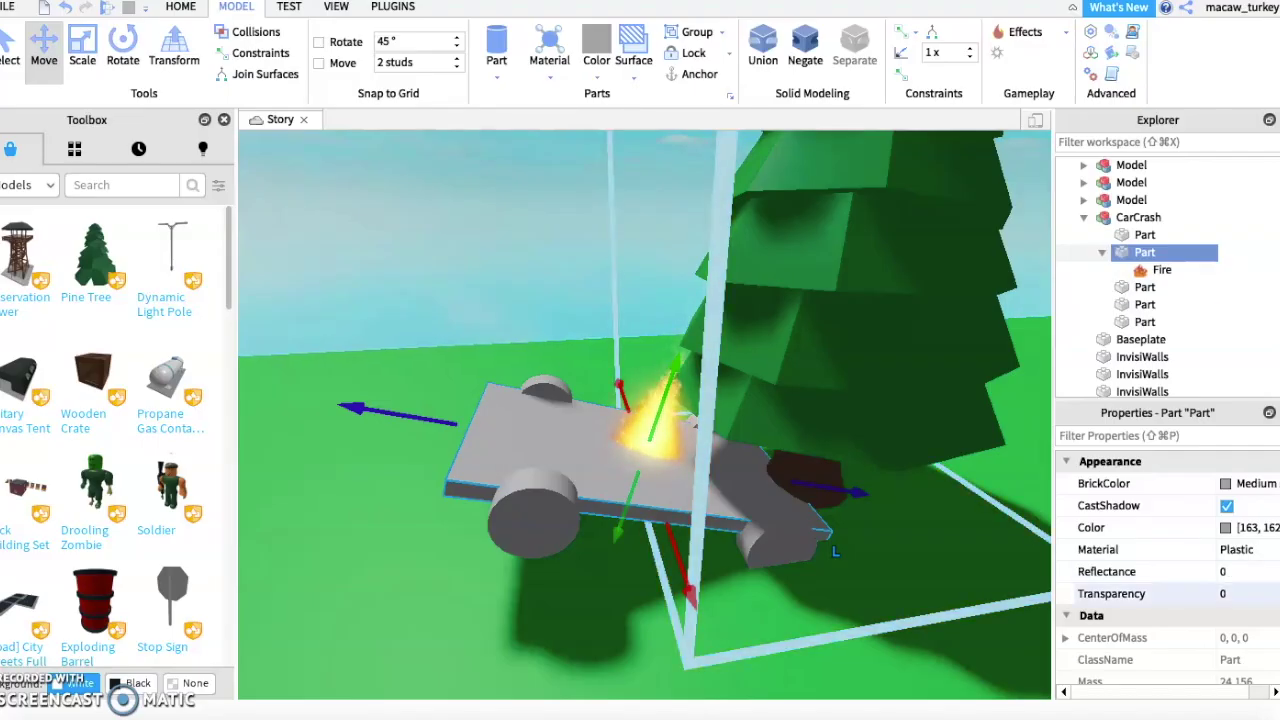
Set the car fire's Heat to 20 and its Size to 20
click(1160, 270)
click(1171, 549)
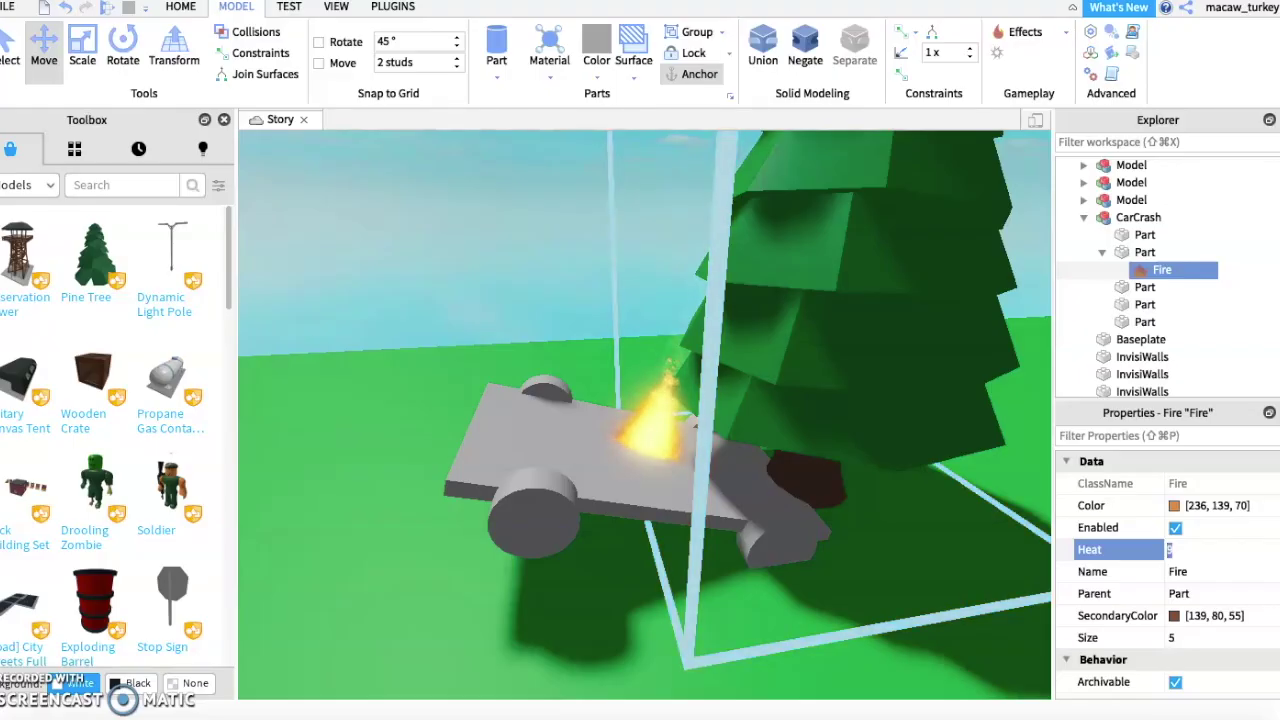
key(Return)
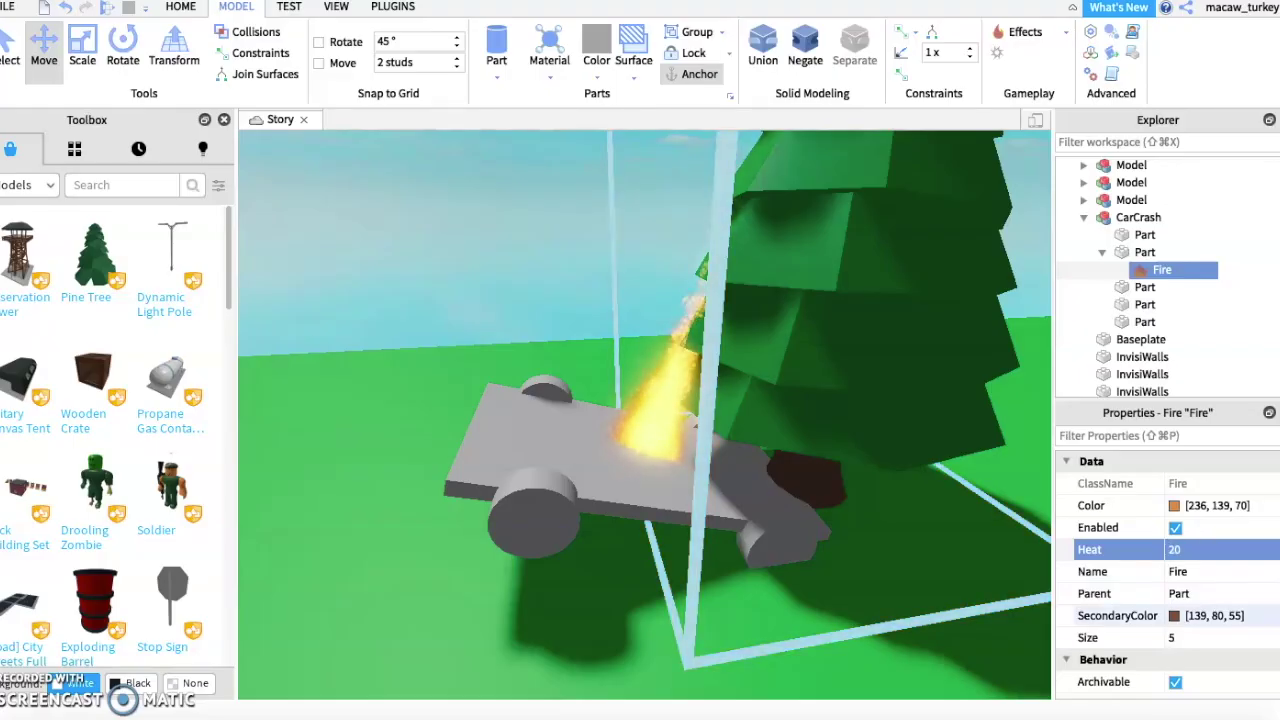
click(1171, 637)
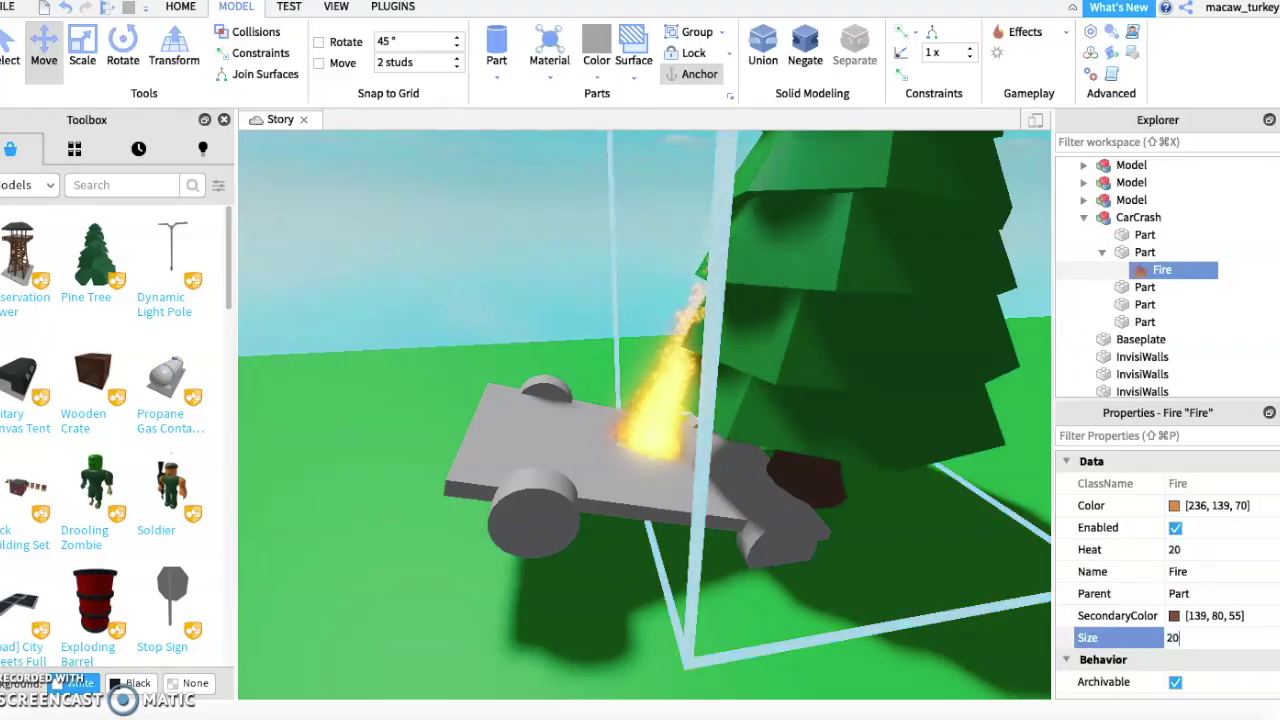
key(Return)
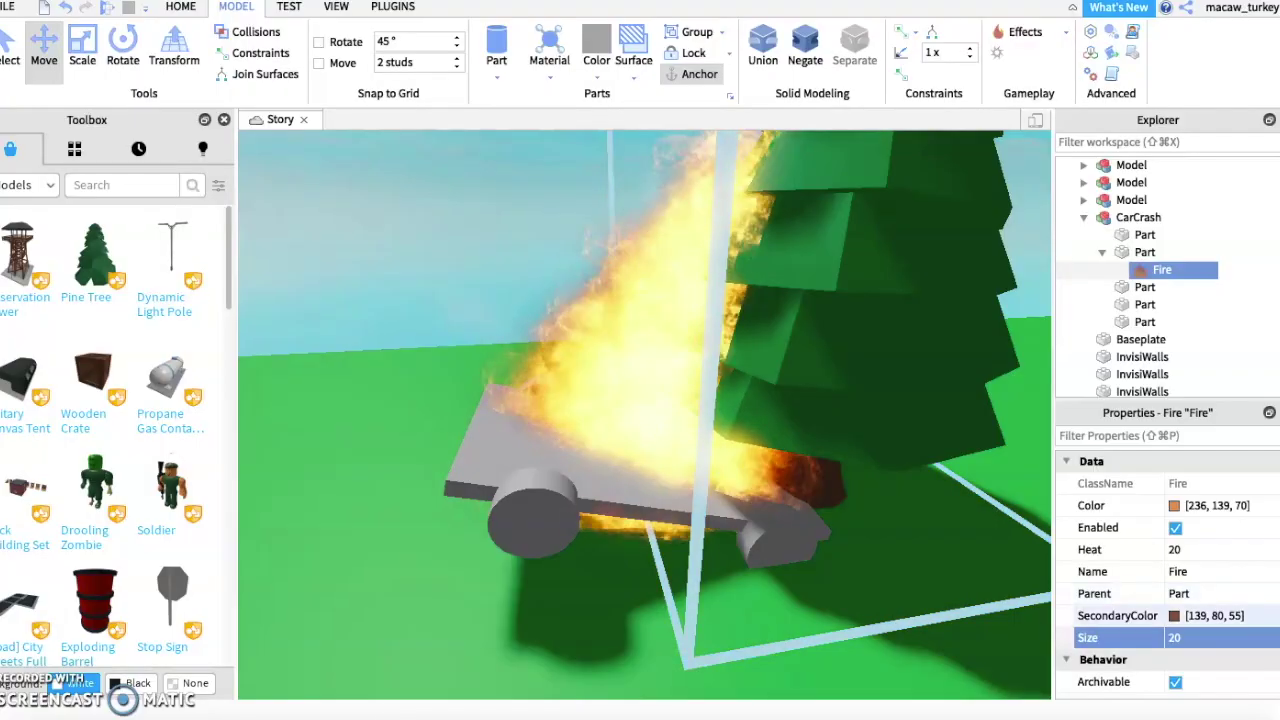
Change the fire's SecondaryColor to the lighter orange 253, 144, 97
key(s)
key(w)
click(1174, 615)
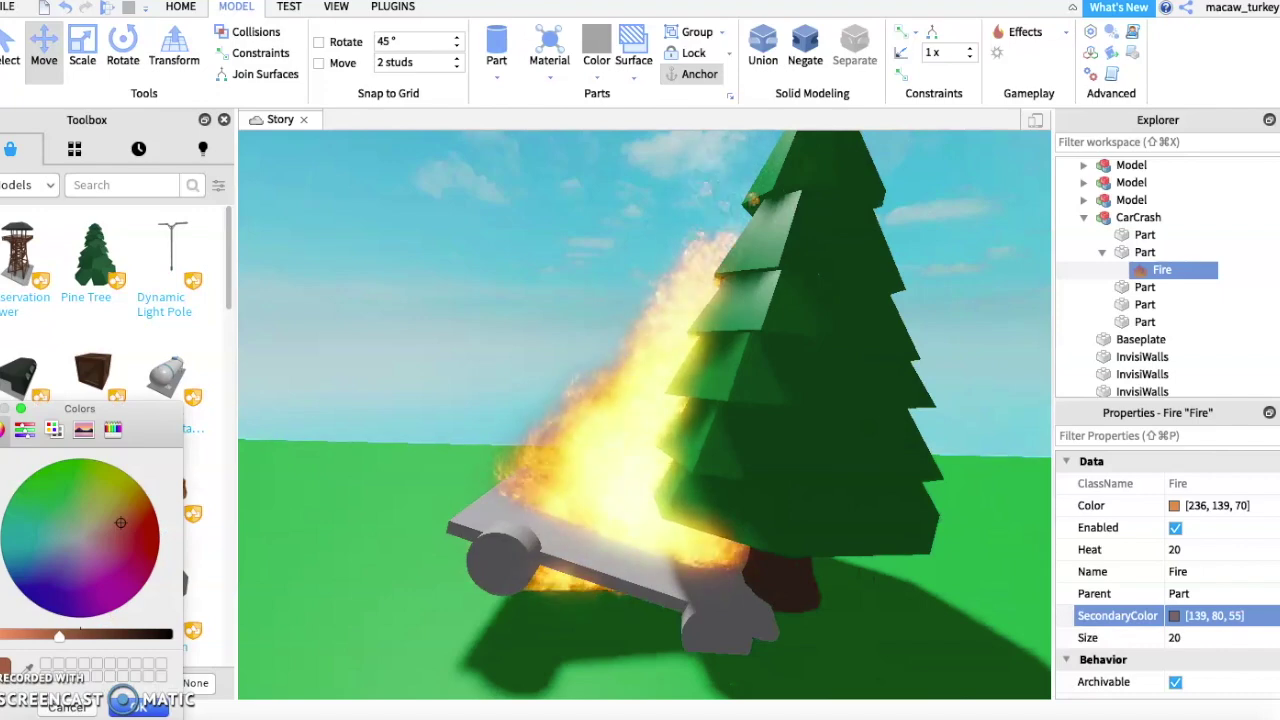
click(80, 632)
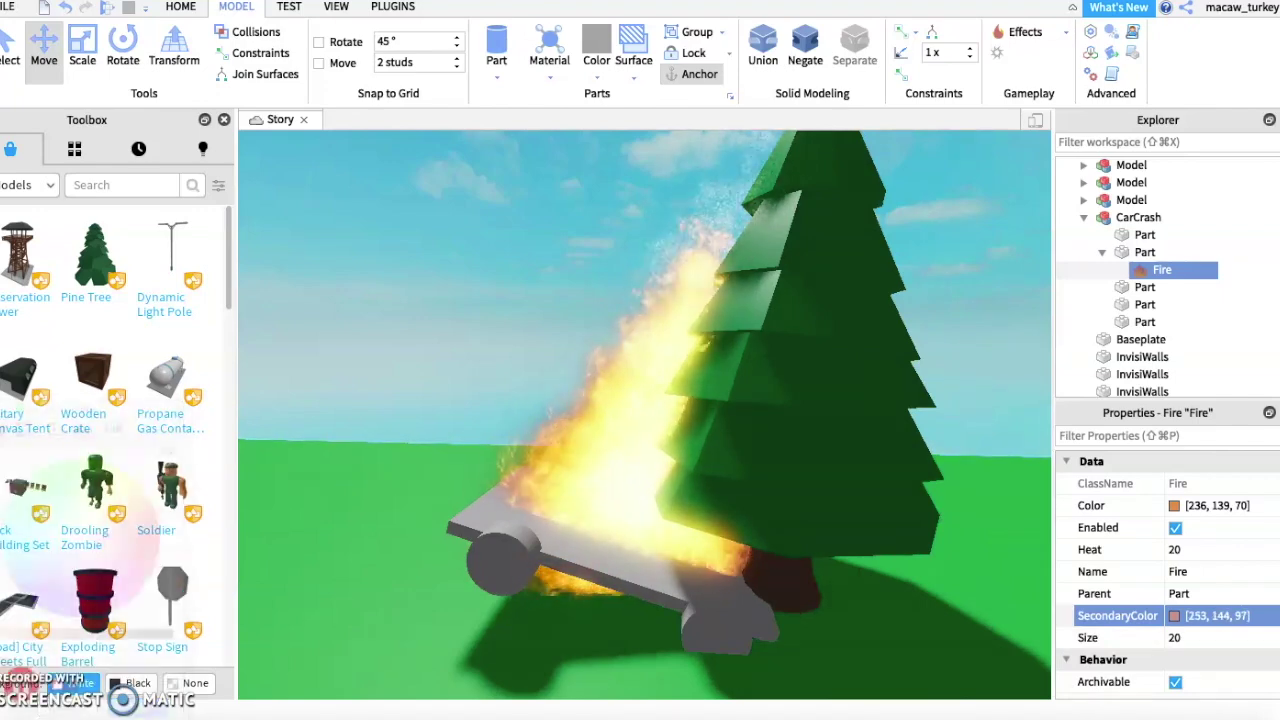
key(s)
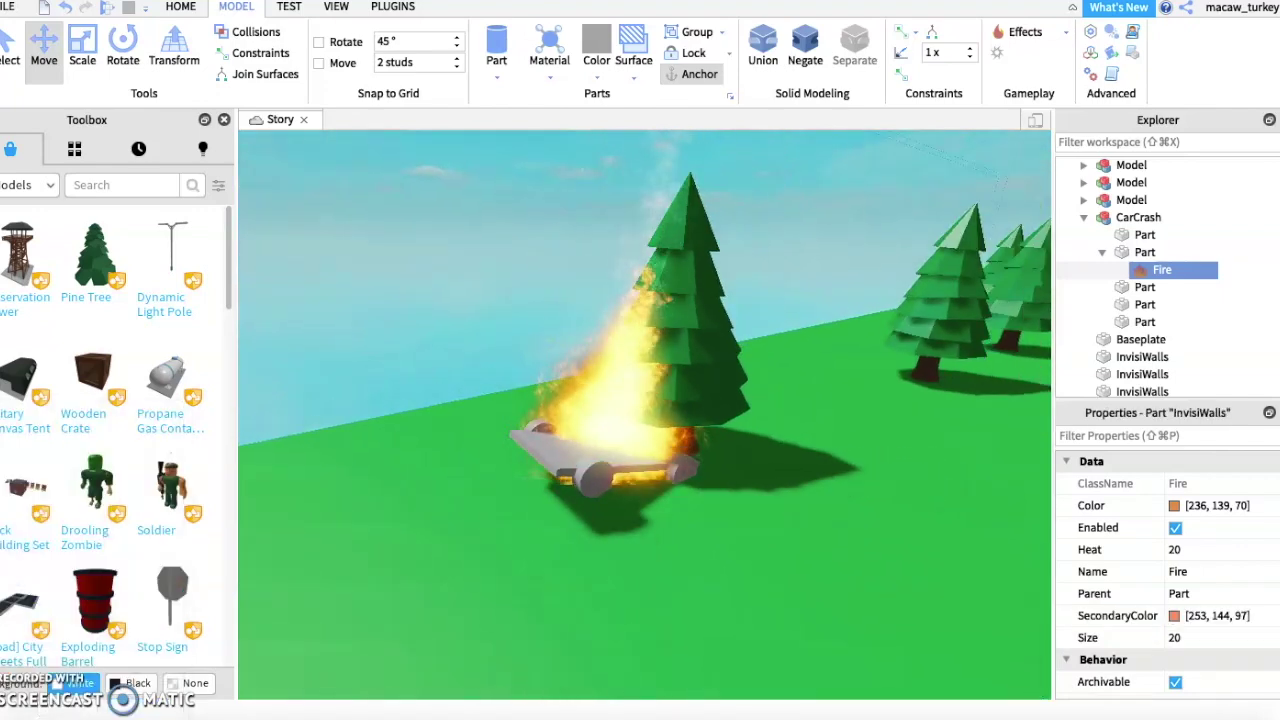
Look over the whole forest map from above, including the boundary walls, trees and burning car
click(1142, 374)
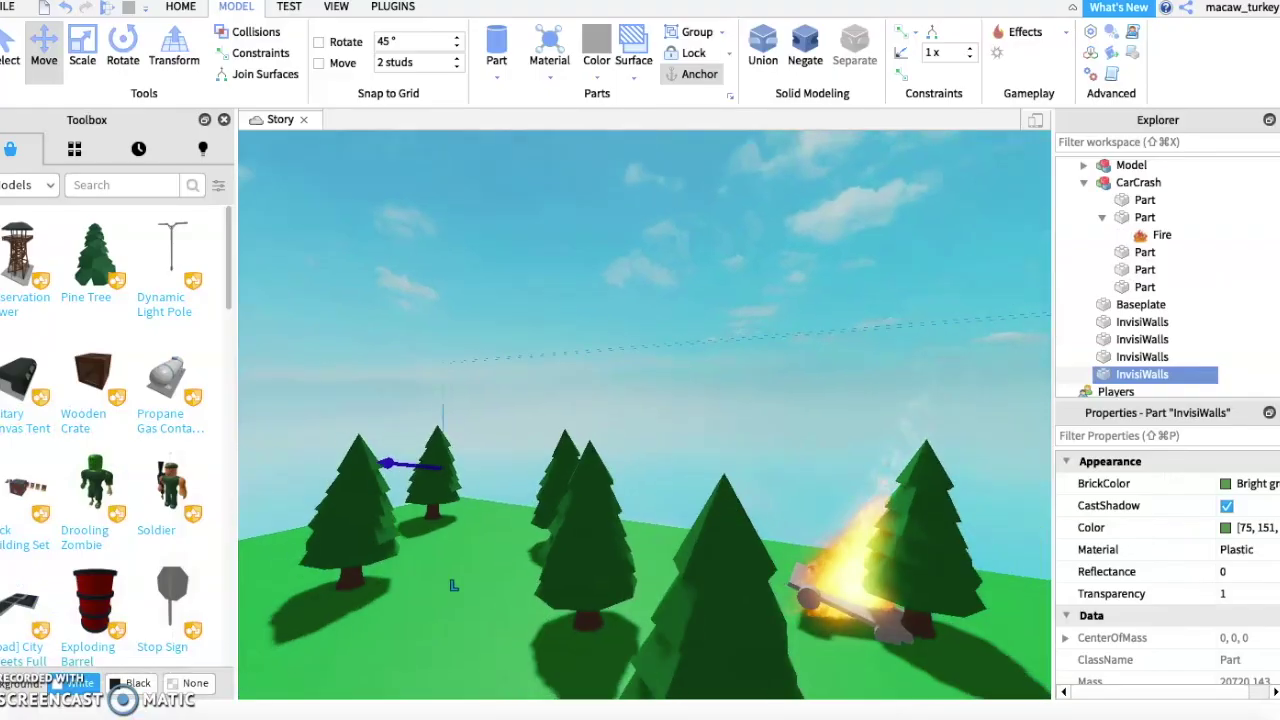
click(412, 622)
right_drag(412, 622, 400, 180)
key(w)
key(s)
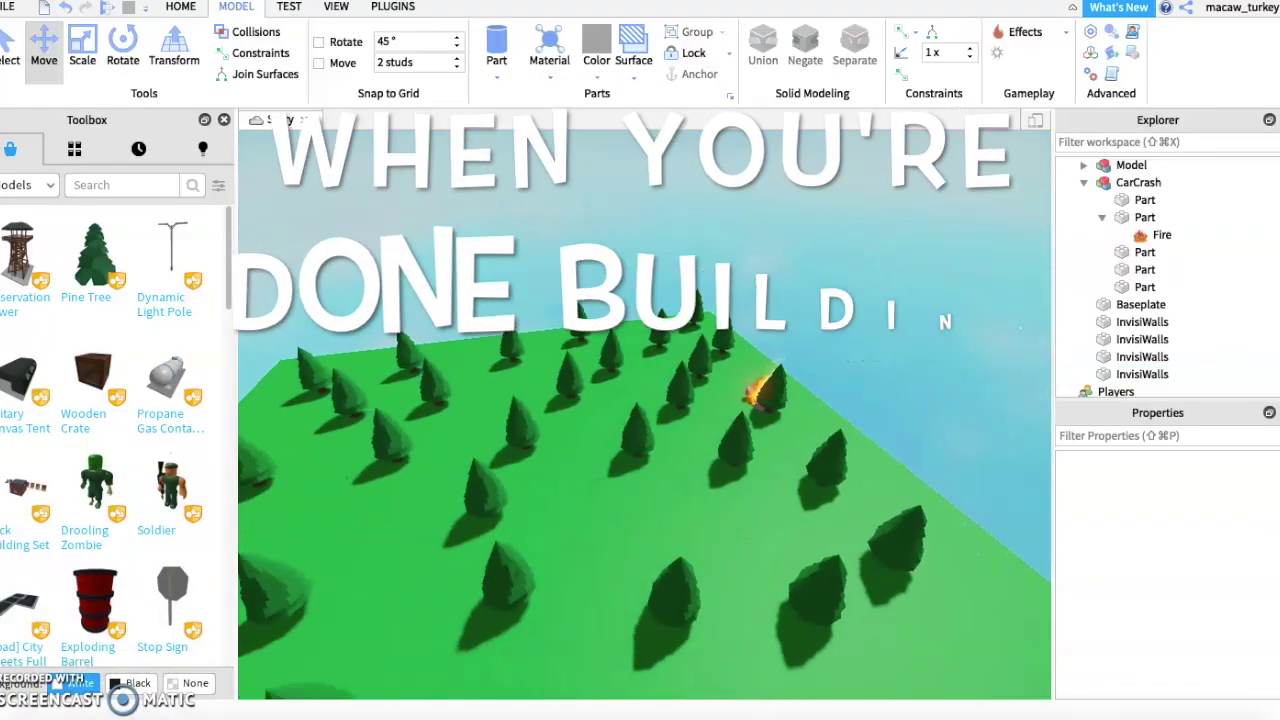
key(w)
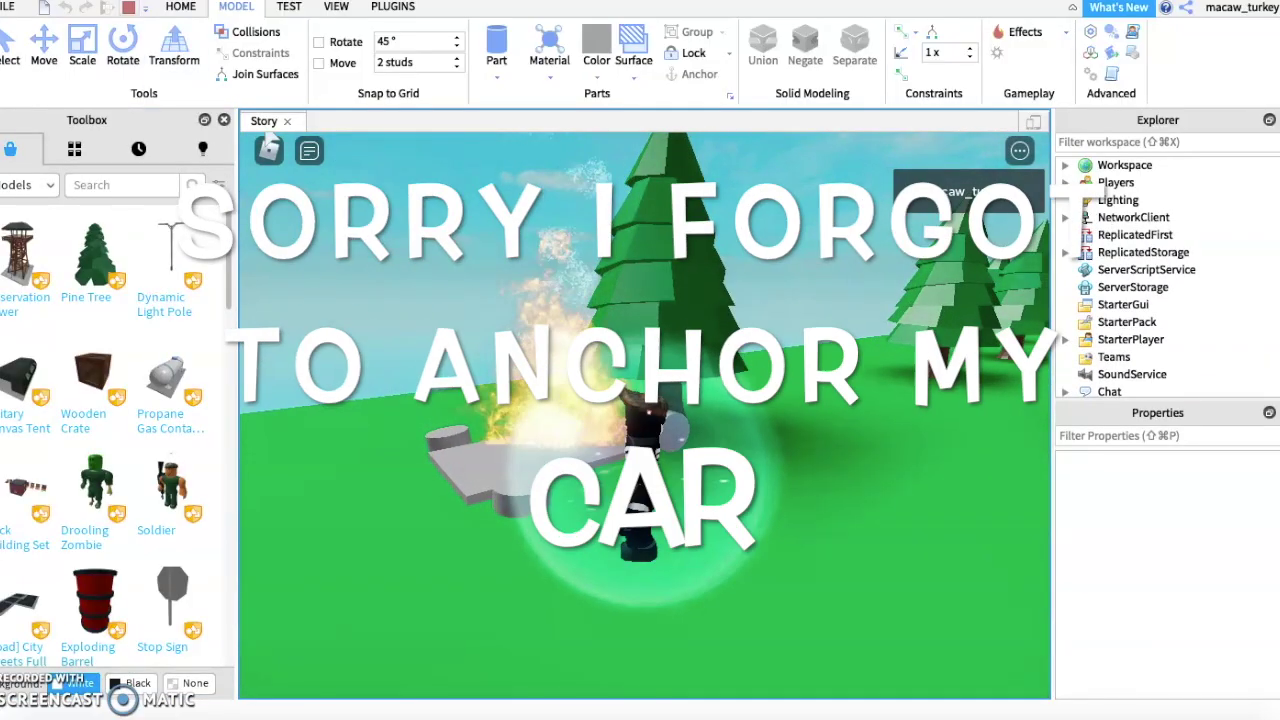
Stop the play test and anchor all the parts inside the CarCrash model
key(shift+F5)
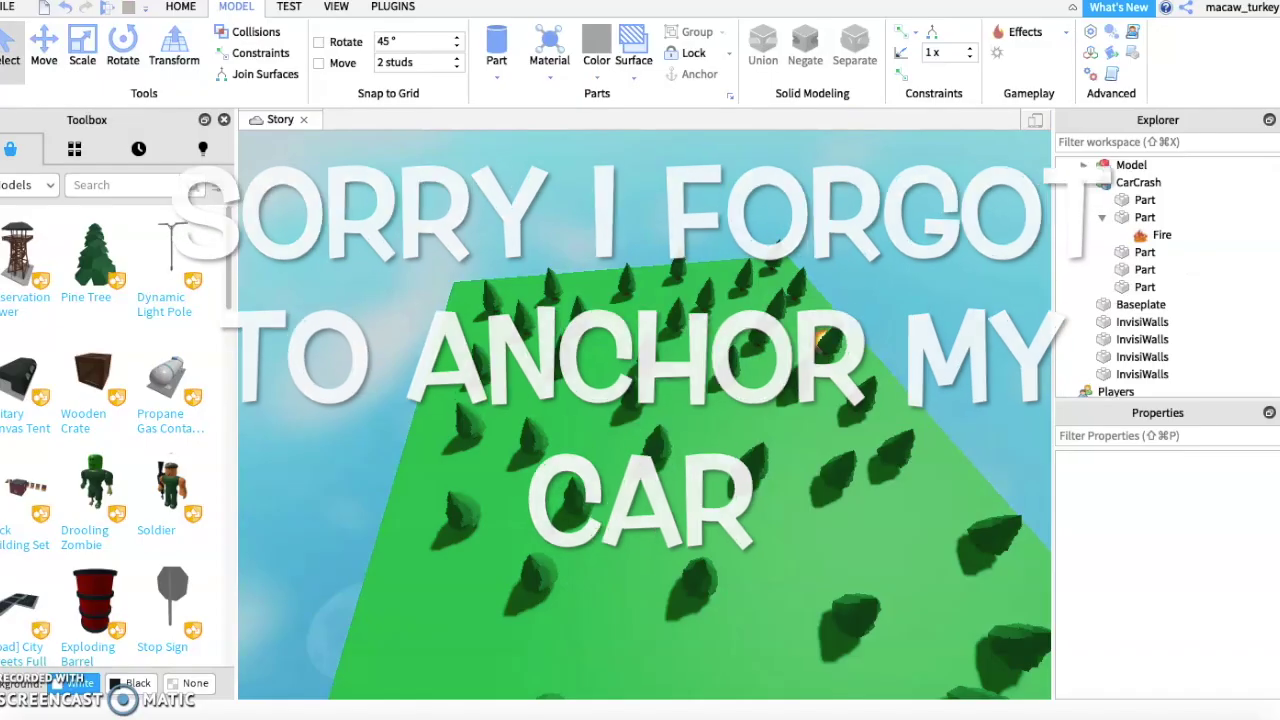
scroll(645, 415, up, 5)
scroll(640, 450, up, 5)
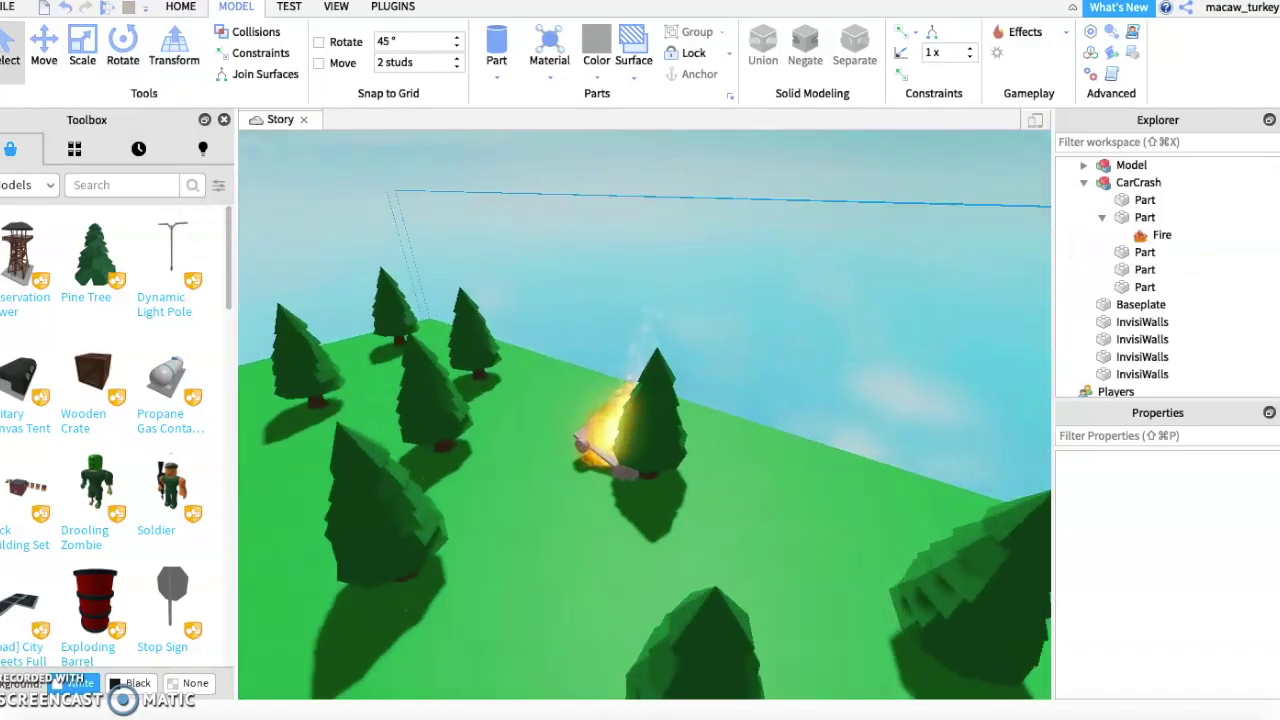
click(610, 455)
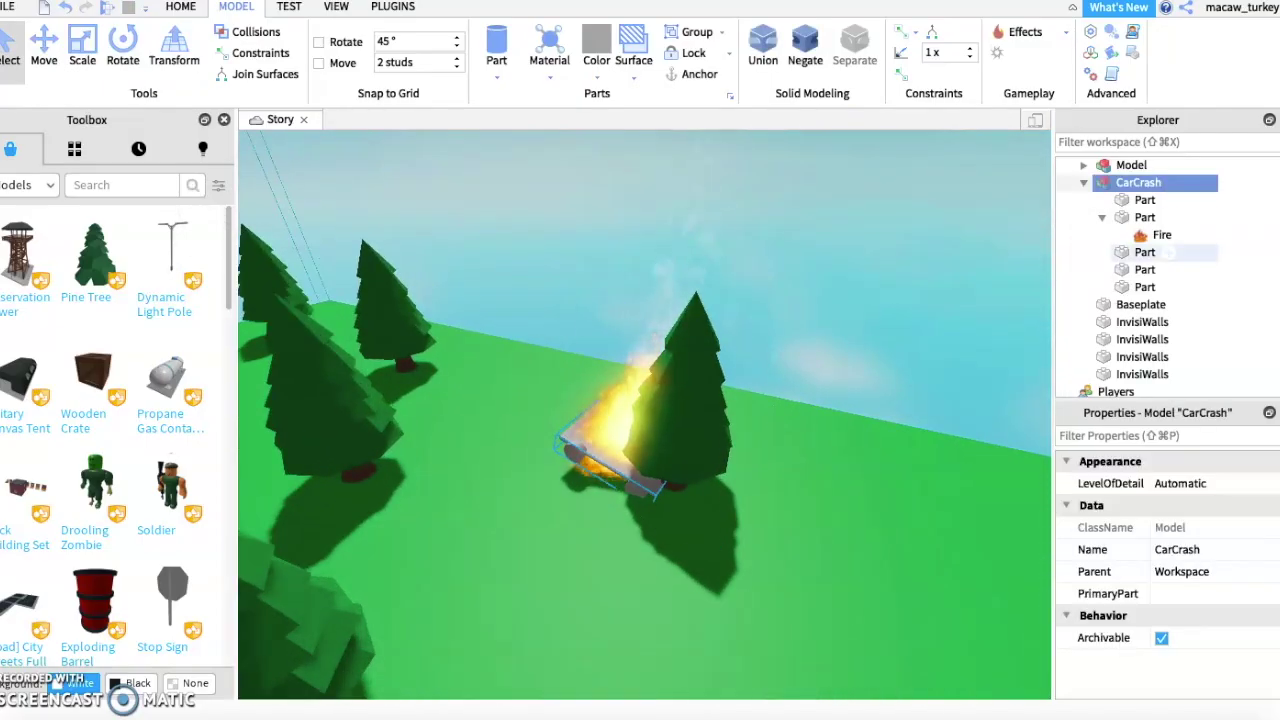
click(1167, 200)
shift+click(1168, 287)
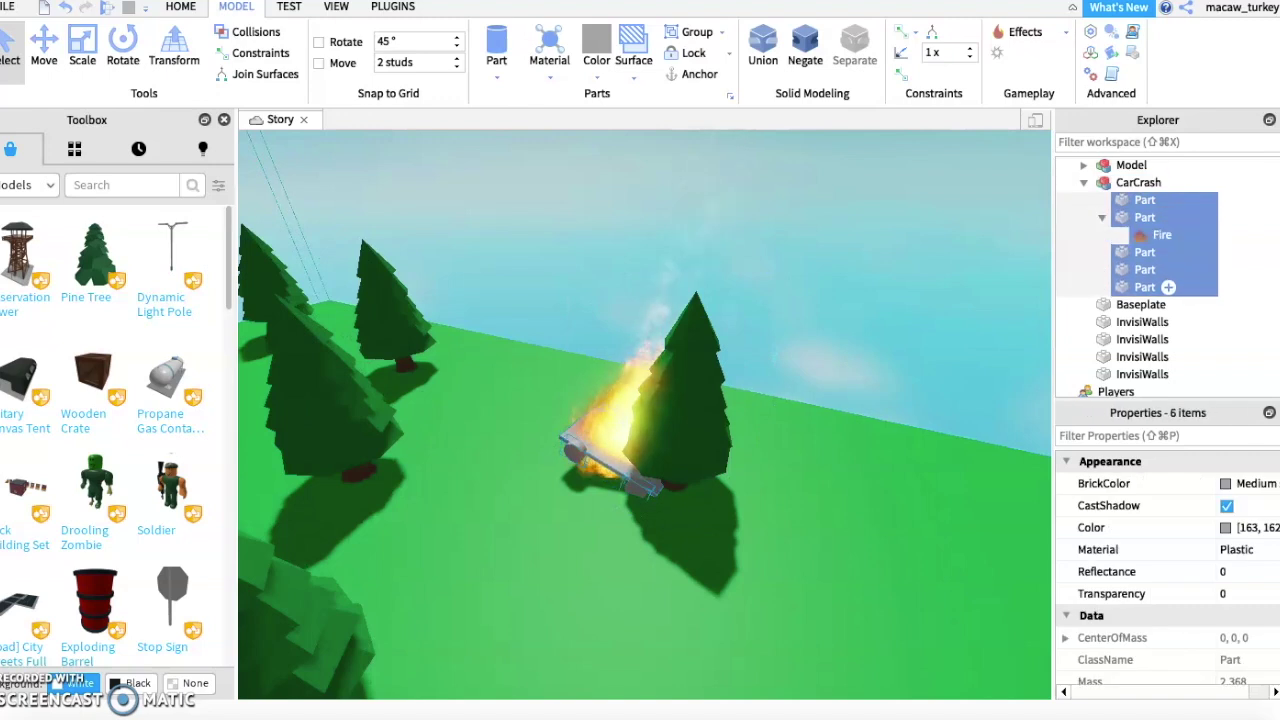
scroll(1165, 560, down, 10)
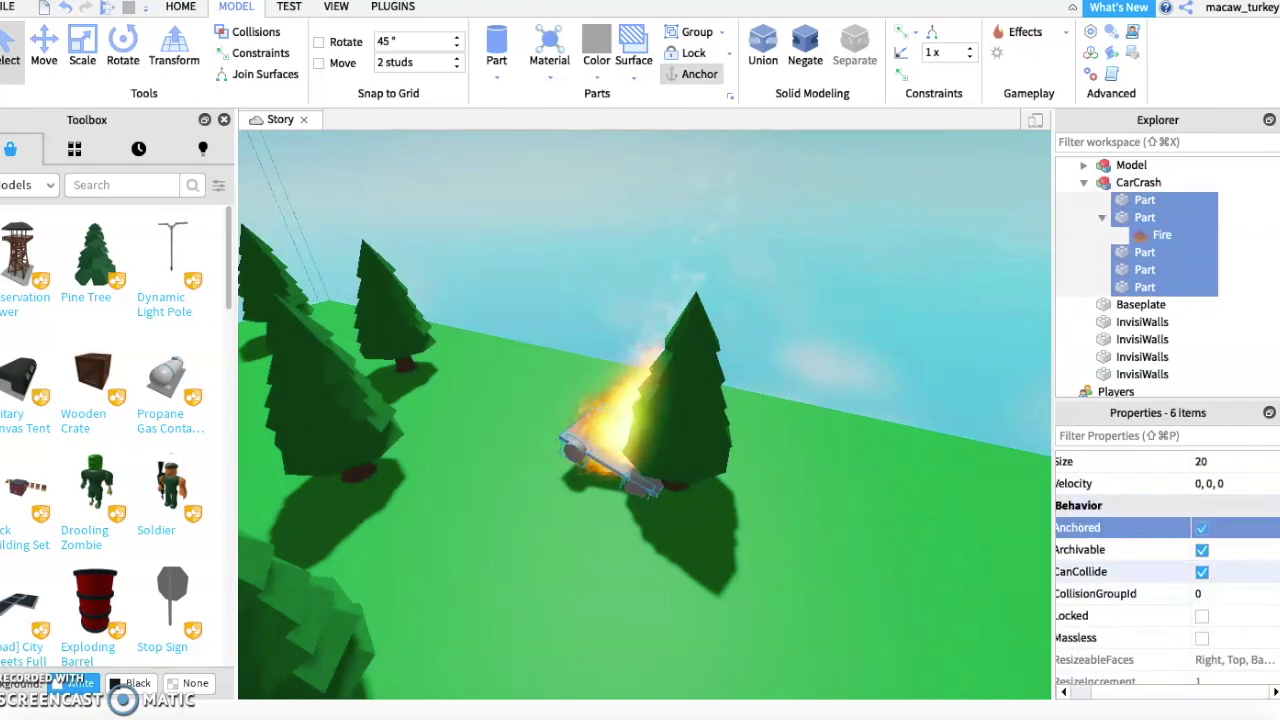
click(1142, 374)
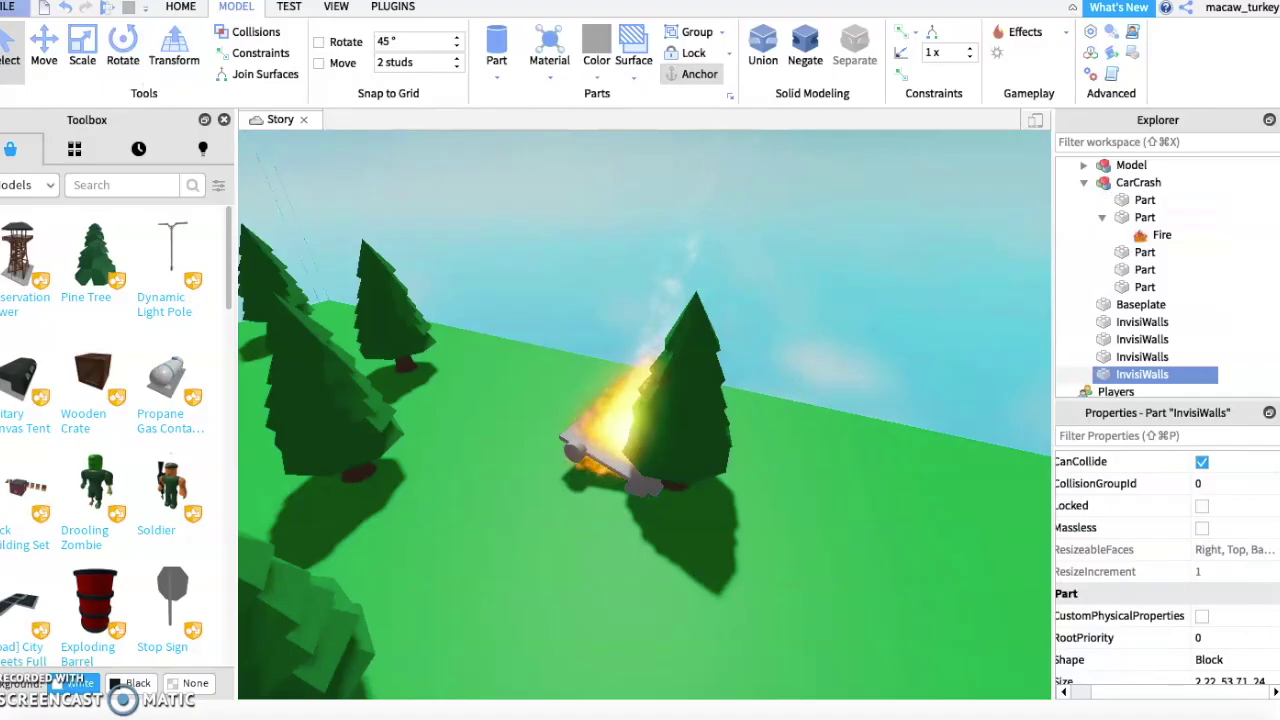
click(8, 6)
key(Escape)
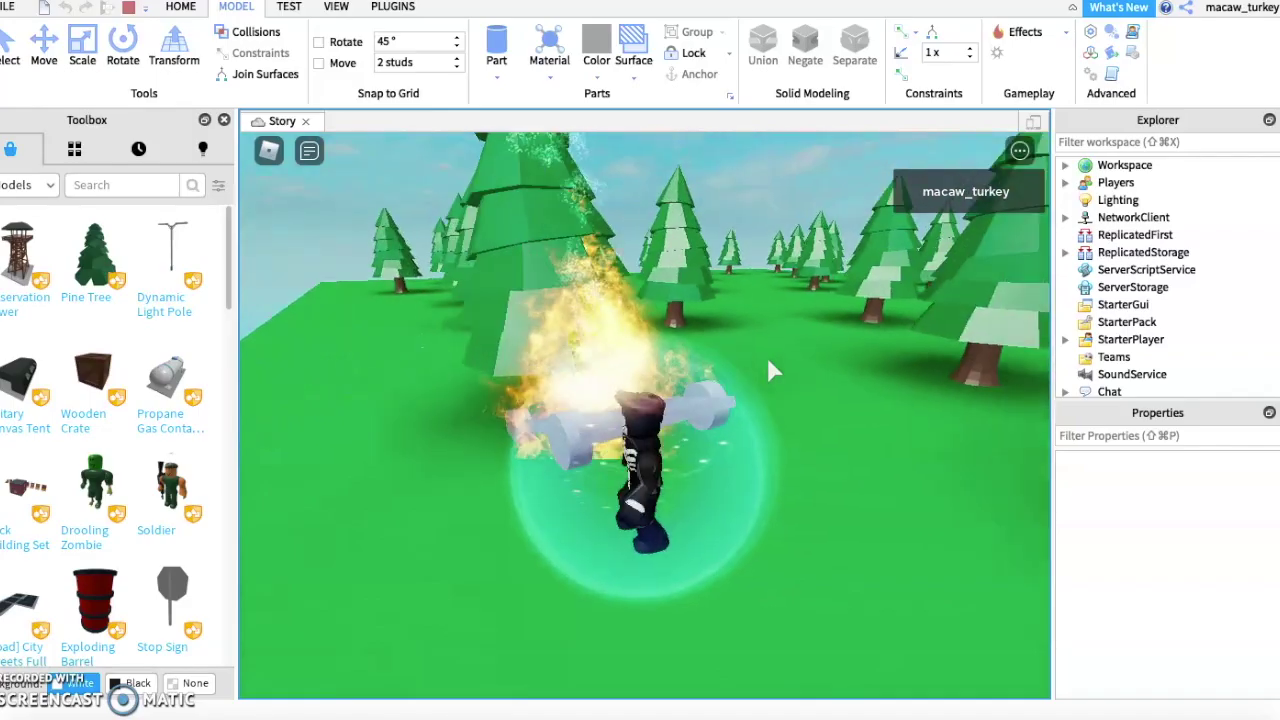
Open the in-game chat in the running play test and send the message "Thanks for watching"
click(310, 152)
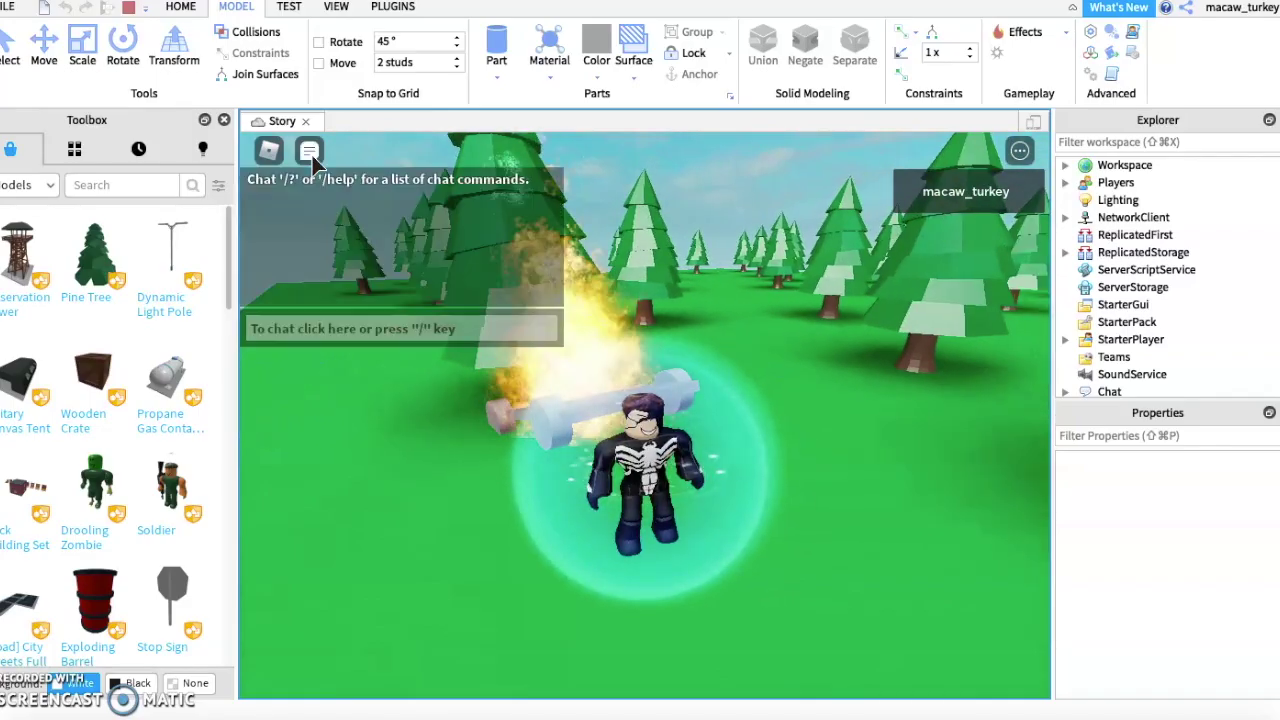
click(368, 332)
text(Thanks)
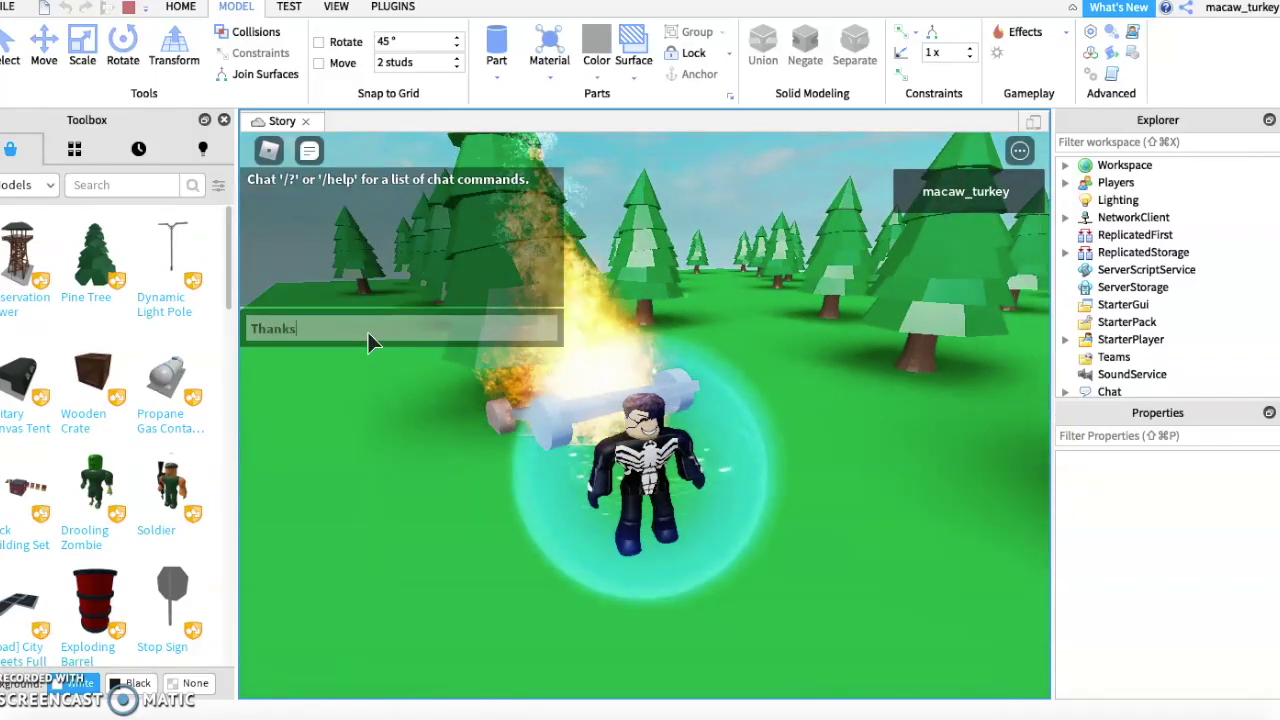
text( for watching)
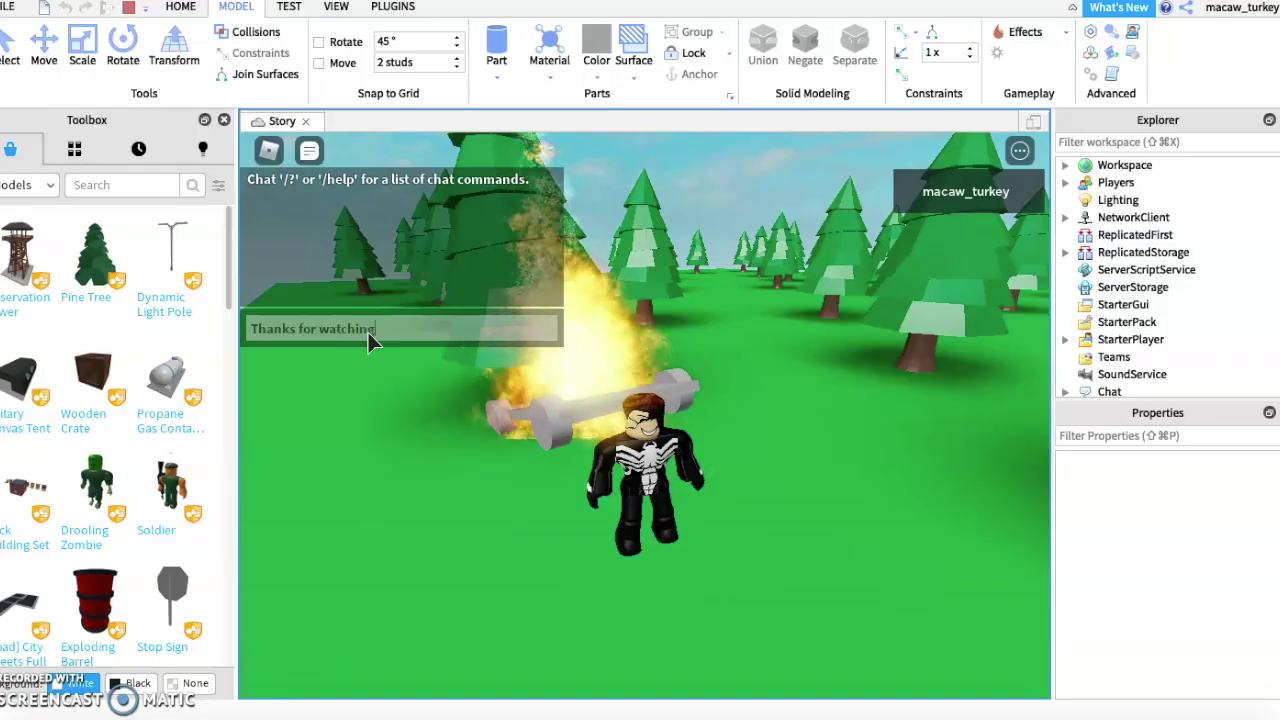
key(Return)
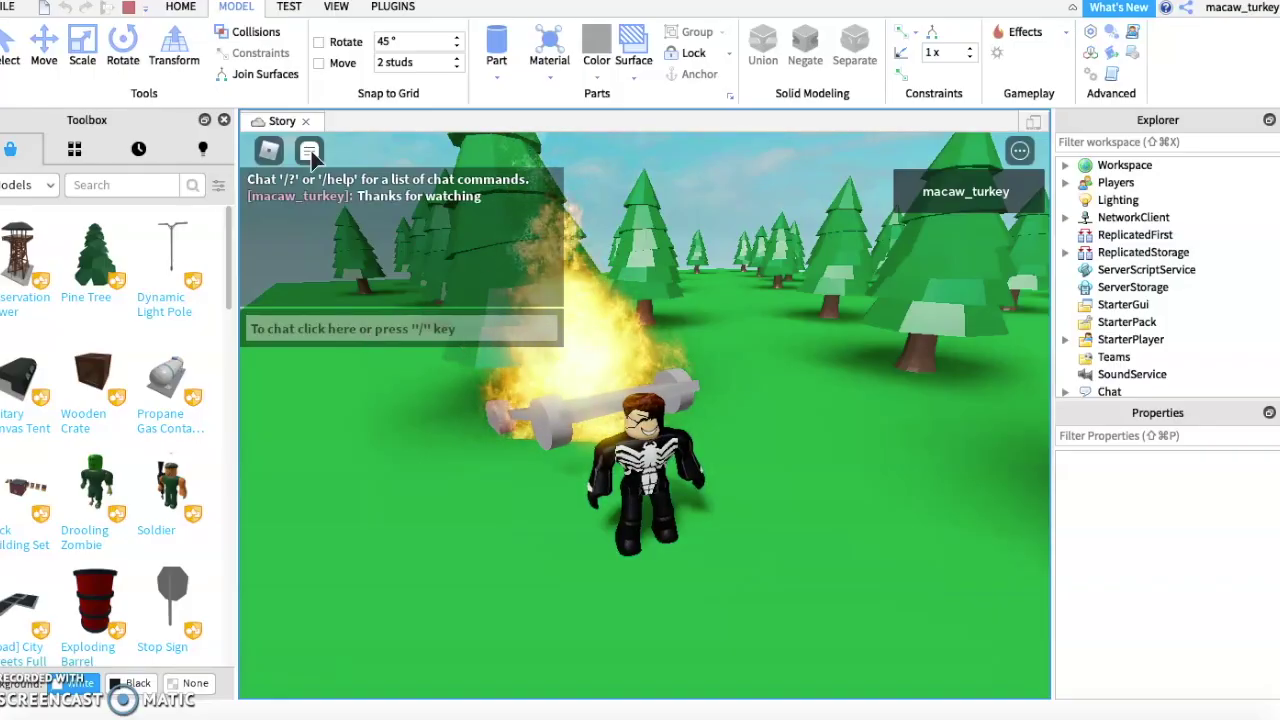